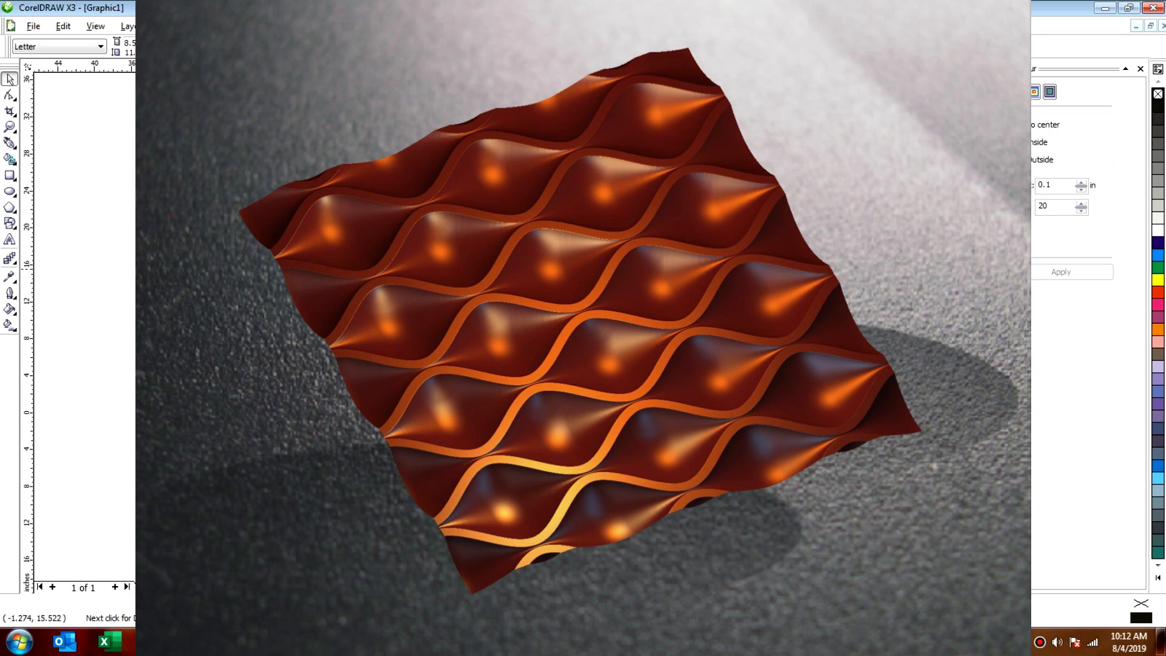
Draw a square right of the page and set its width and height to 12 inches.
left_click(10, 176)
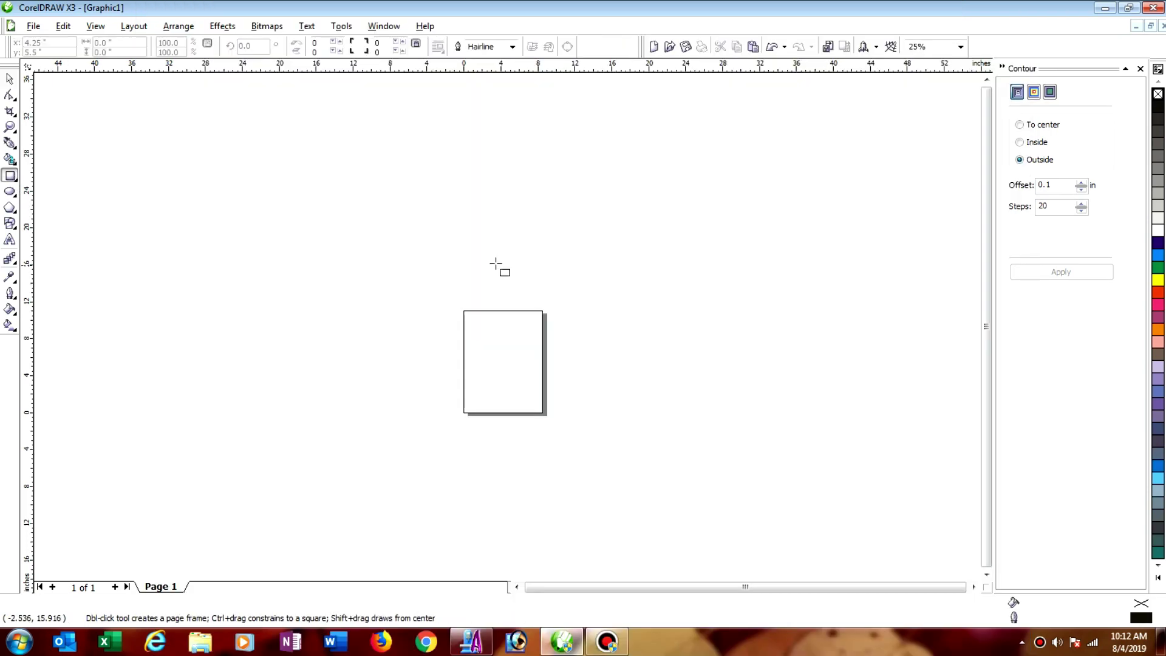
left_click_drag(620, 203, 831, 414, "ctrl")
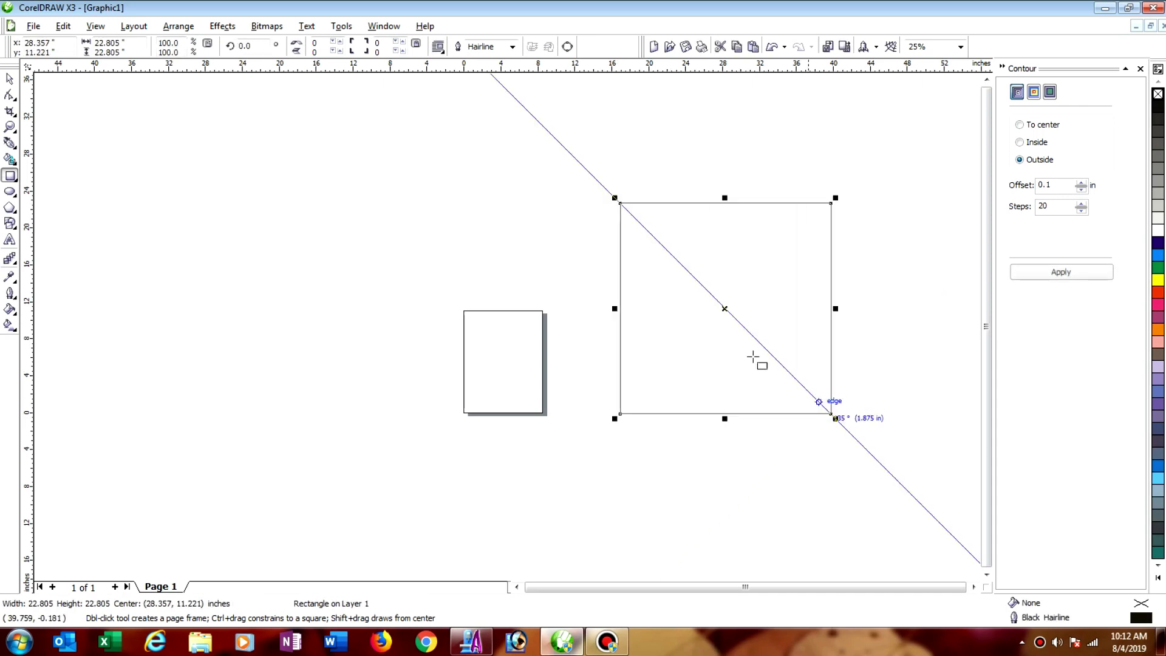
double_click(139, 43)
type("12")
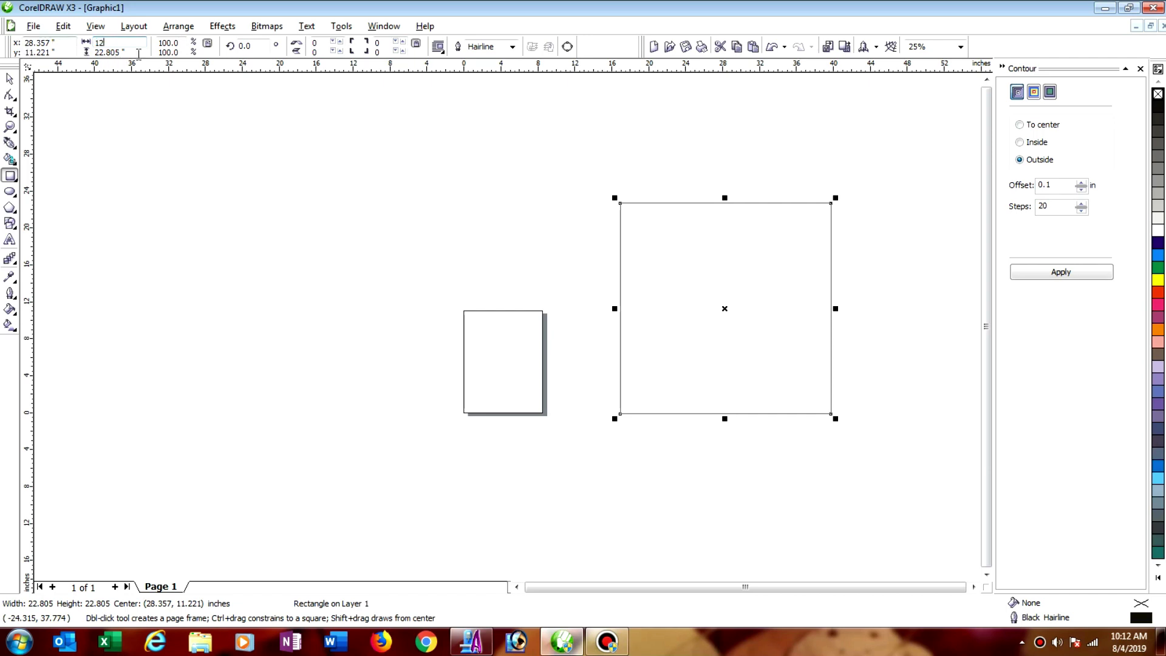
key("Tab")
type("12")
key("Return")
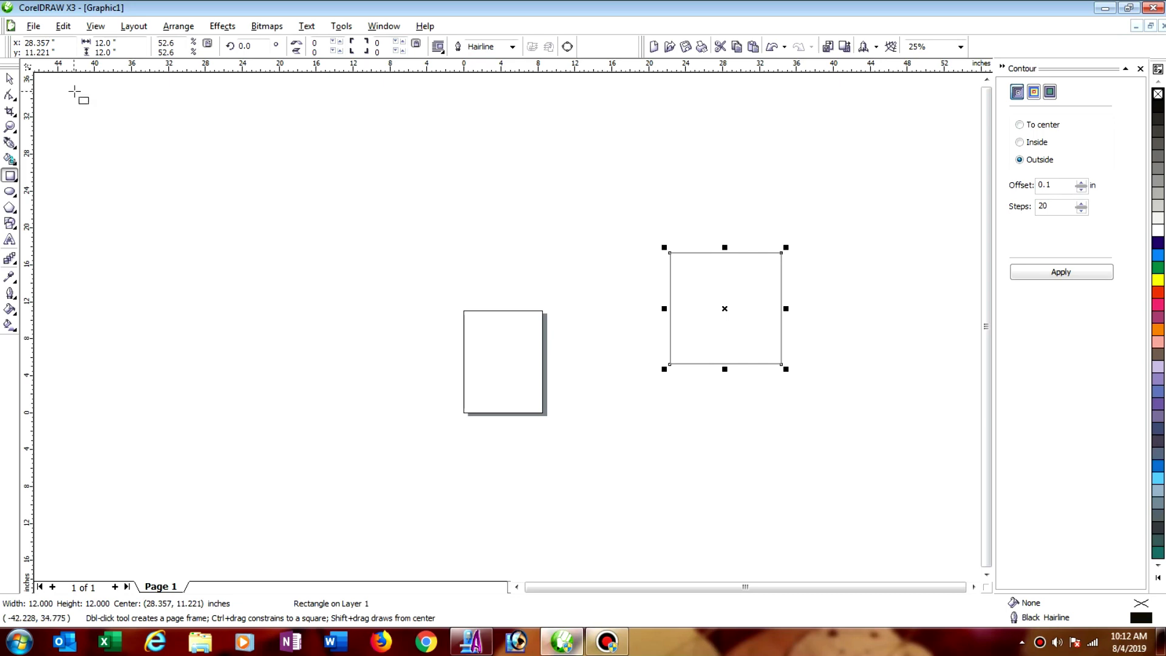
left_click(10, 79)
scroll(733, 289, "up", 1)
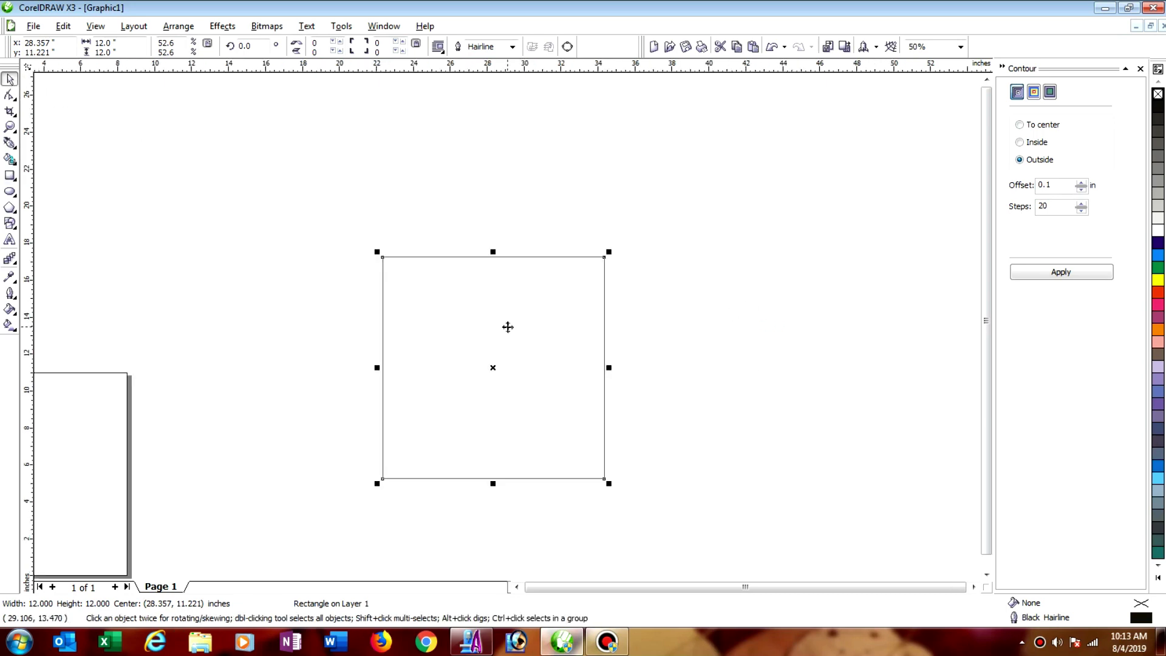
Draw a straight two-node line across the square's top edge, overhanging both sides, and select it for node editing.
left_click(8, 144)
left_click(85, 156)
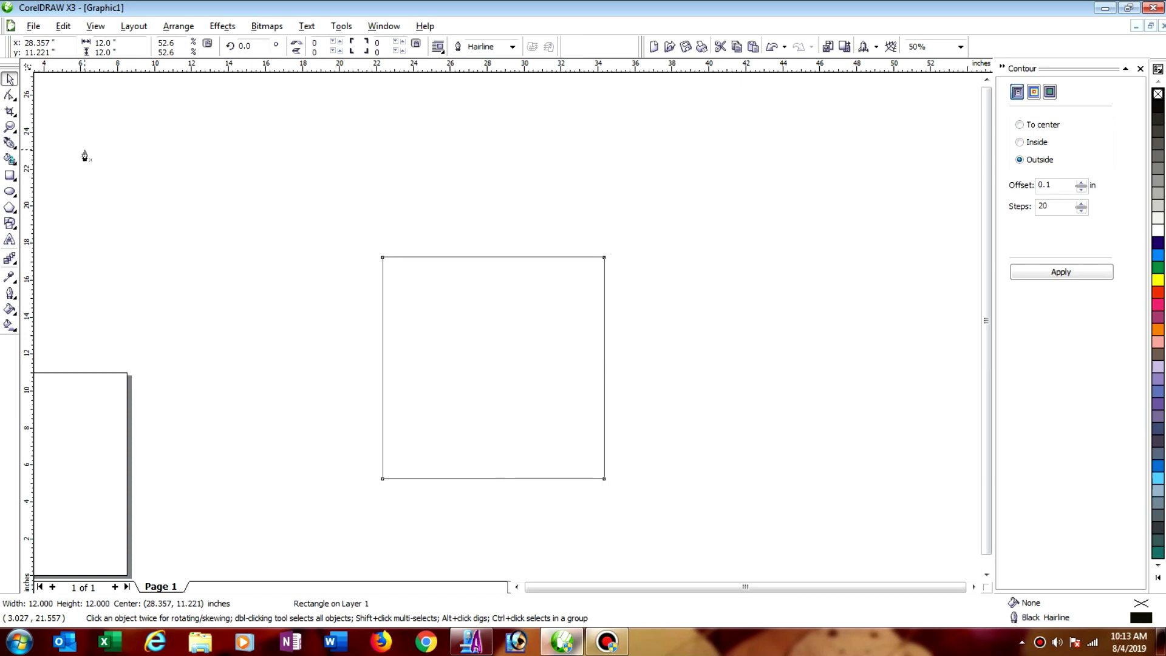
left_click(348, 262)
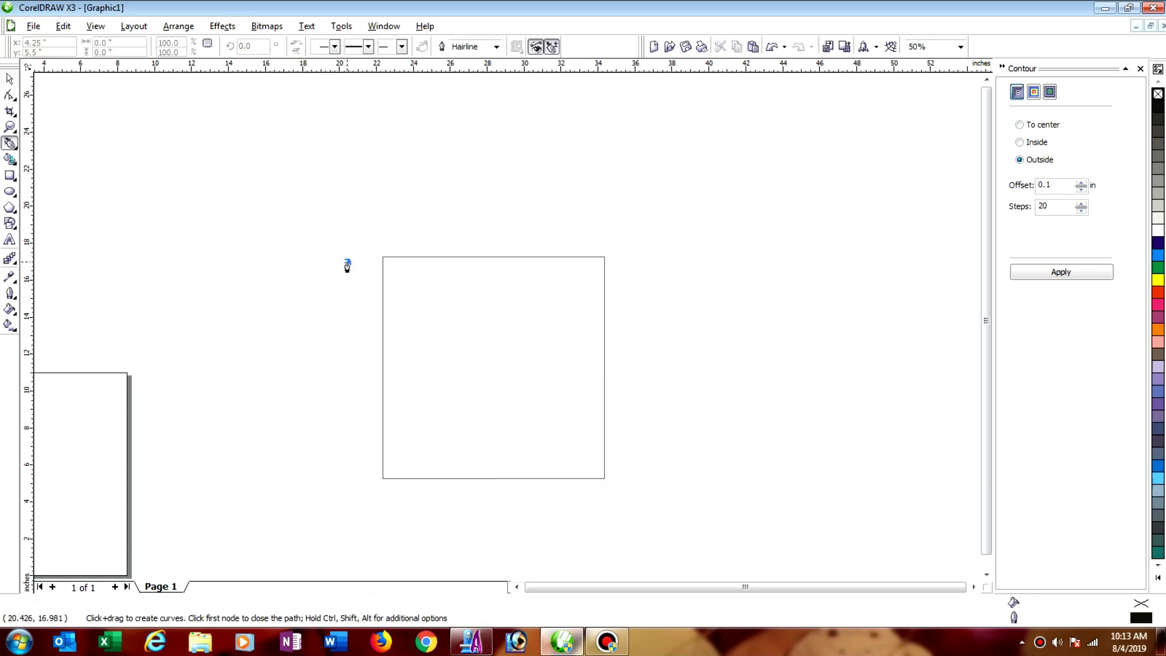
double_click(650, 261)
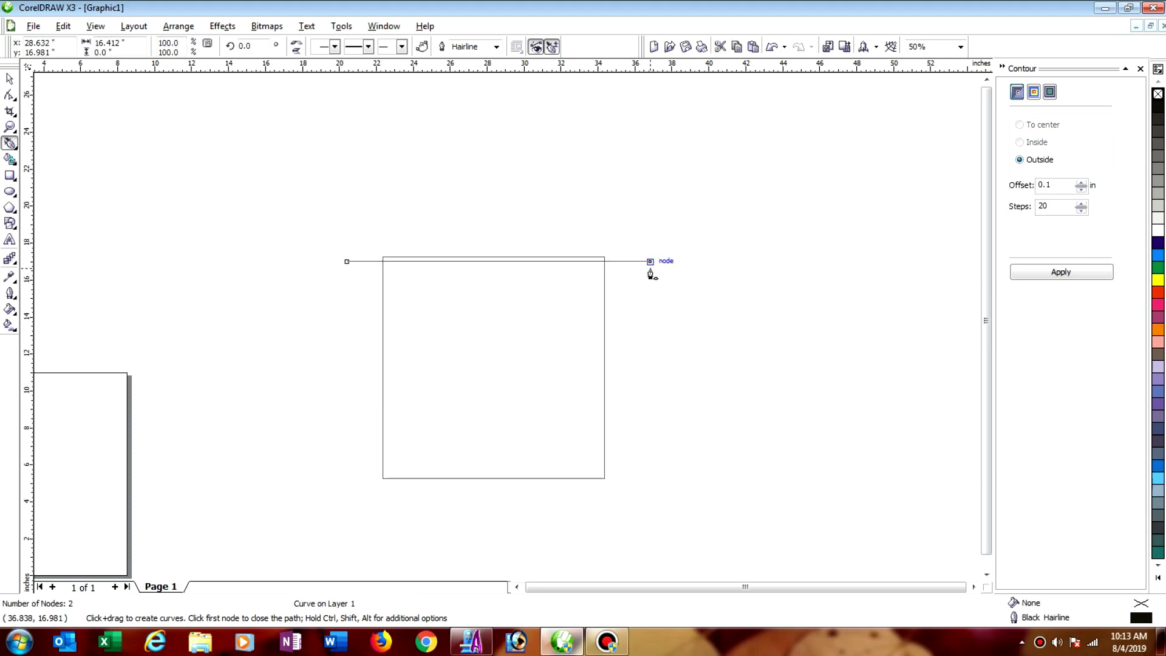
left_click(9, 84)
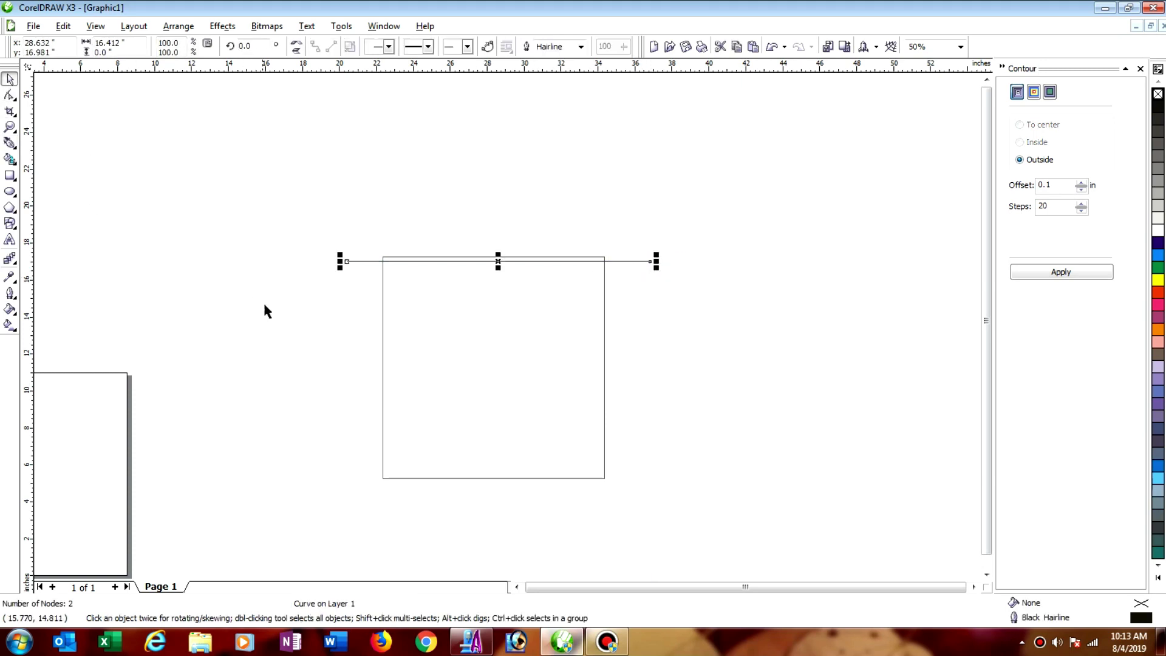
mouse_move(275, 193)
left_mouse_down()
mouse_move(684, 493)
mouse_move(719, 502)
left_mouse_up()
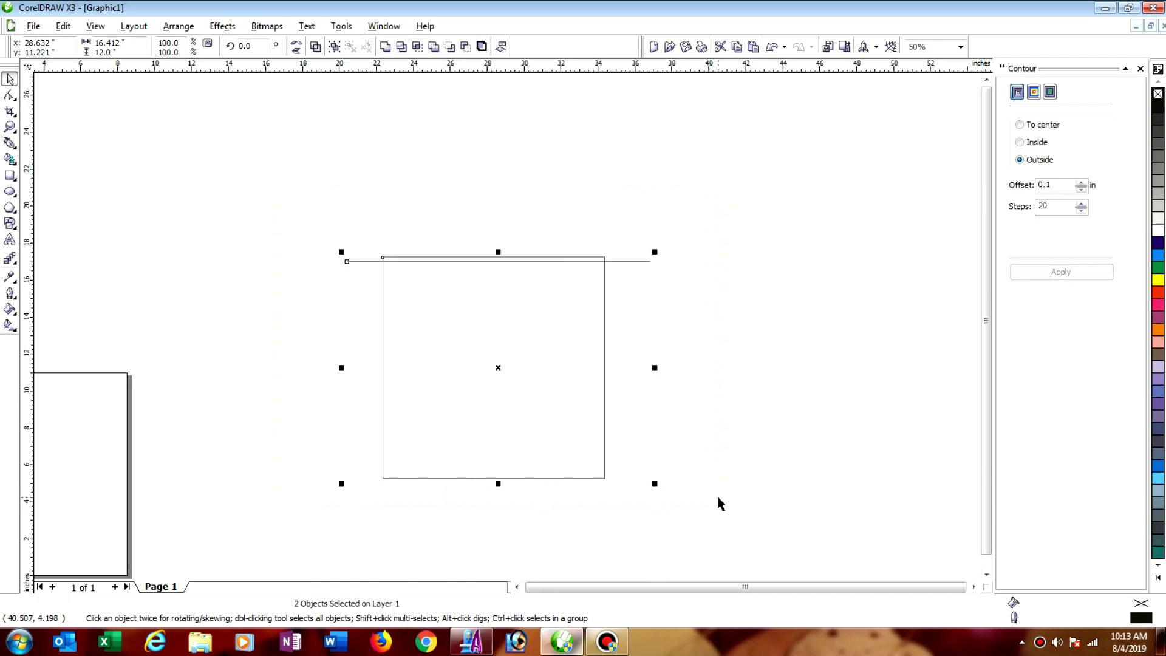
left_click(759, 339)
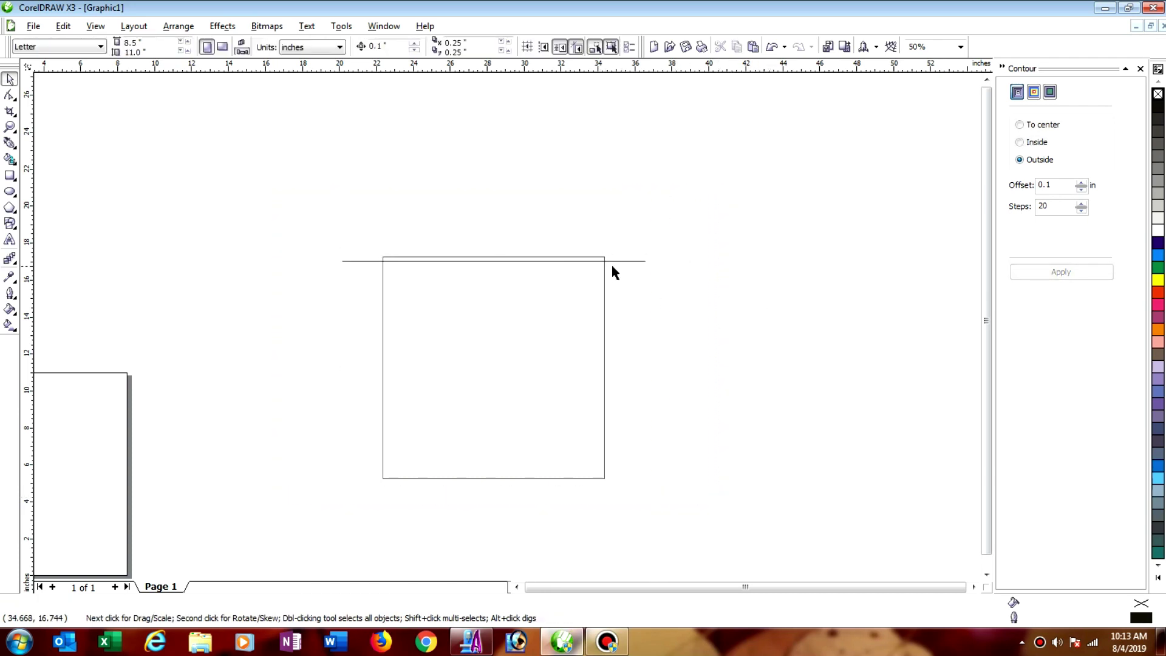
left_click(622, 262)
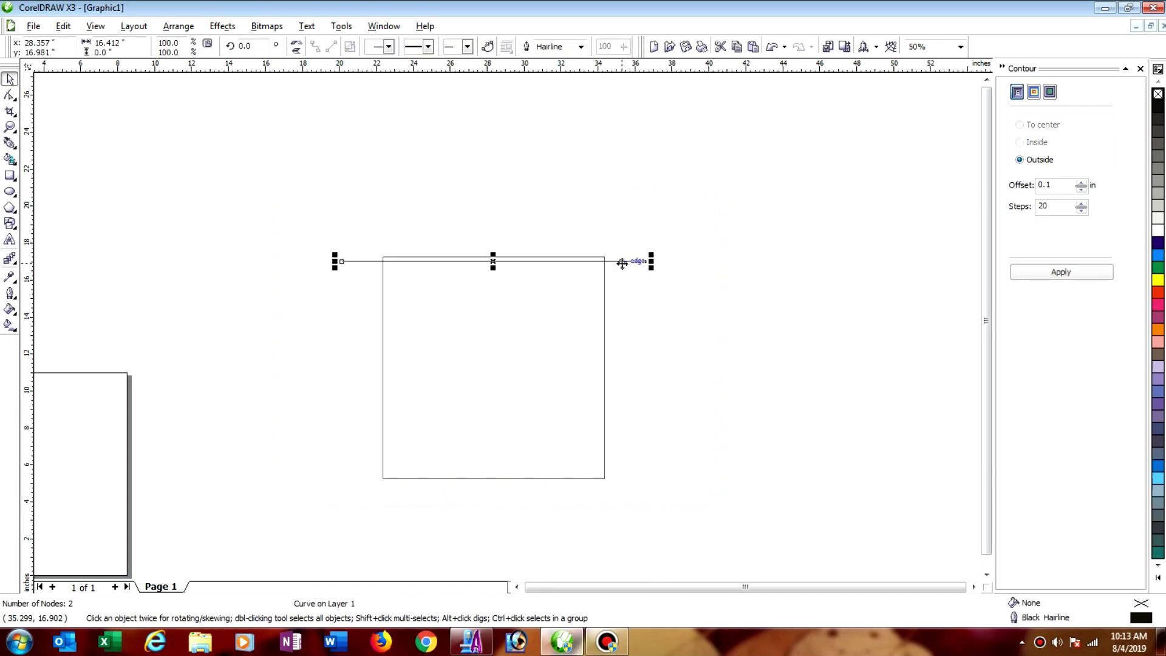
left_click(10, 96)
Add nodes to the line for nine in total and convert its segments to curves.
left_click_drag(295, 226, 768, 308)
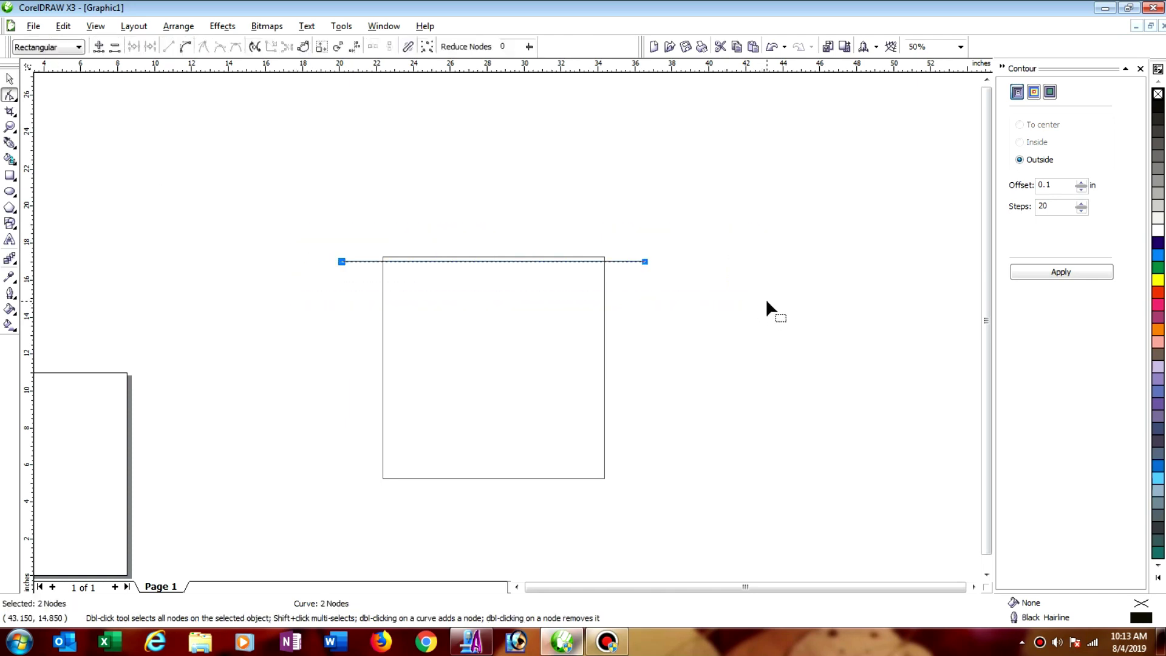
left_click(99, 48)
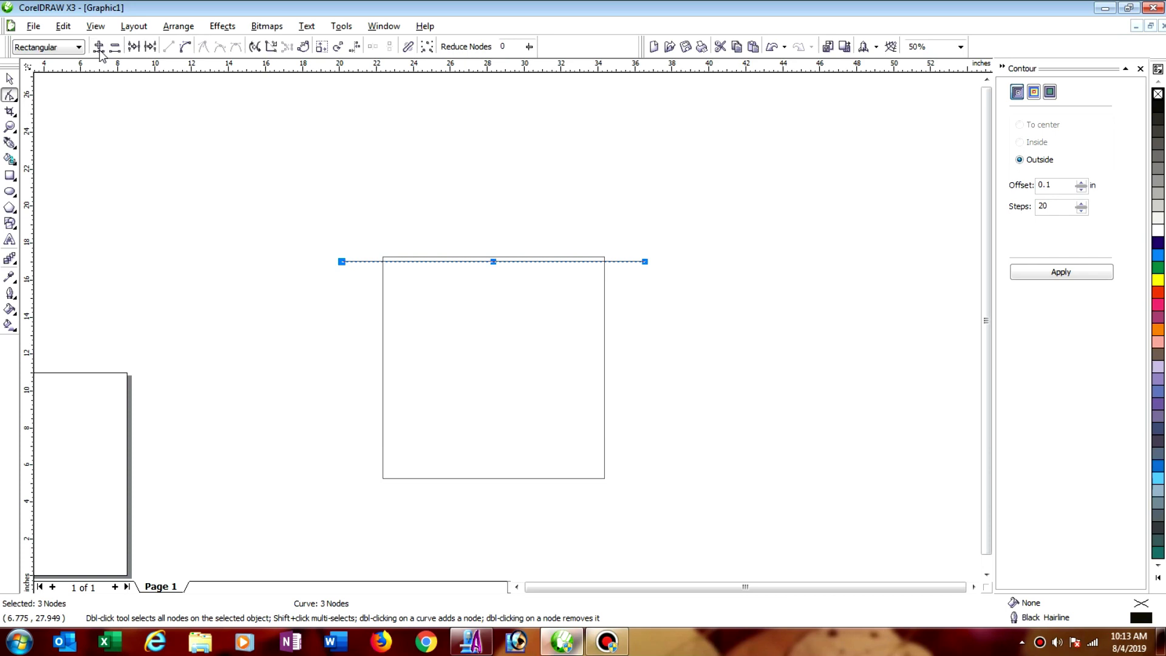
left_click(99, 47)
left_click_drag(244, 198, 828, 288)
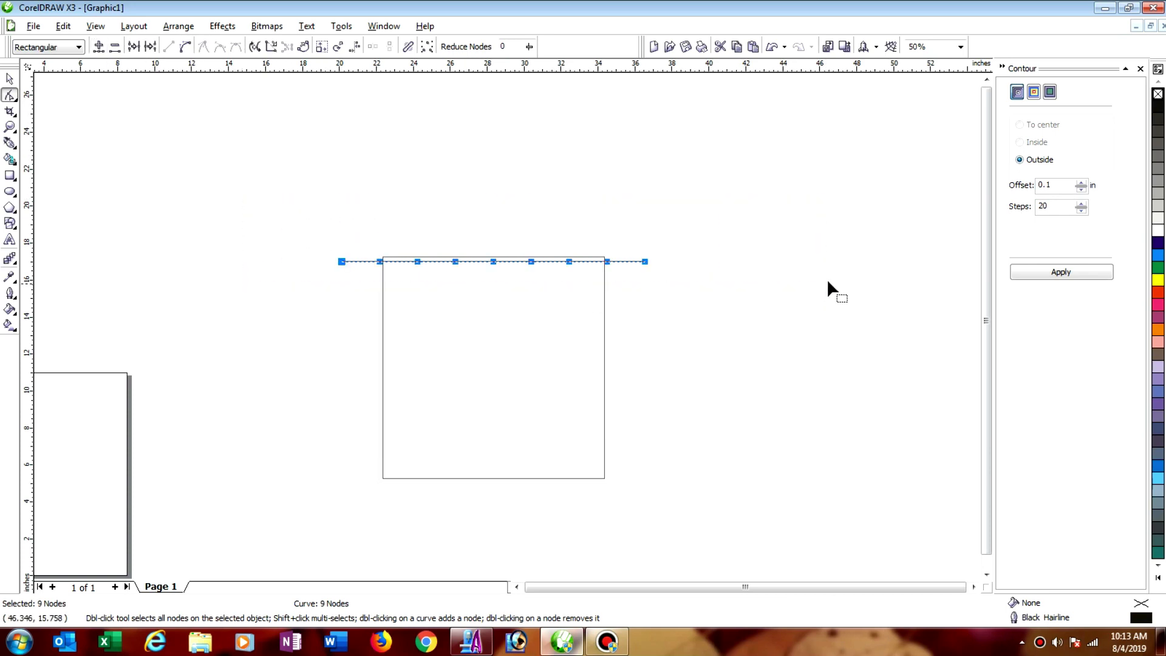
left_click(187, 53)
Raise four alternate nodes above the square's top edge to form wave crests.
left_click_drag(362, 177, 395, 311)
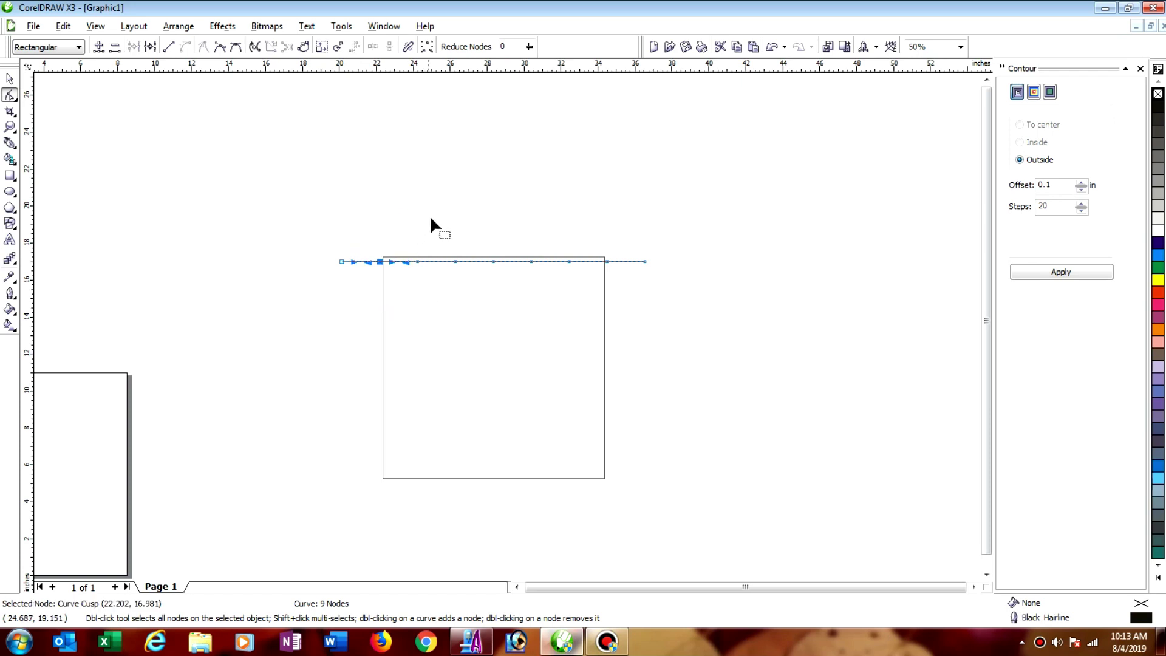
left_click_drag(437, 219, 462, 290)
left_click_drag(520, 217, 546, 295, "shift")
left_click_drag(598, 218, 619, 269, "shift")
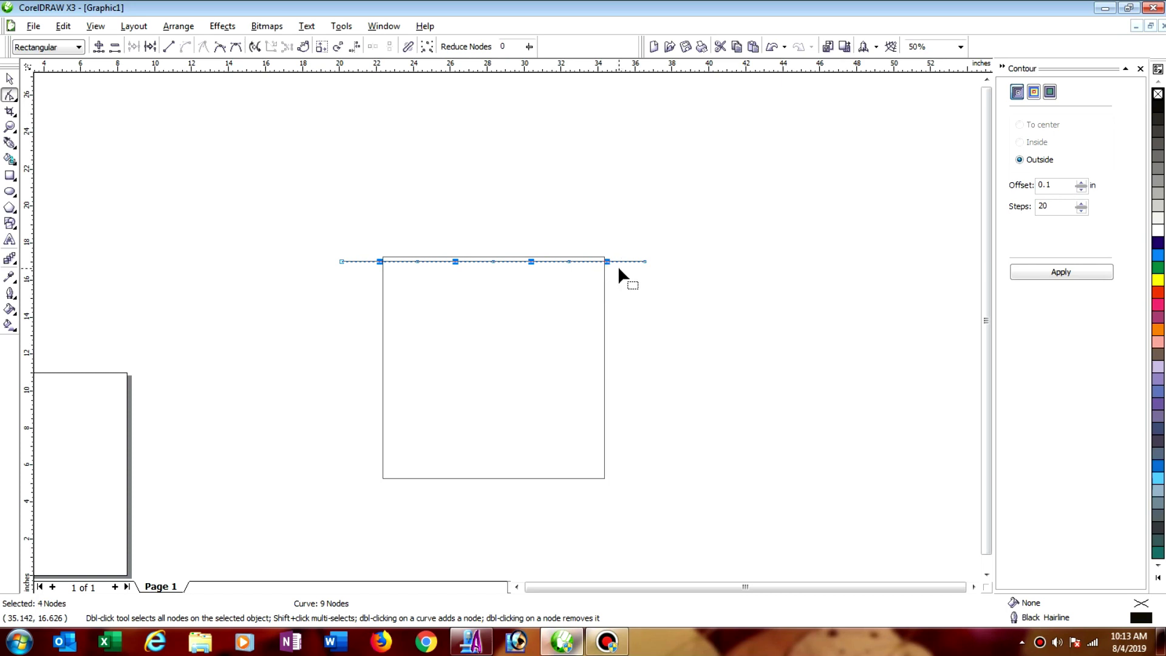
key("Up")
key("Up")
key("Up")
key("Up")
key("Up")
key("Up")
key("Up")
key("Up")
key("Up")
key("Up")
key("Up")
key("Up")
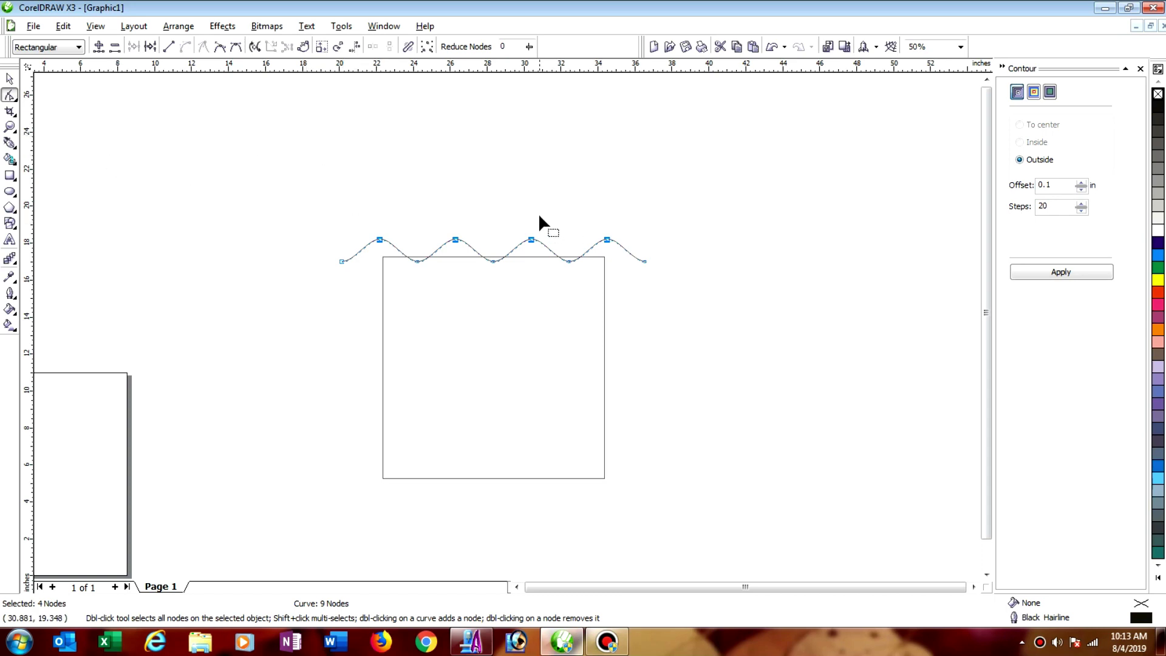
key("Down")
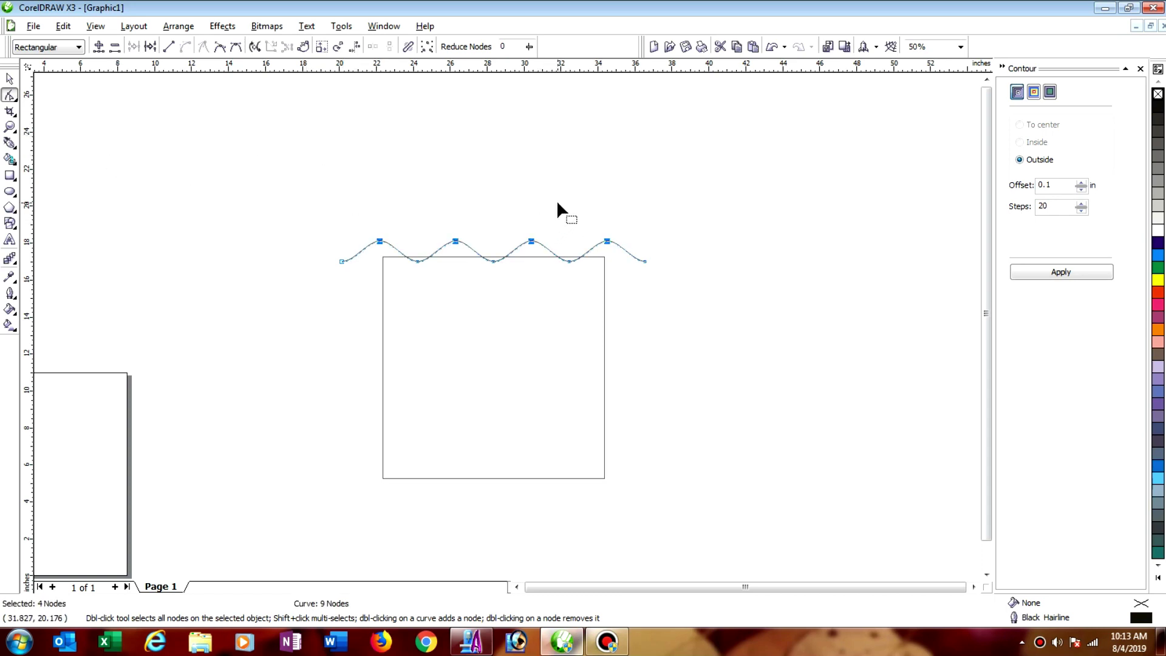
left_click(10, 79)
Align the wave's top with the top of the square.
scroll(501, 243, "up", 1)
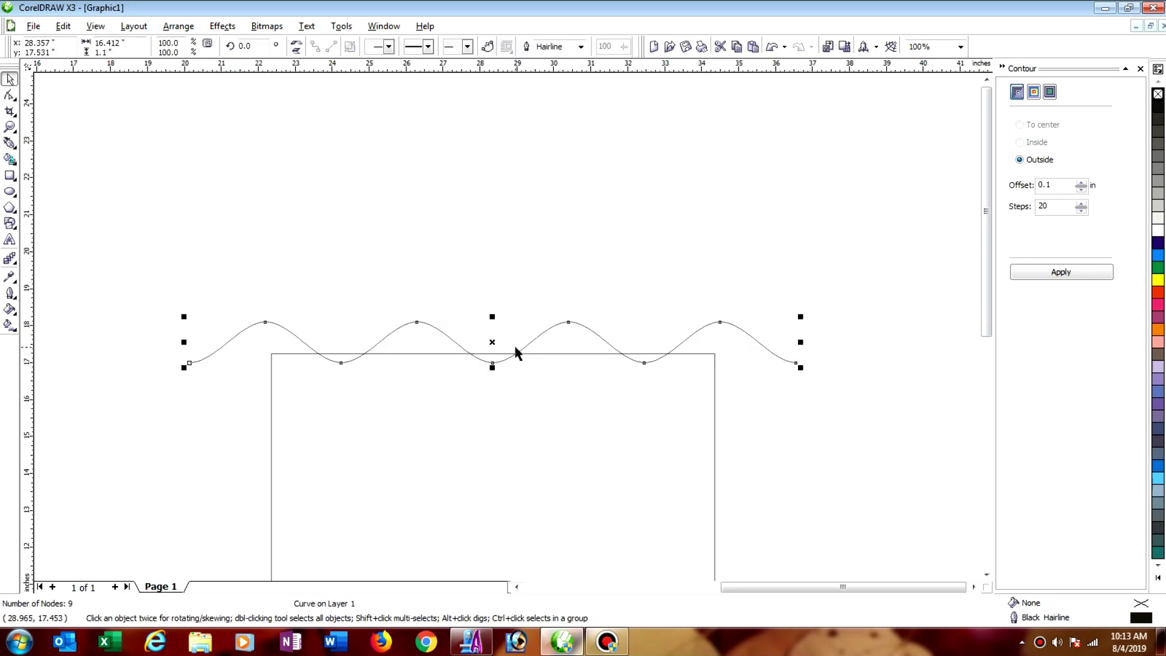
left_click(559, 355, "shift")
key("t")
left_click(537, 232)
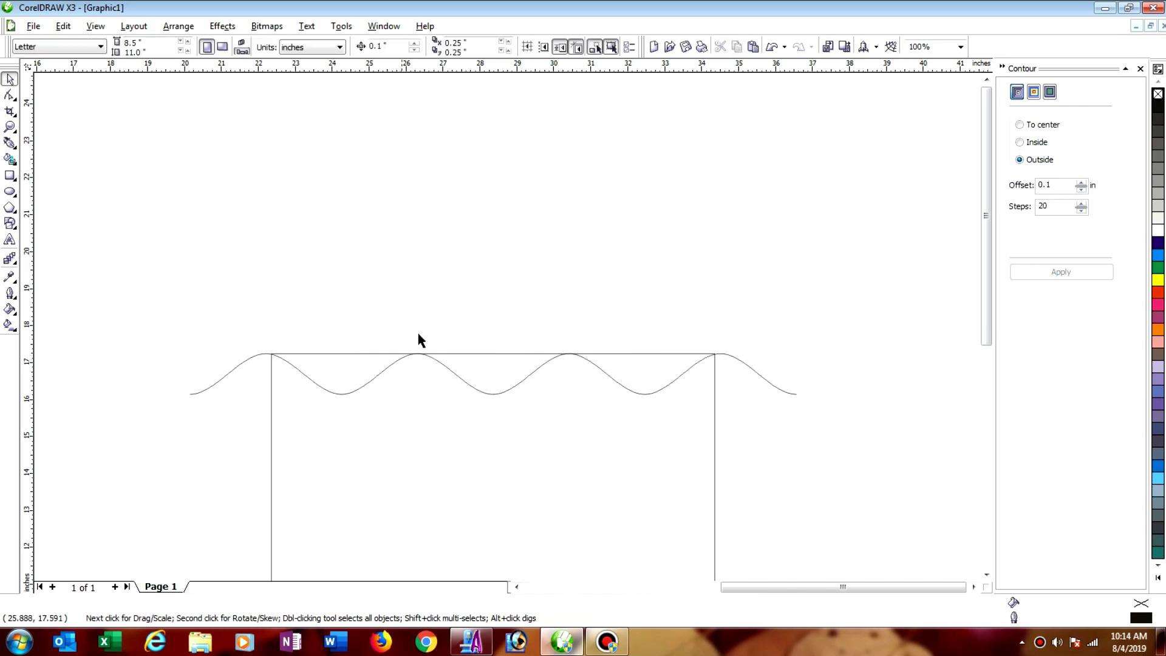
Mirror a copy of the wave upward and nudge it up 0.3 inch.
left_click(502, 395)
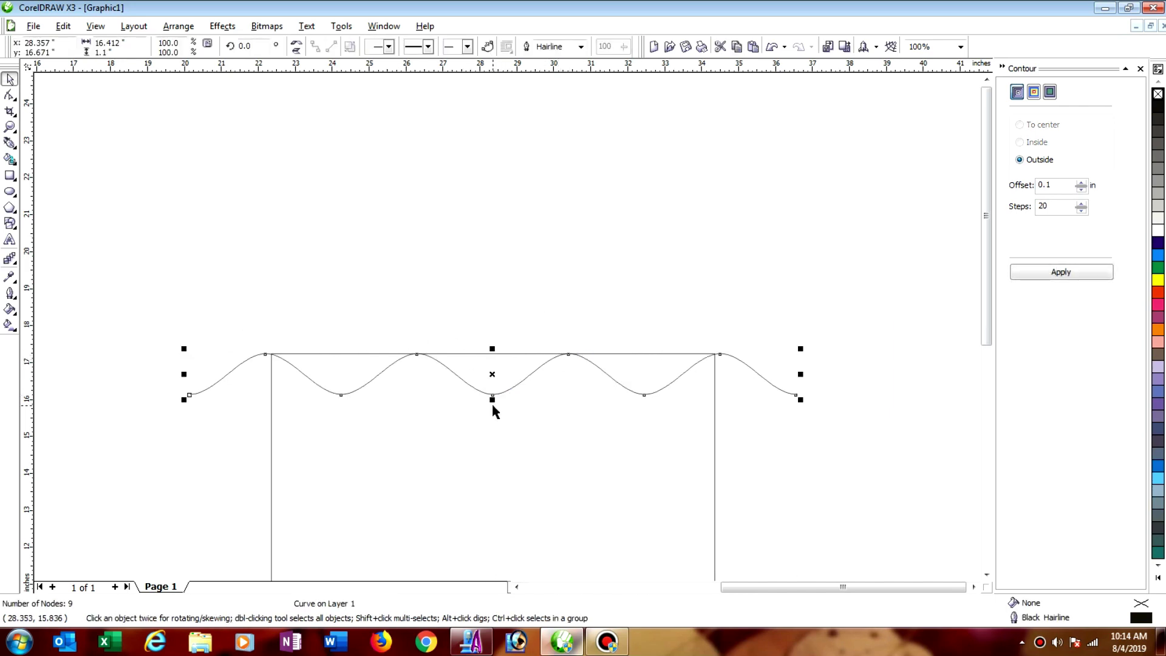
left_click_drag(492, 401, 493, 314)
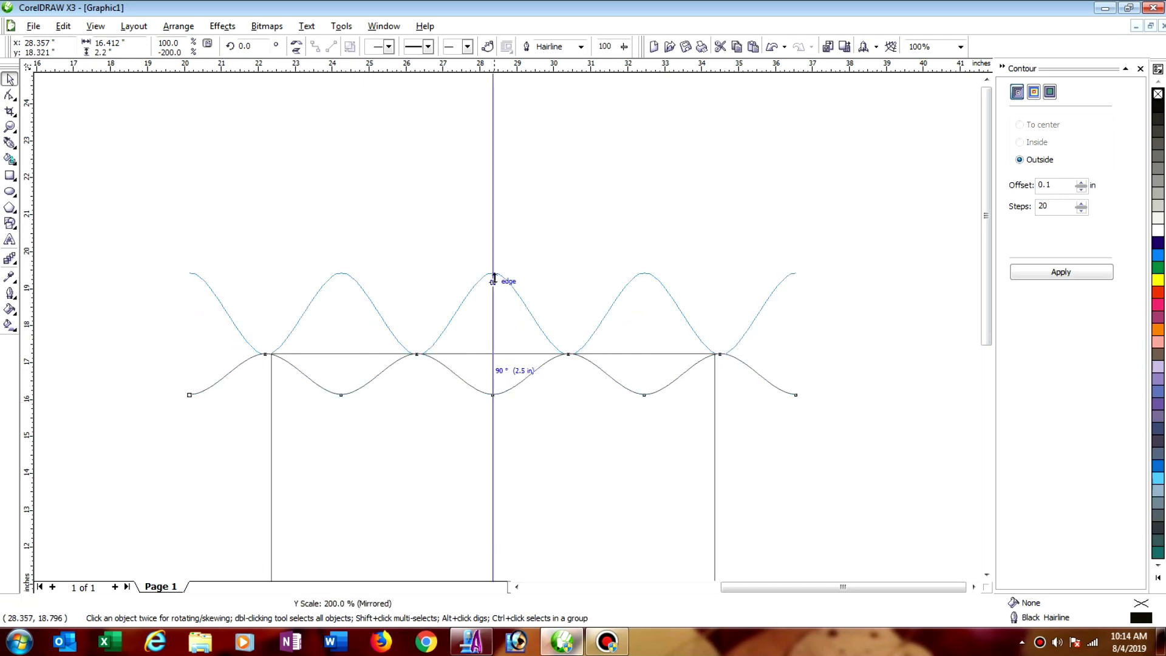
left_click_drag(492, 314, 493, 314)
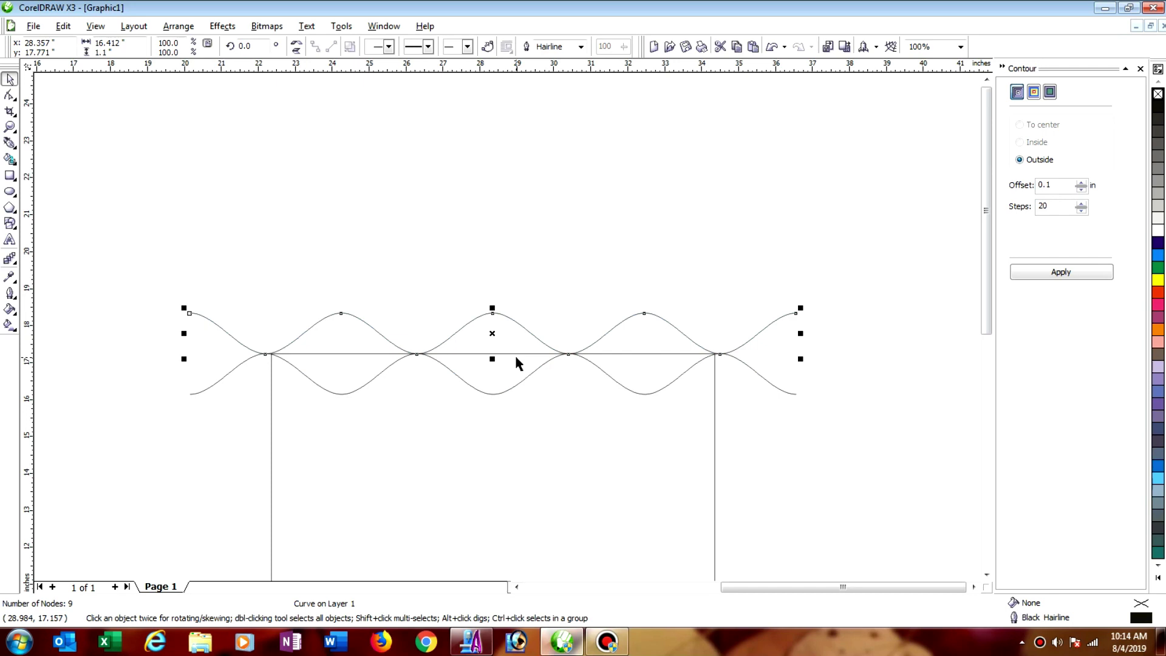
key("Up")
key("Up")
key("Up")
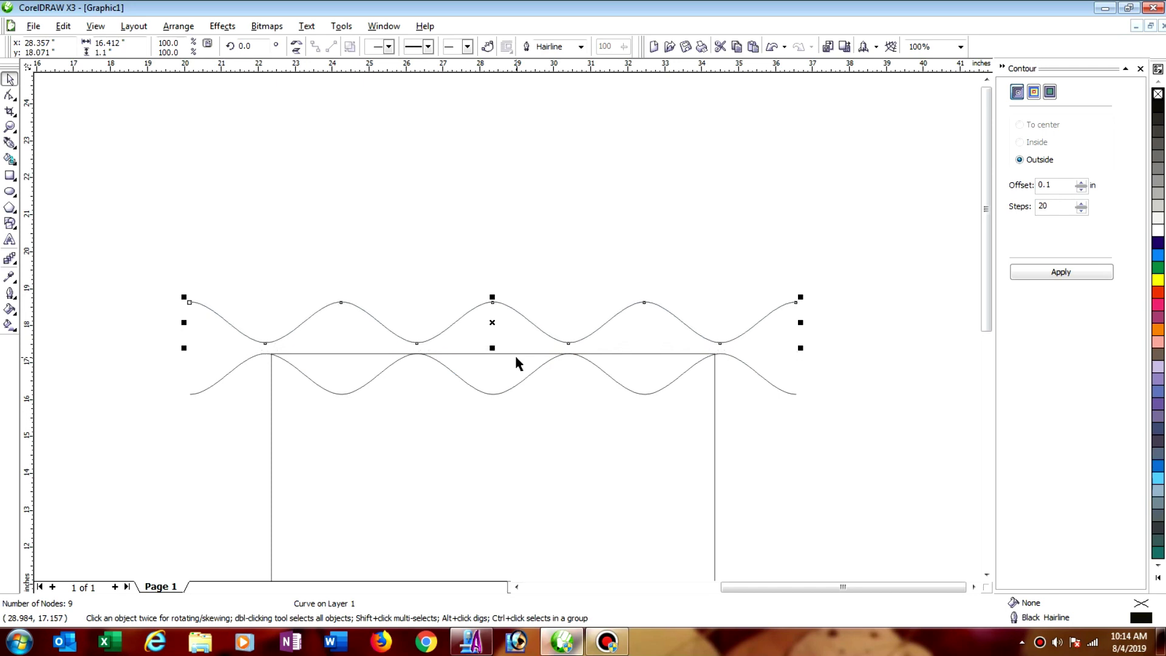
Mirror both waves downward as copies and nudge the new pair down 0.3 inch.
left_click_drag(113, 248, 950, 452)
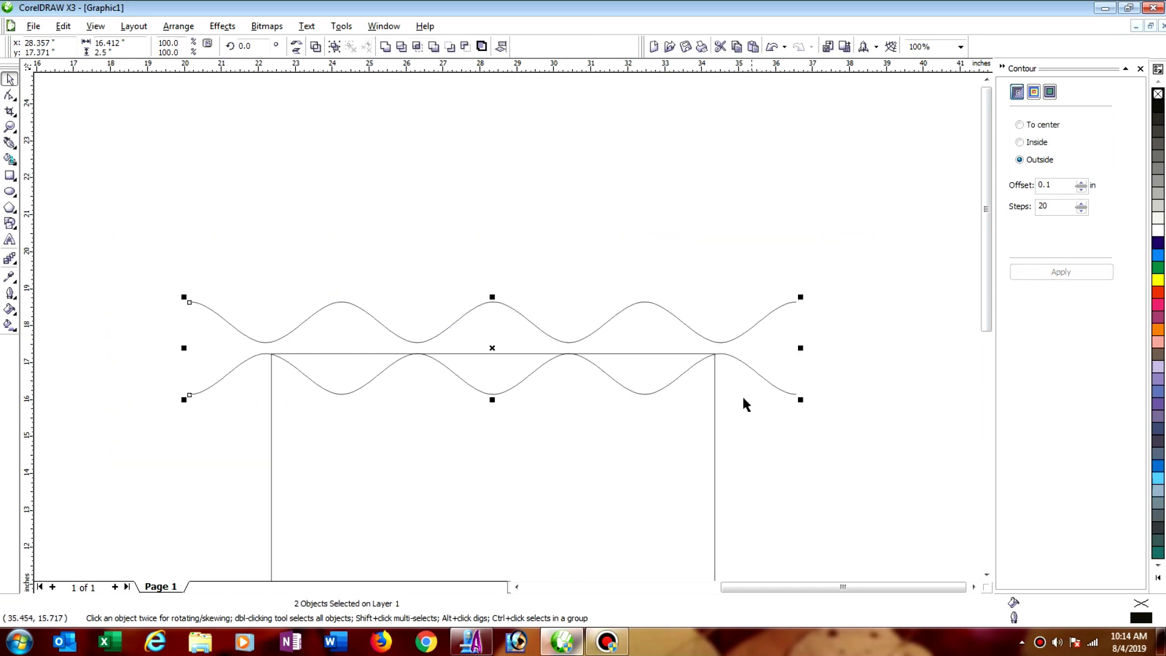
left_click_drag(493, 298, 500, 430)
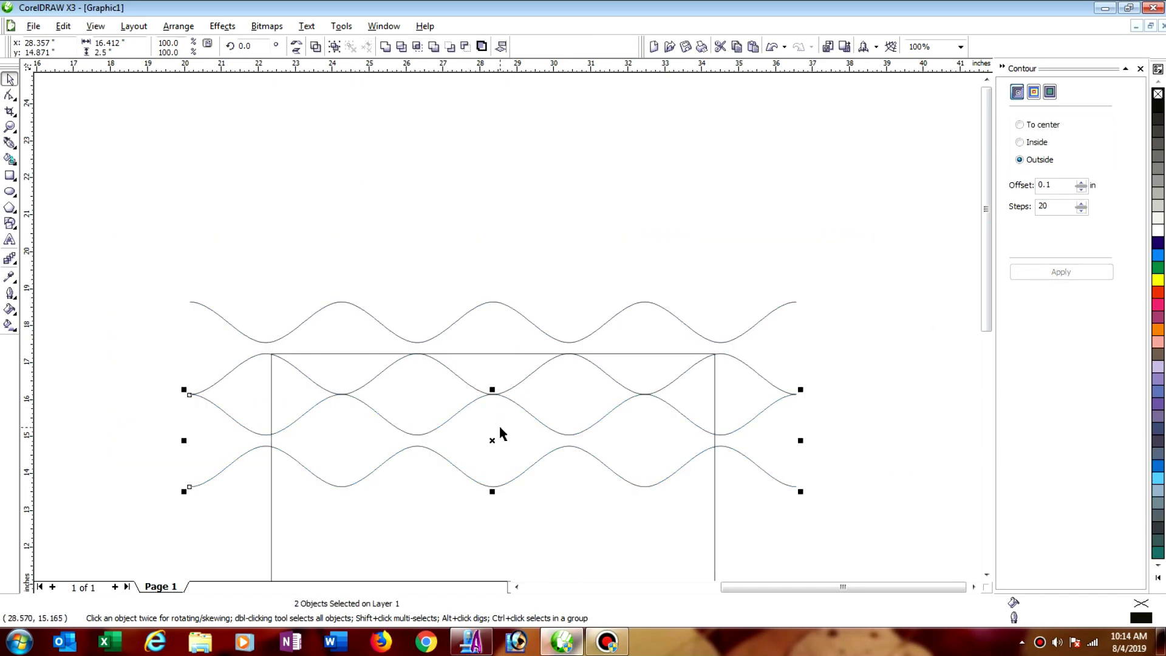
key("Down")
key("Down")
key("Down")
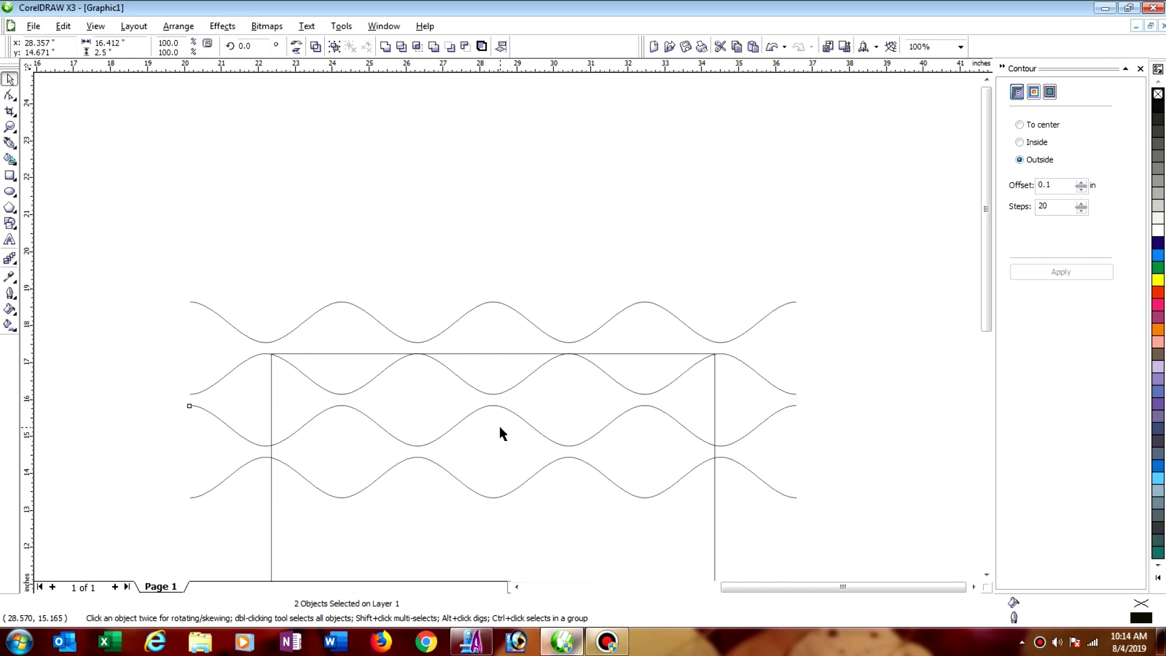
scroll(986, 340, "down", 3)
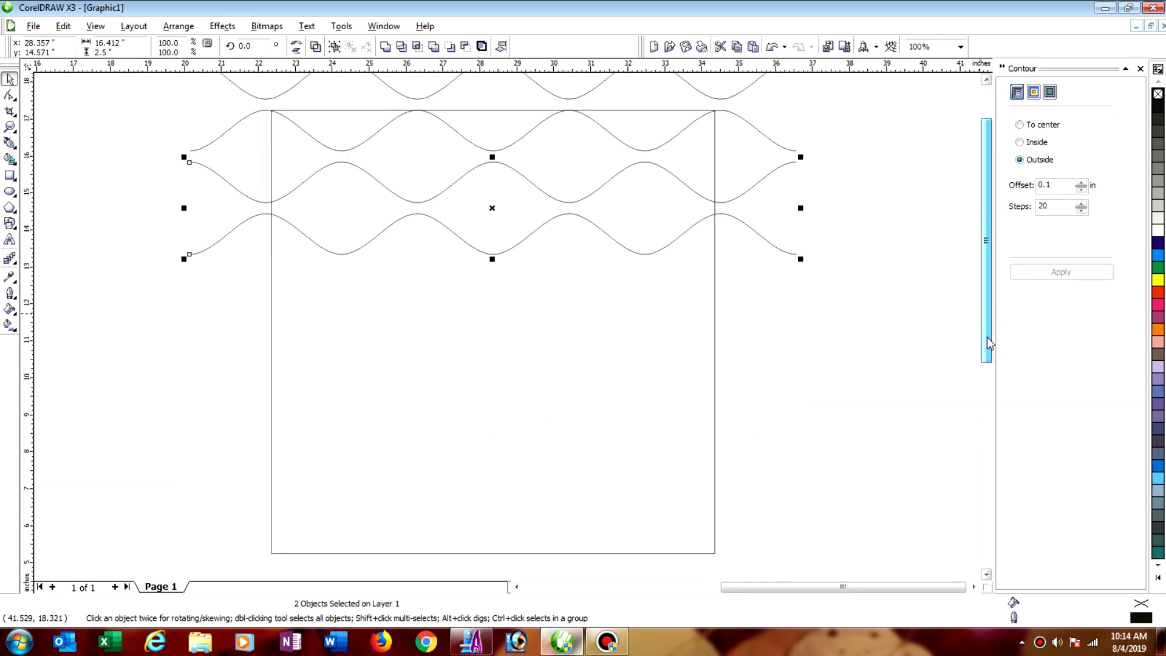
Add two more mirrored, nudged sets of waves so they run past the square's bottom.
key("F3")
left_click_drag(138, 117, 436, 293)
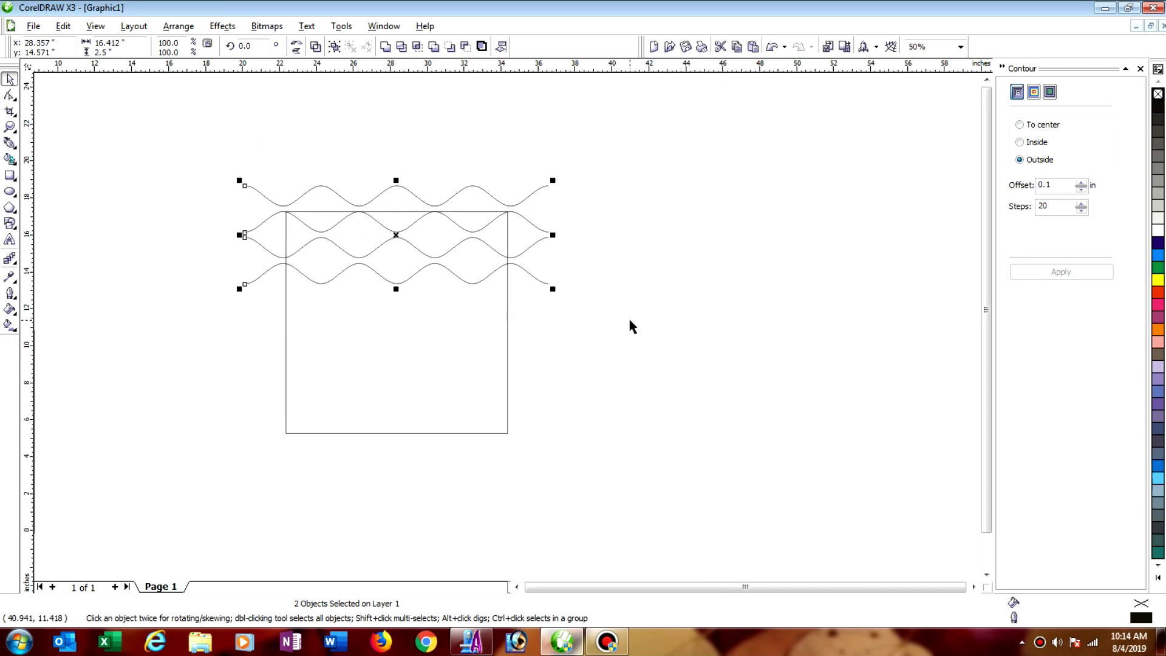
left_click_drag(397, 181, 403, 317)
key("Down")
key("Down")
key("Down")
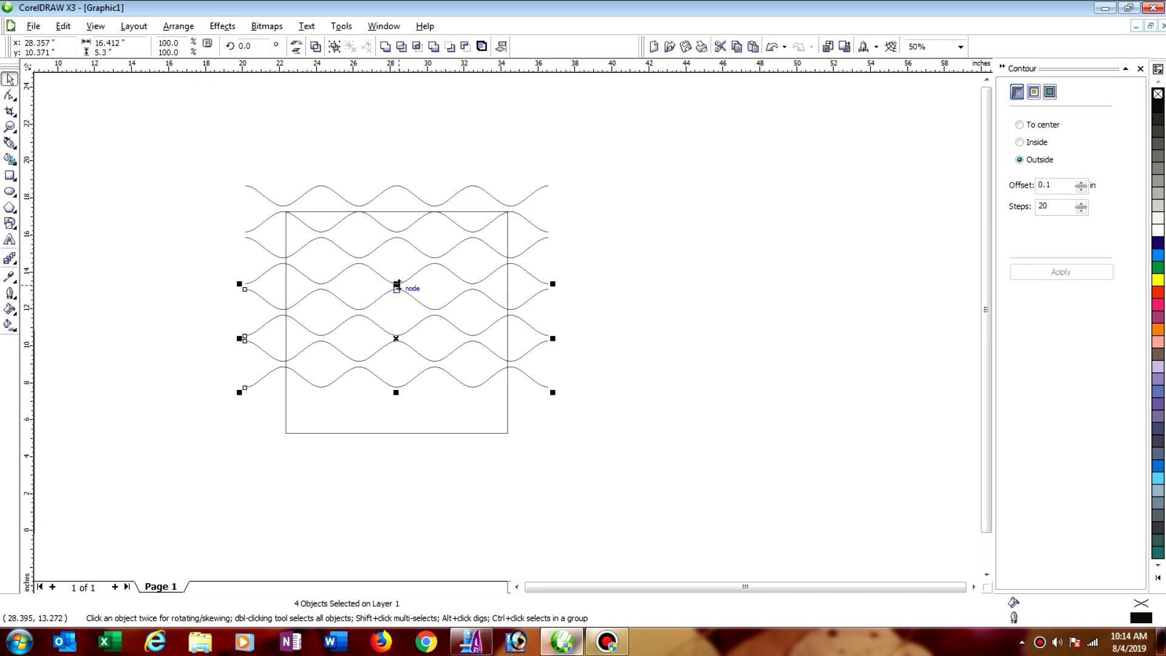
left_click_drag(396, 284, 389, 428)
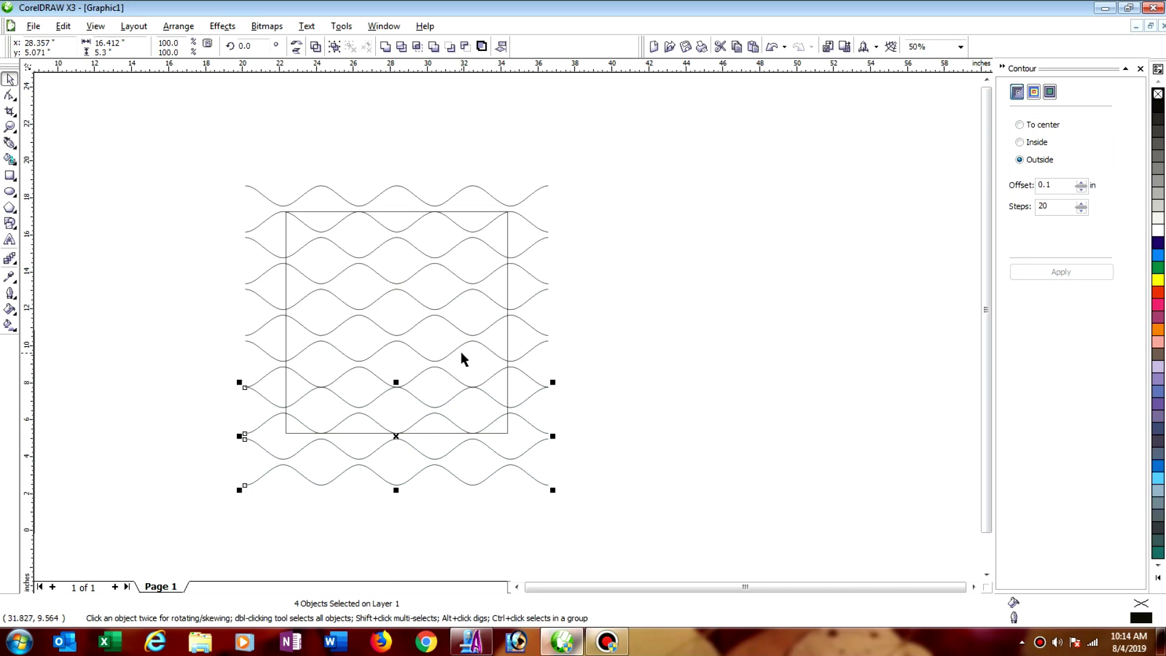
key("Down")
key("Down")
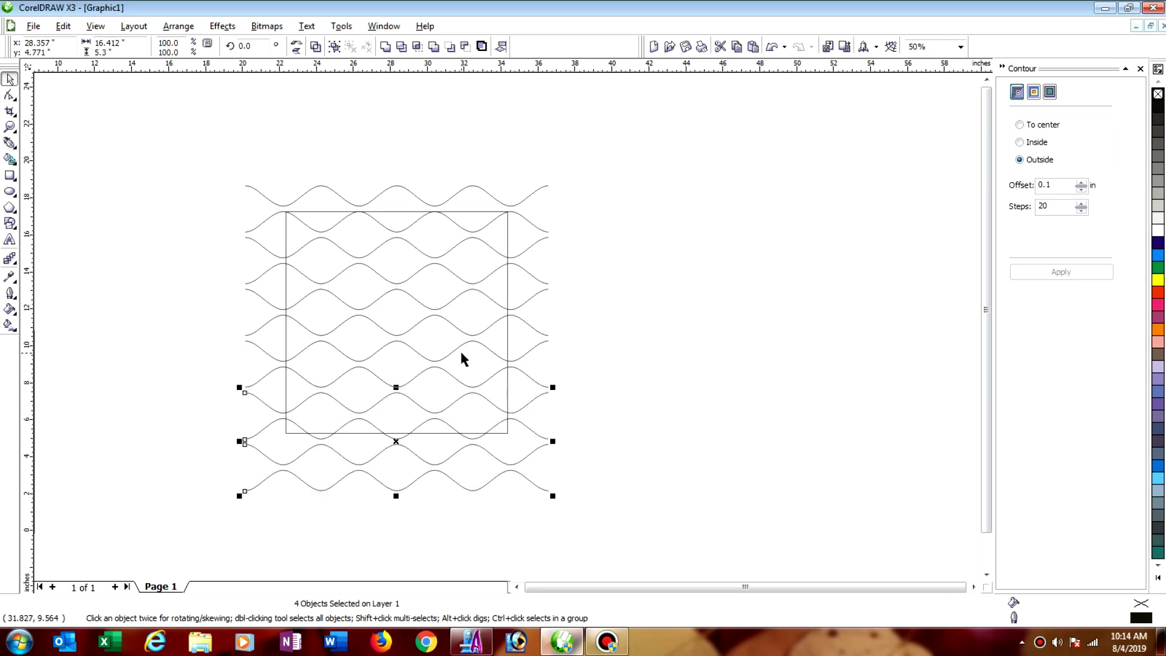
left_click(705, 296)
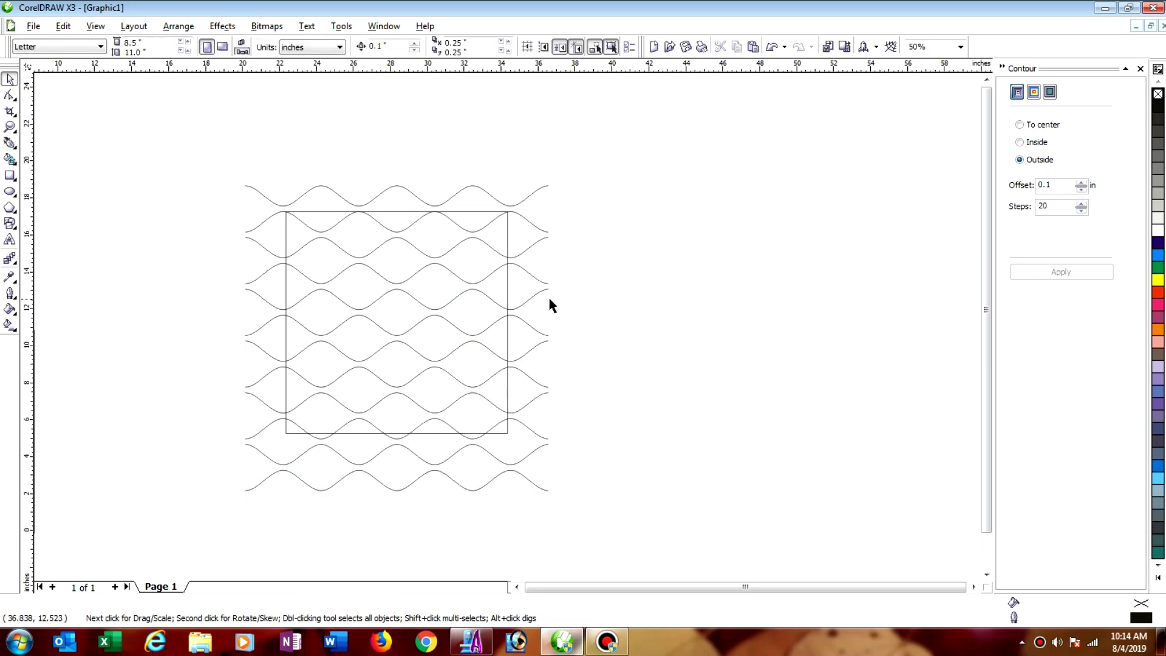
Move the square aside and combine all the wave lines into one curve.
left_click(507, 291)
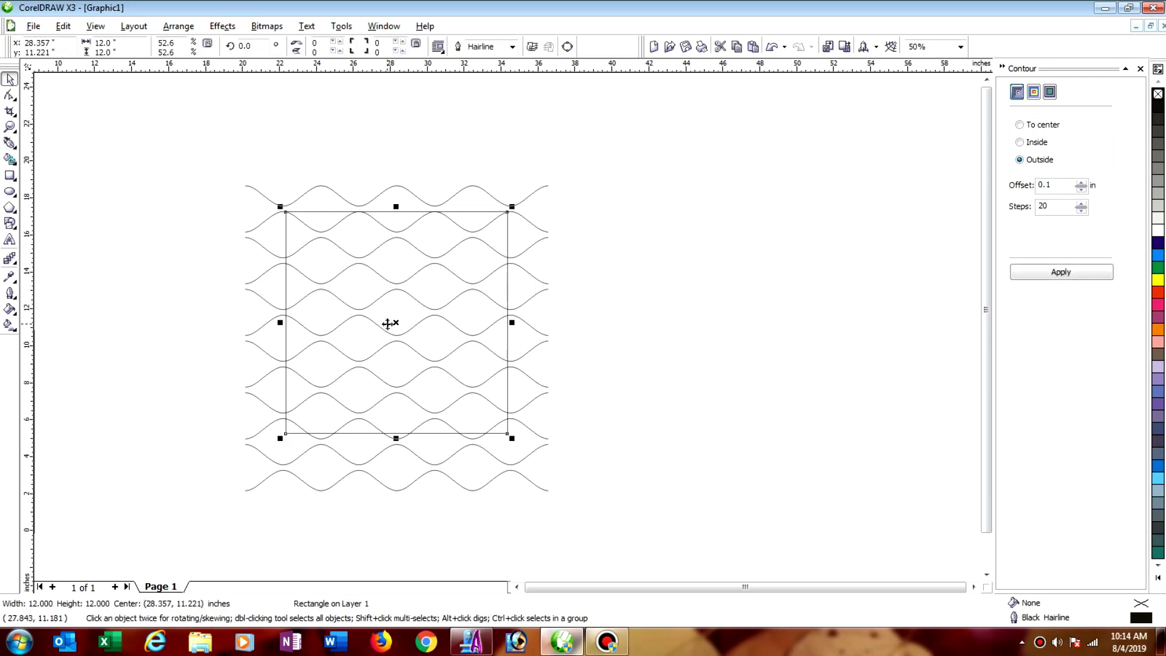
left_click_drag(396, 323, 867, 270)
mouse_move(179, 136)
left_mouse_down()
mouse_move(551, 497)
mouse_move(613, 543)
left_mouse_up()
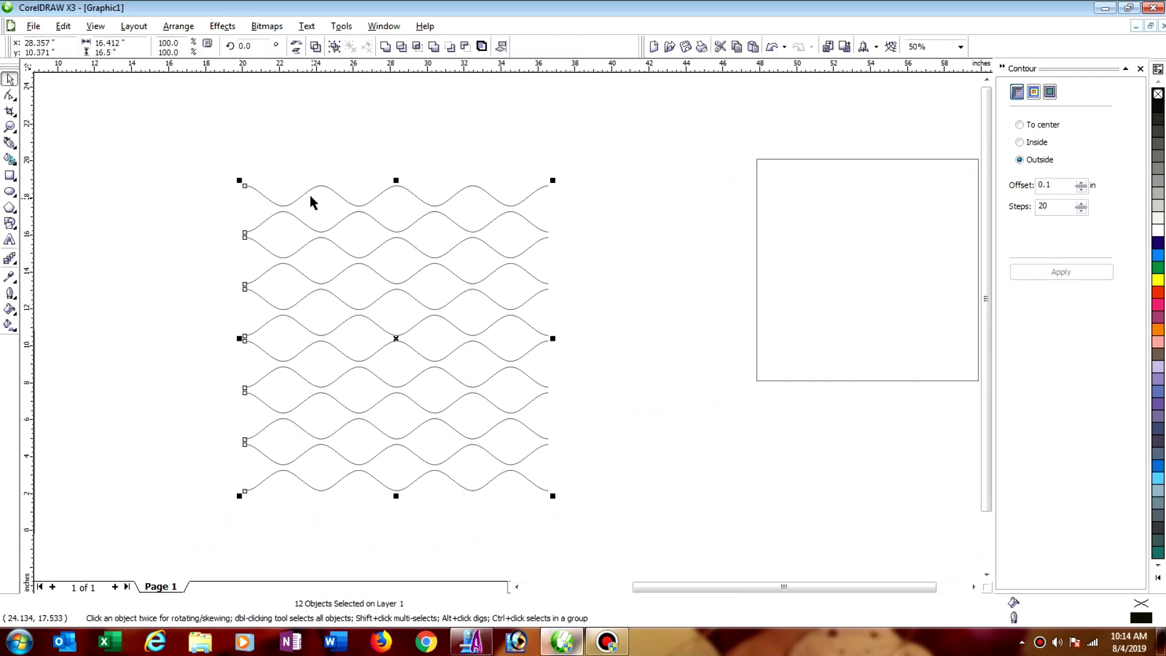
left_click(316, 47)
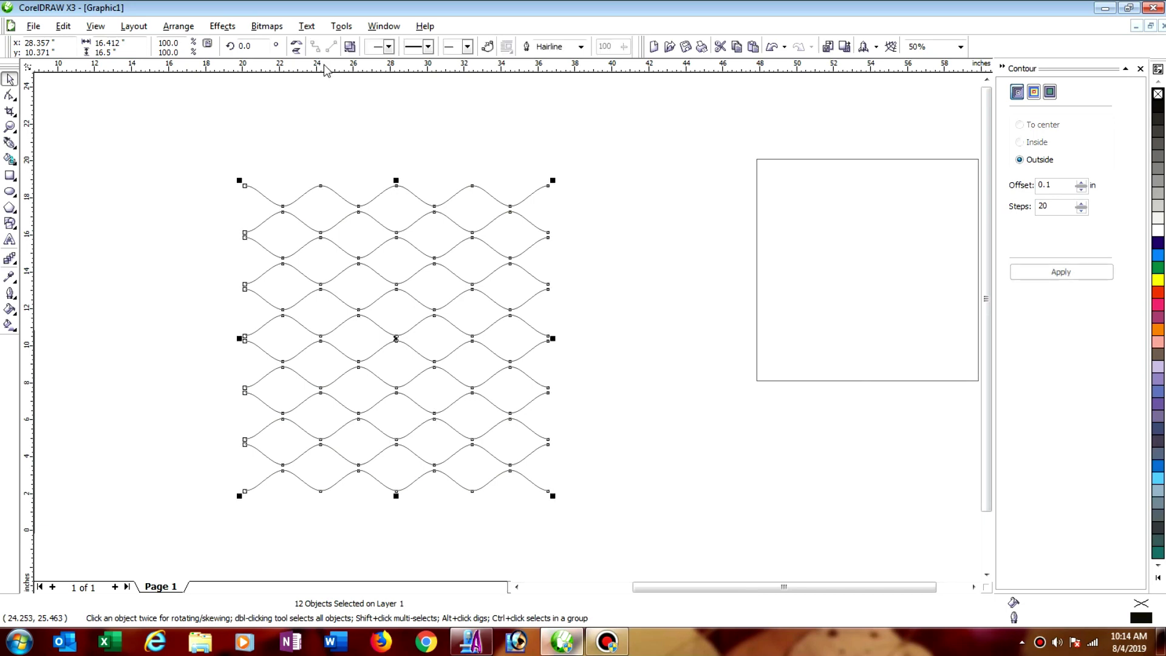
Centre the combined waves horizontally and vertically on the square.
left_click(759, 299, "shift")
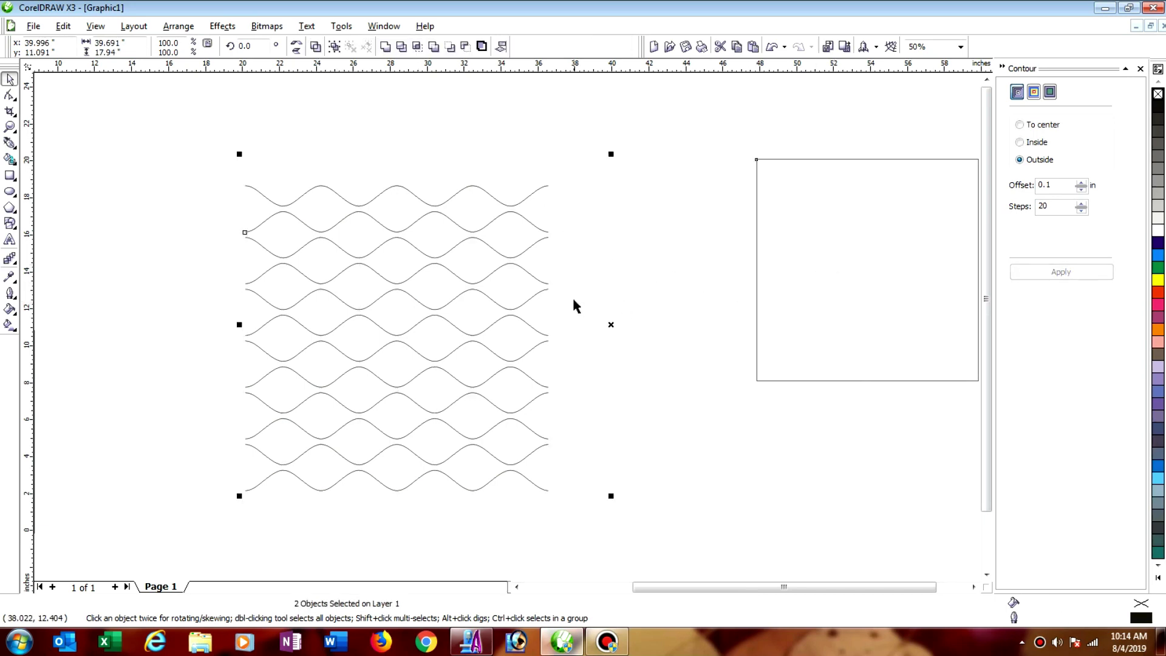
key("c")
key("e")
key("Escape")
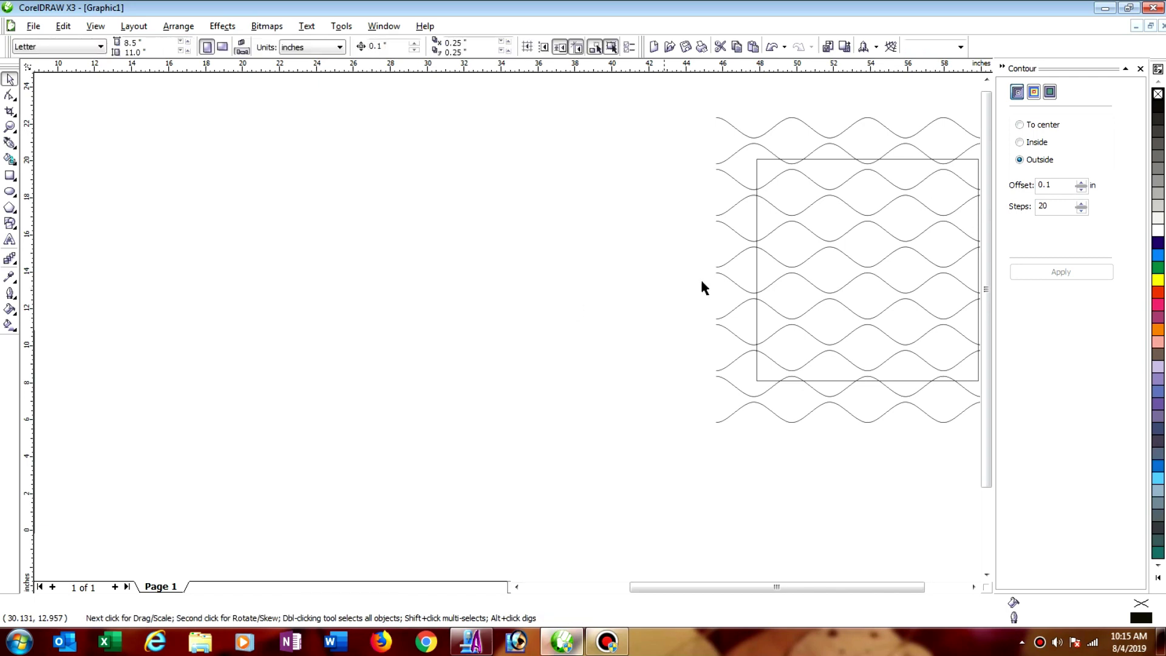
scroll(495, 332, "down", 2)
scroll(535, 348, "up", 2)
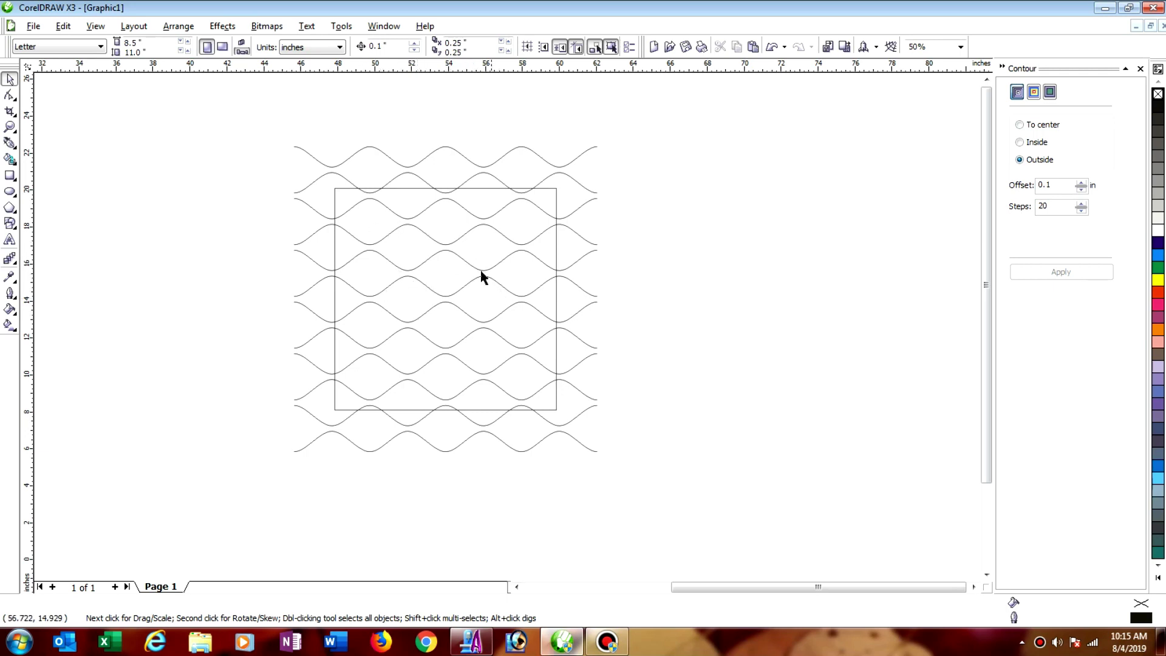
Combine the waves and square into one curve and open the Export dialog.
left_click_drag(237, 98, 689, 507)
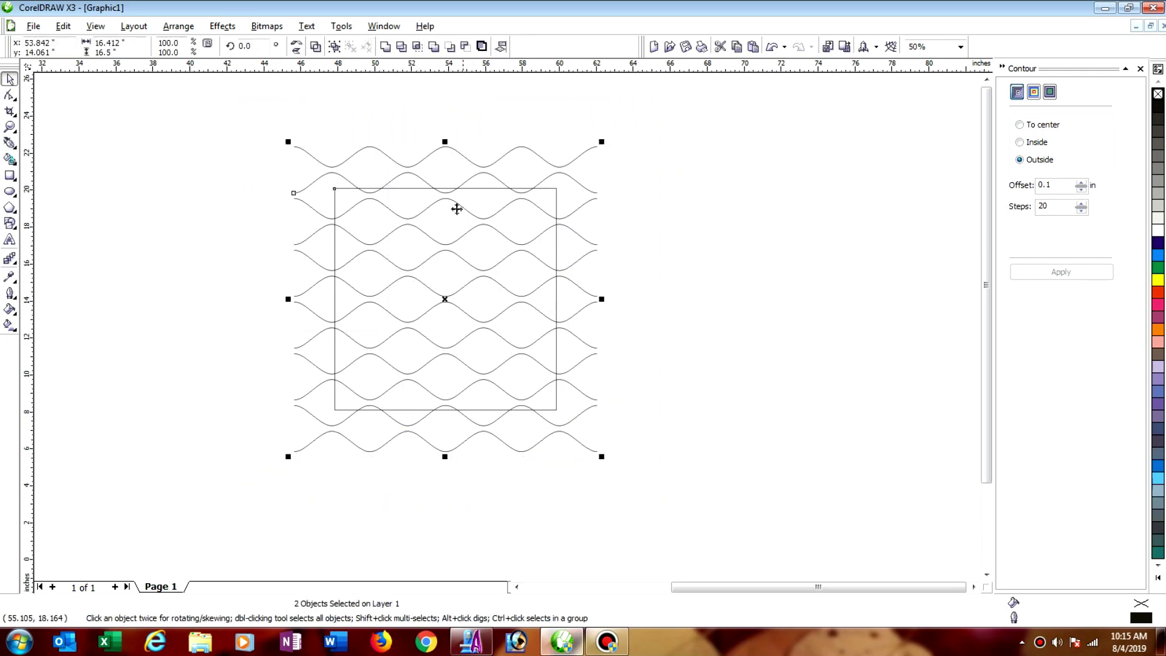
left_click(315, 47)
left_click(34, 27)
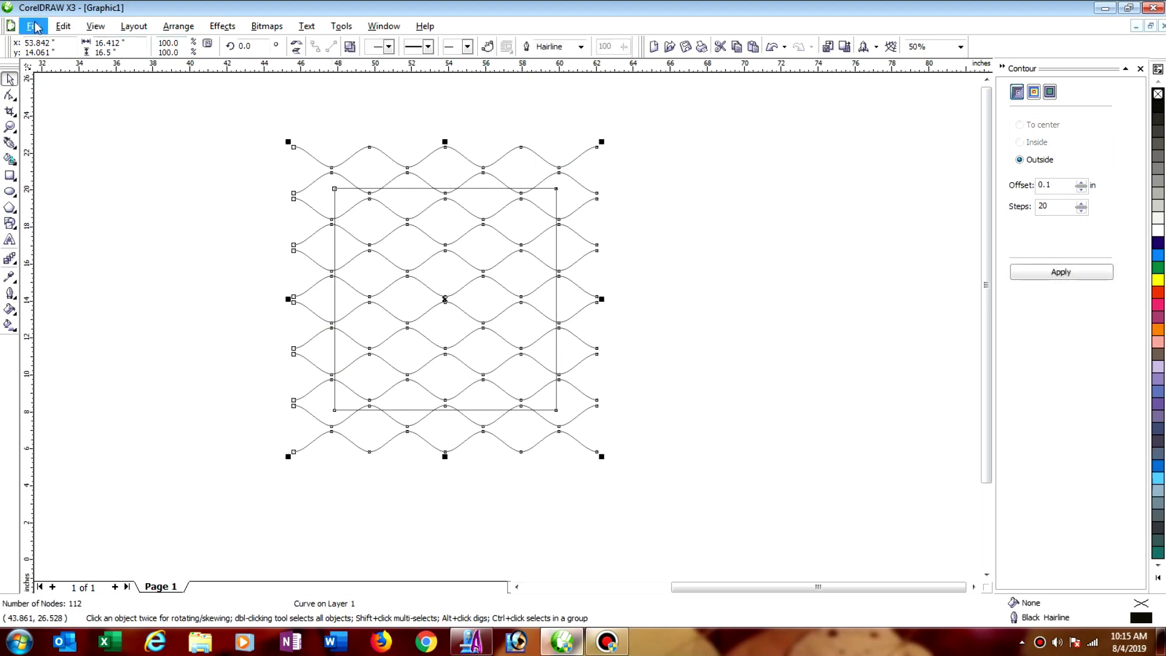
left_click(66, 188)
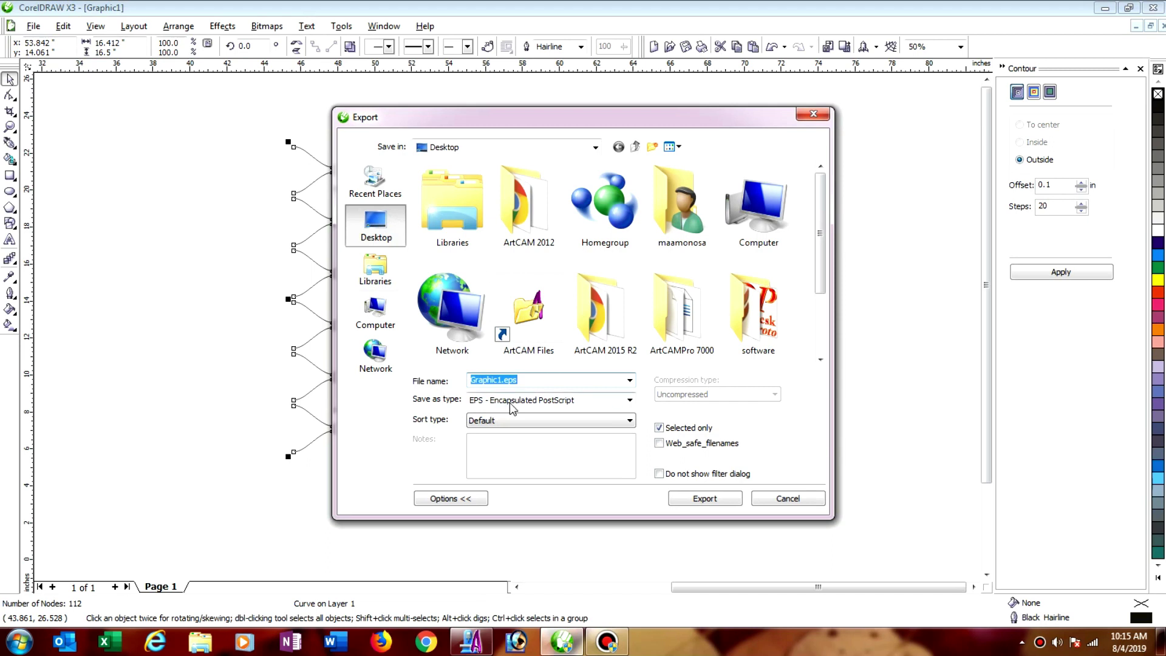
Export the drawing as EPS file 'pattern', accept the EPS options, and switch to ArtCAM Pro.
type("pattern")
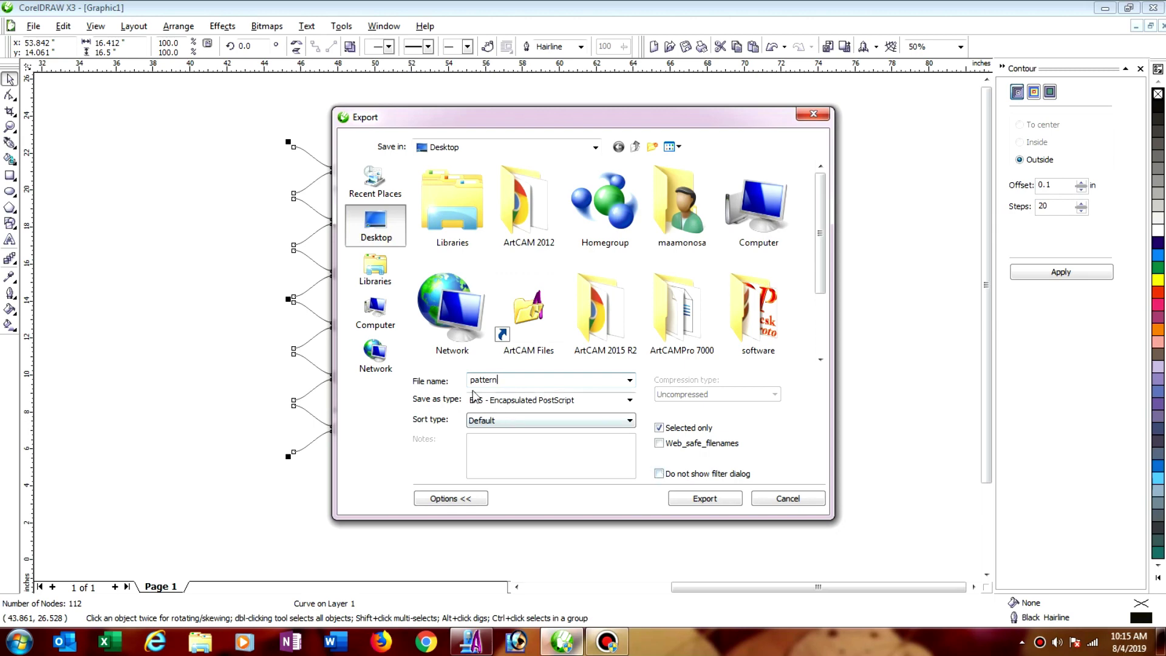
left_click(704, 498)
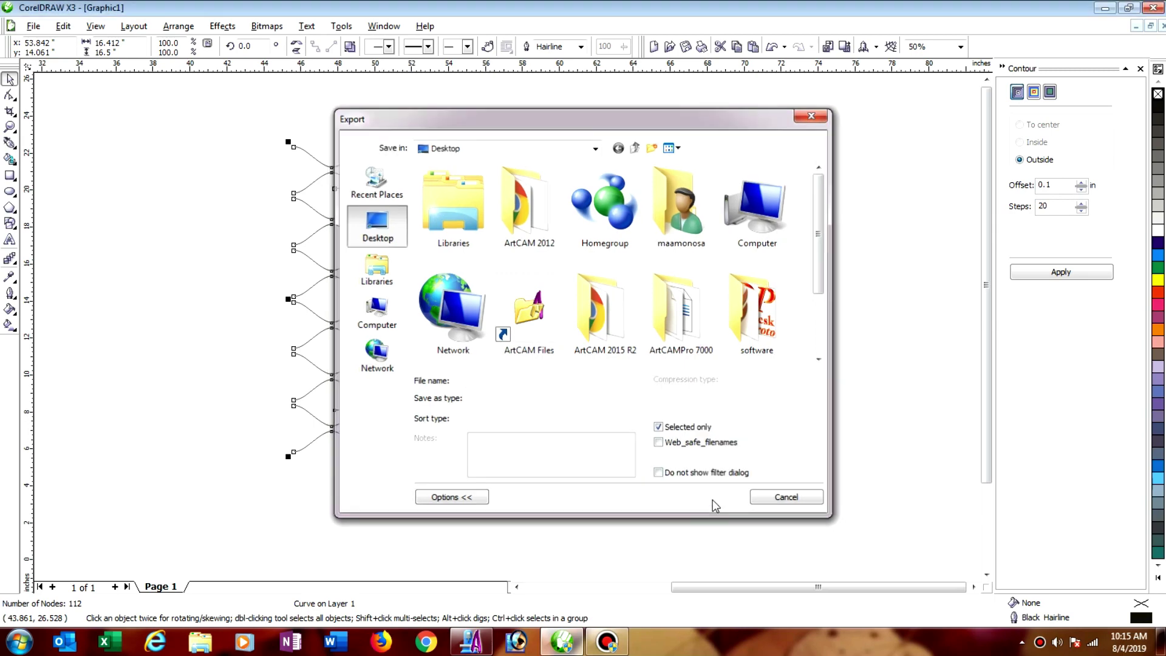
left_click(606, 466)
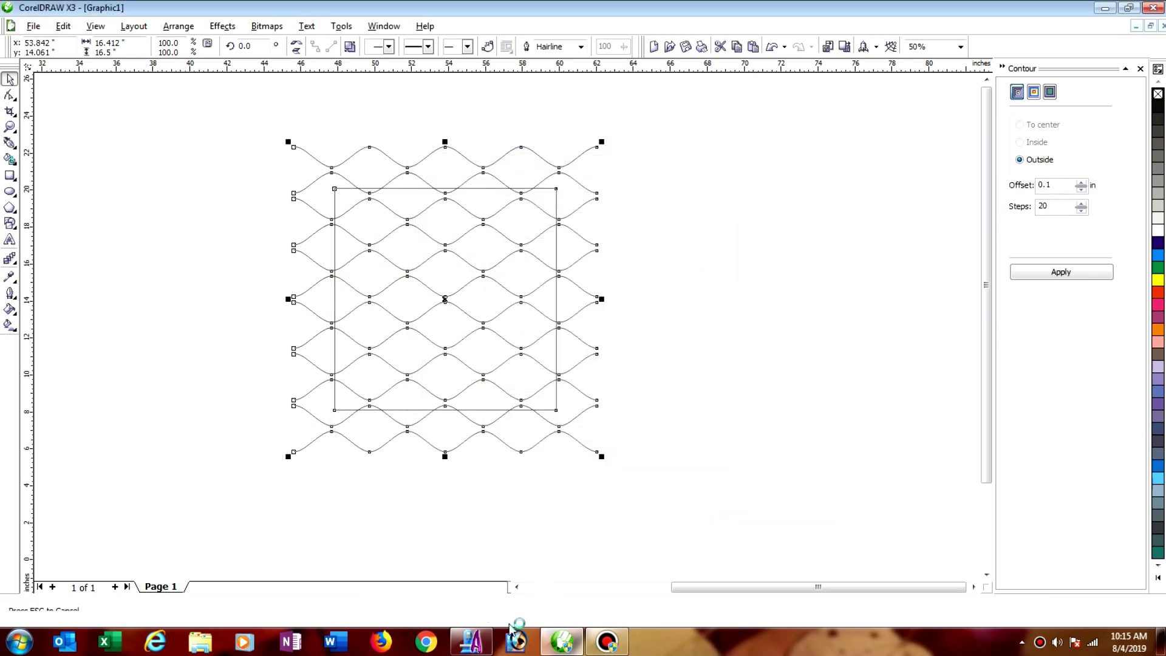
left_click(471, 643)
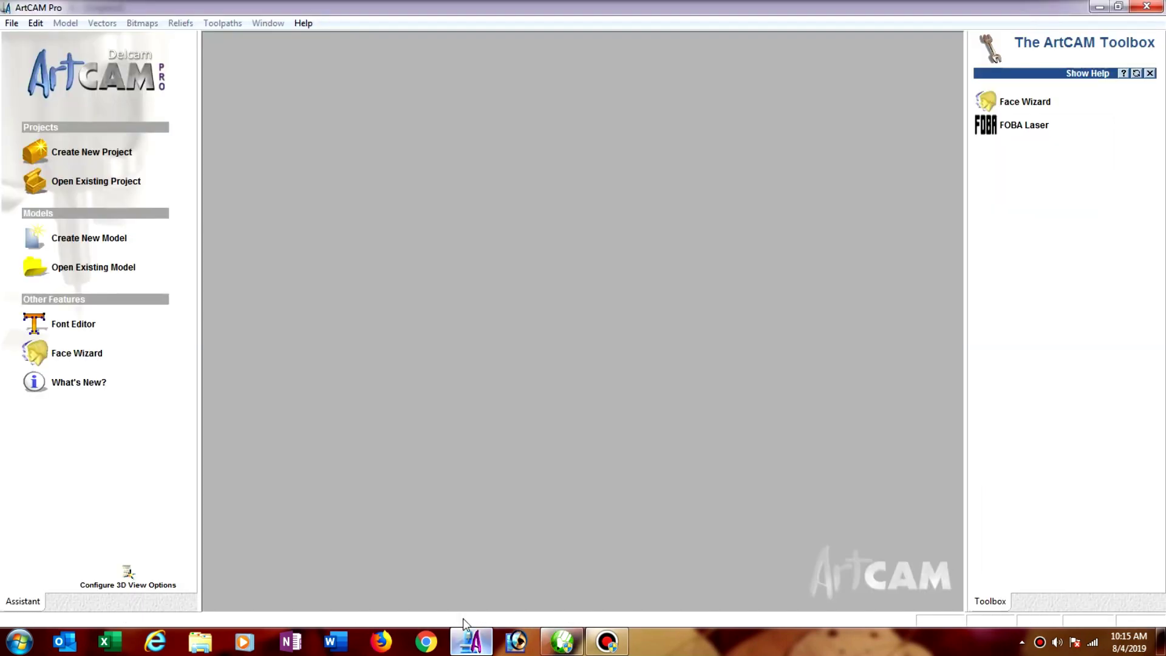
Create a 12 x 12 inch model in millimetres (304.8 mm) and tile its 2D and 3D views vertically.
left_click(101, 243)
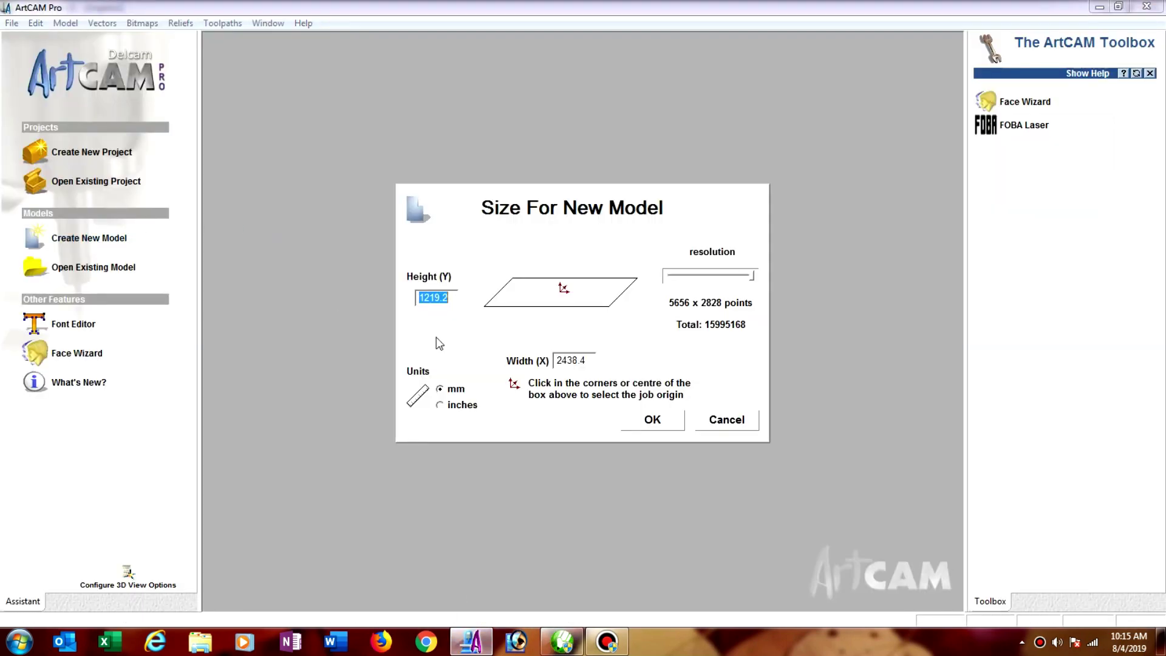
double_click(566, 363)
type("12")
double_click(426, 298)
type("12")
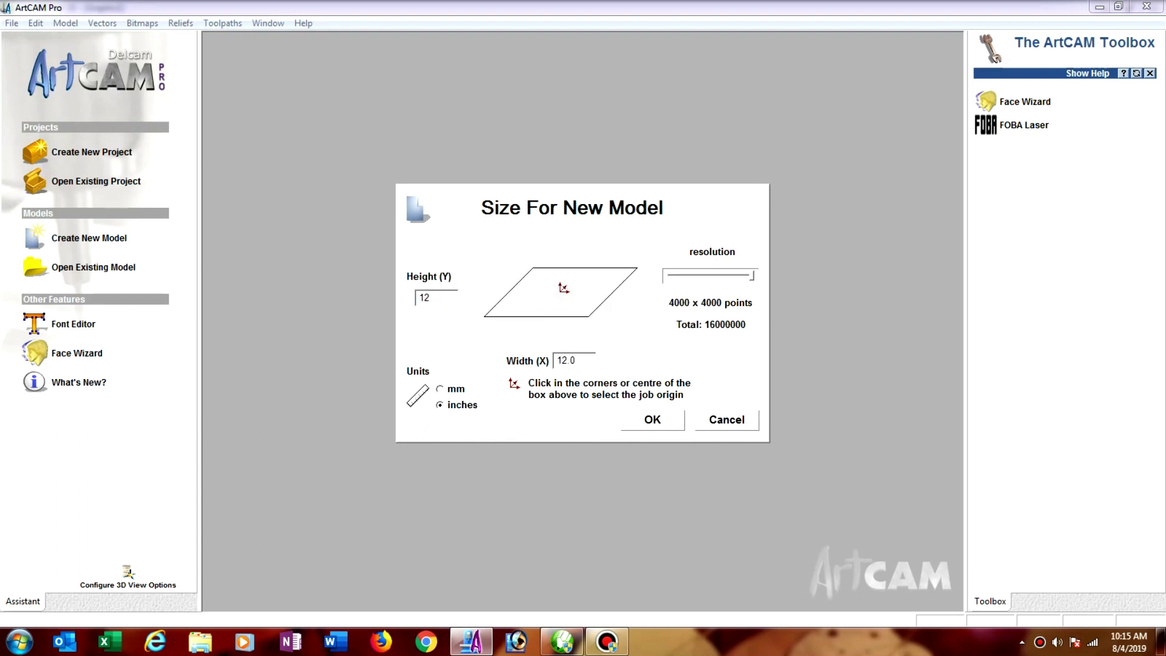
left_click(440, 389)
left_click(654, 421)
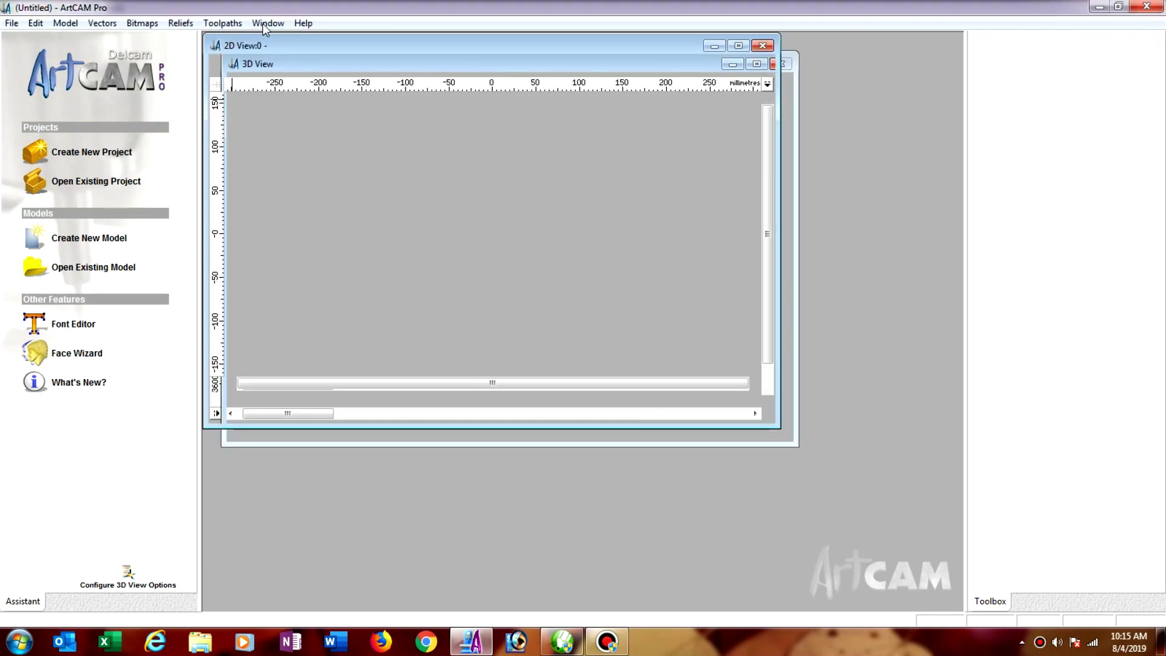
left_click(268, 23)
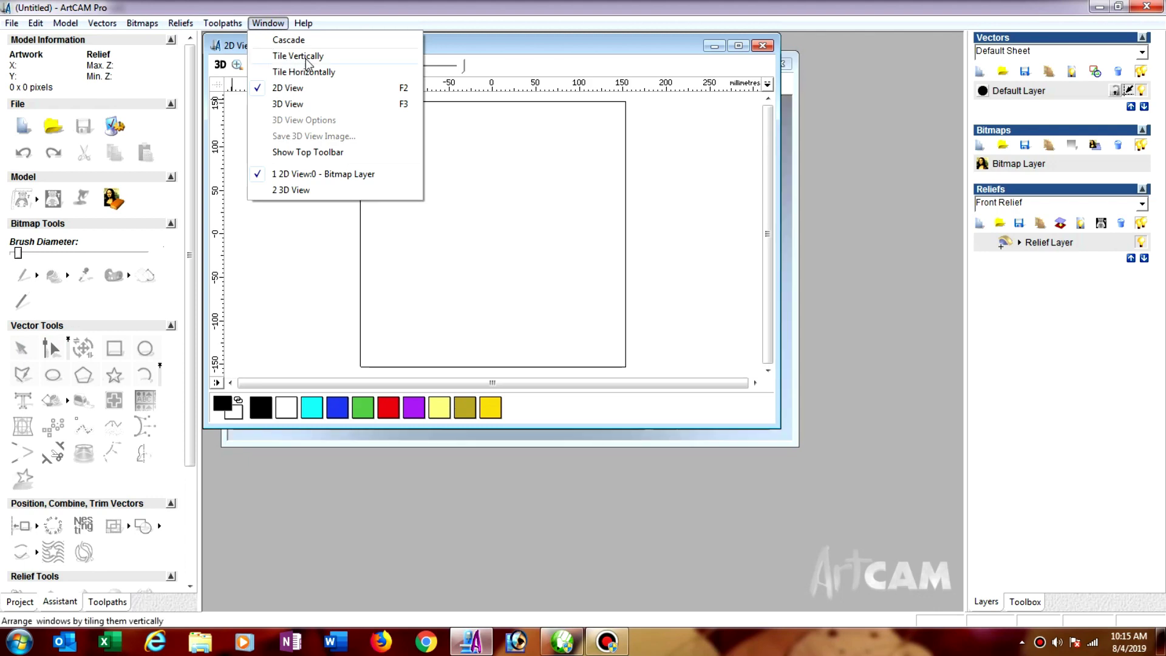
left_click(303, 57)
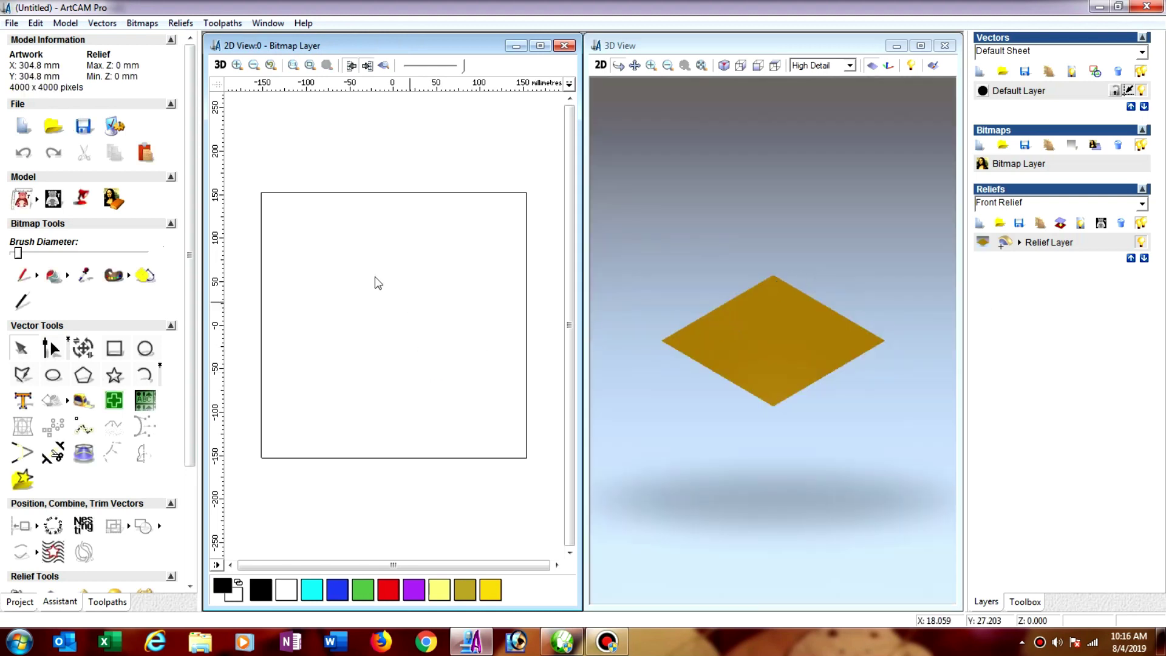
Import the 'pattern' EPS vectors, centred on the model.
left_click(102, 23)
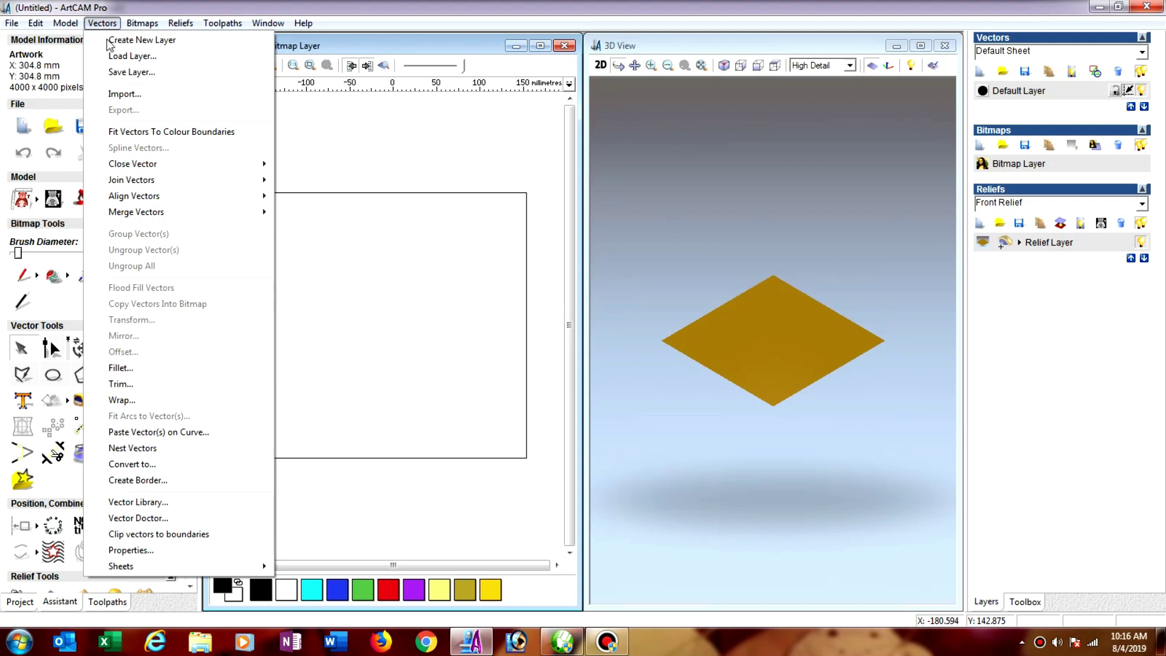
left_click(131, 95)
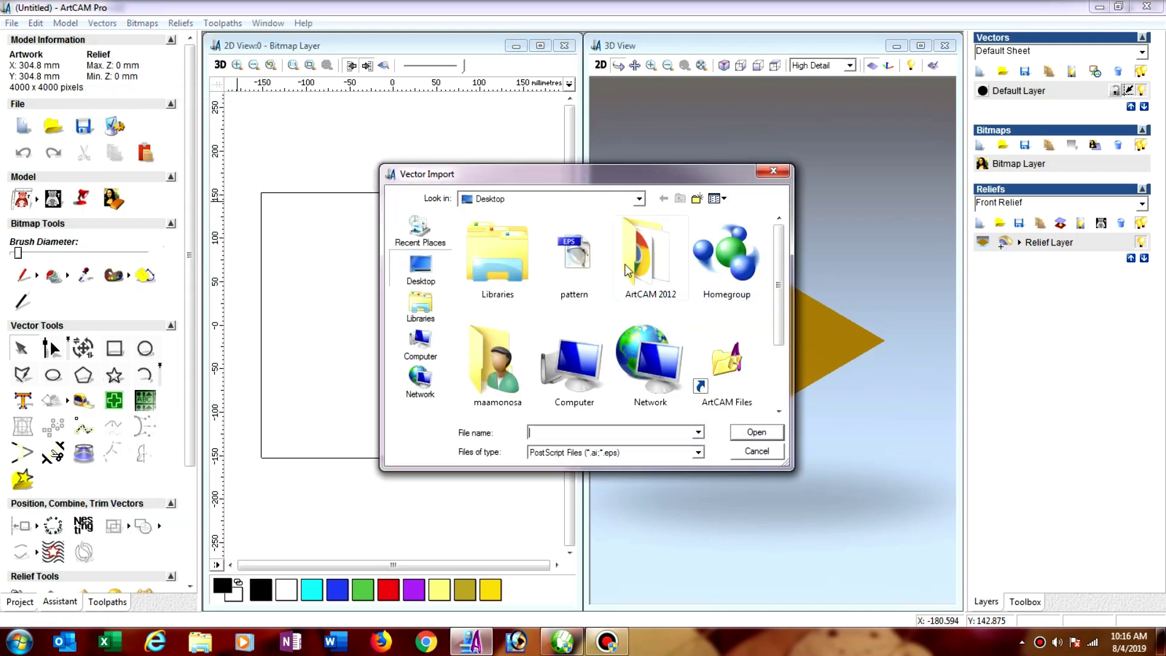
left_click(555, 256)
left_click(755, 433)
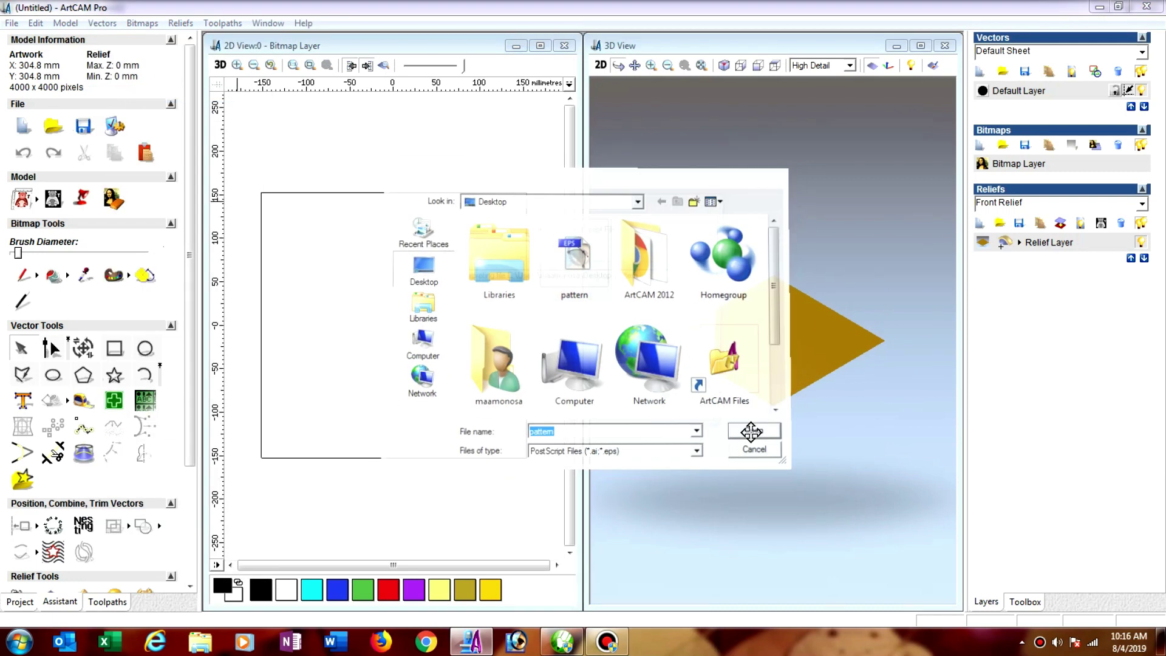
left_click(571, 362)
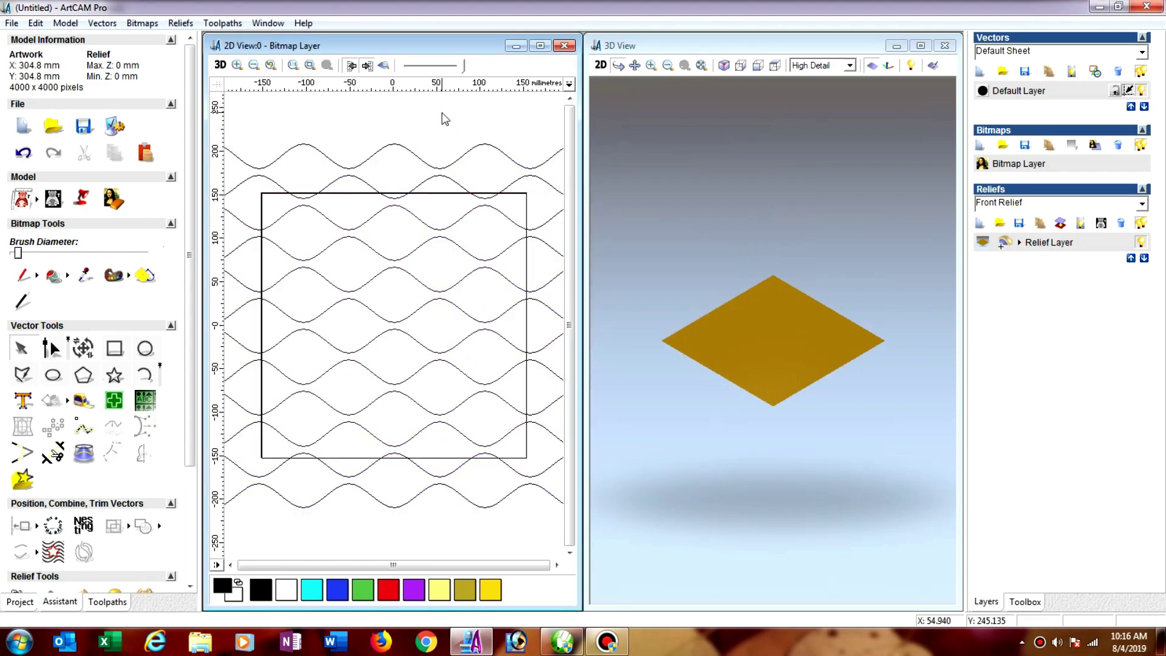
Select the imported vectors, apply Ungroup All, then deselect.
scroll(445, 119, "down", 1)
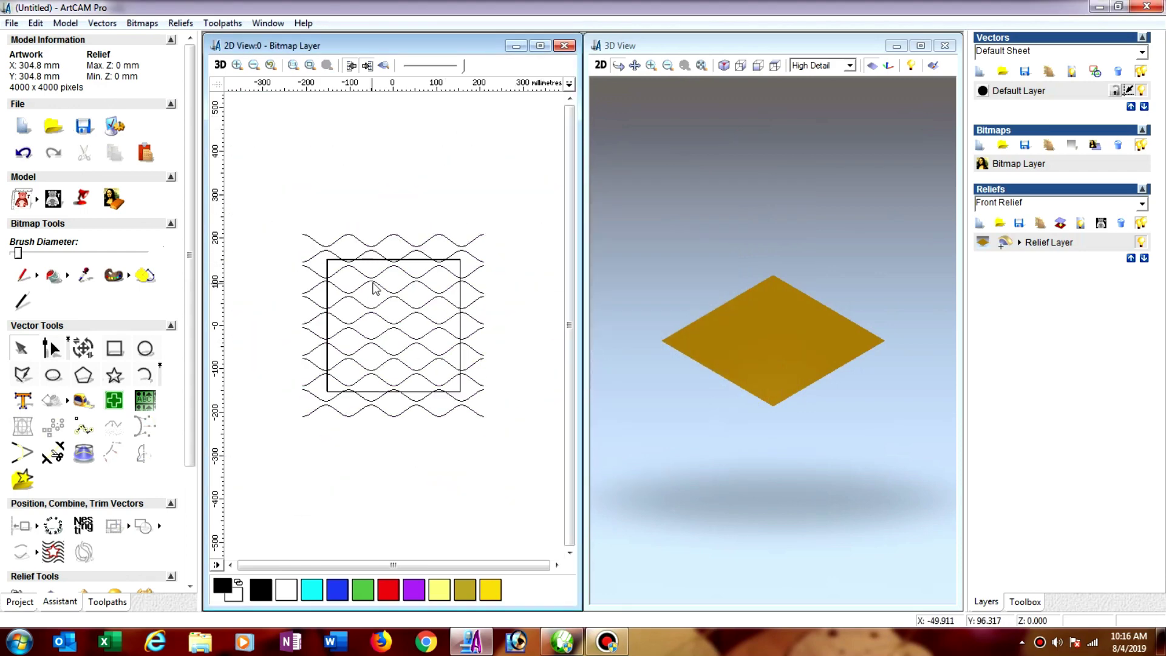
scroll(374, 288, "up", 2)
scroll(401, 166, "down", 1)
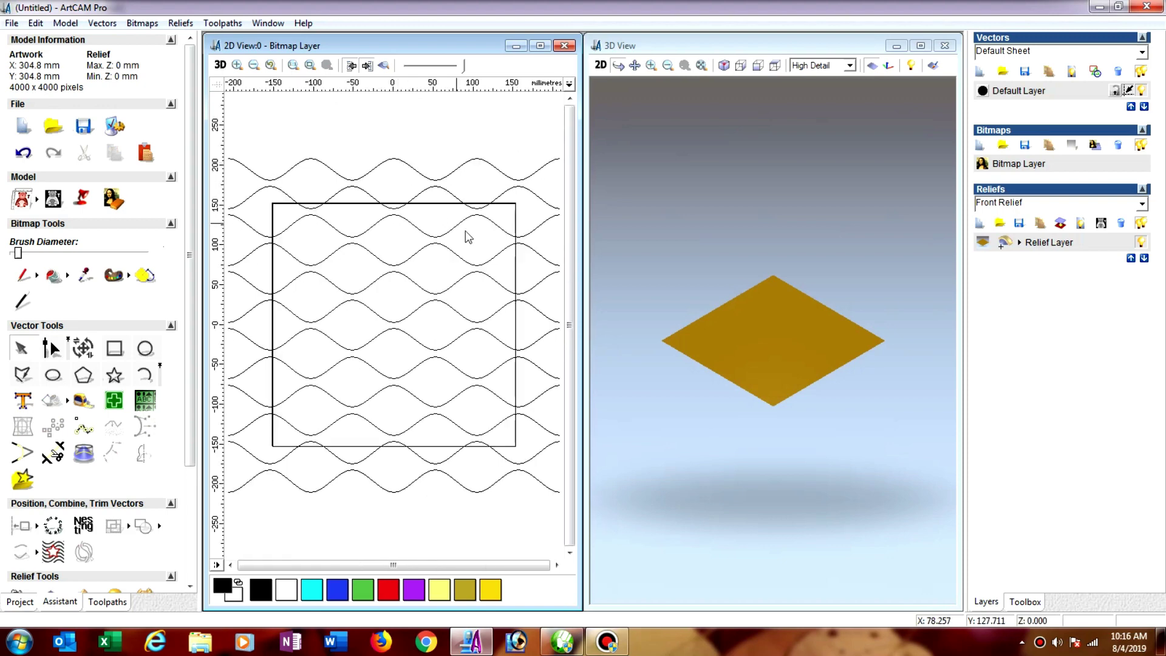
left_click(517, 281)
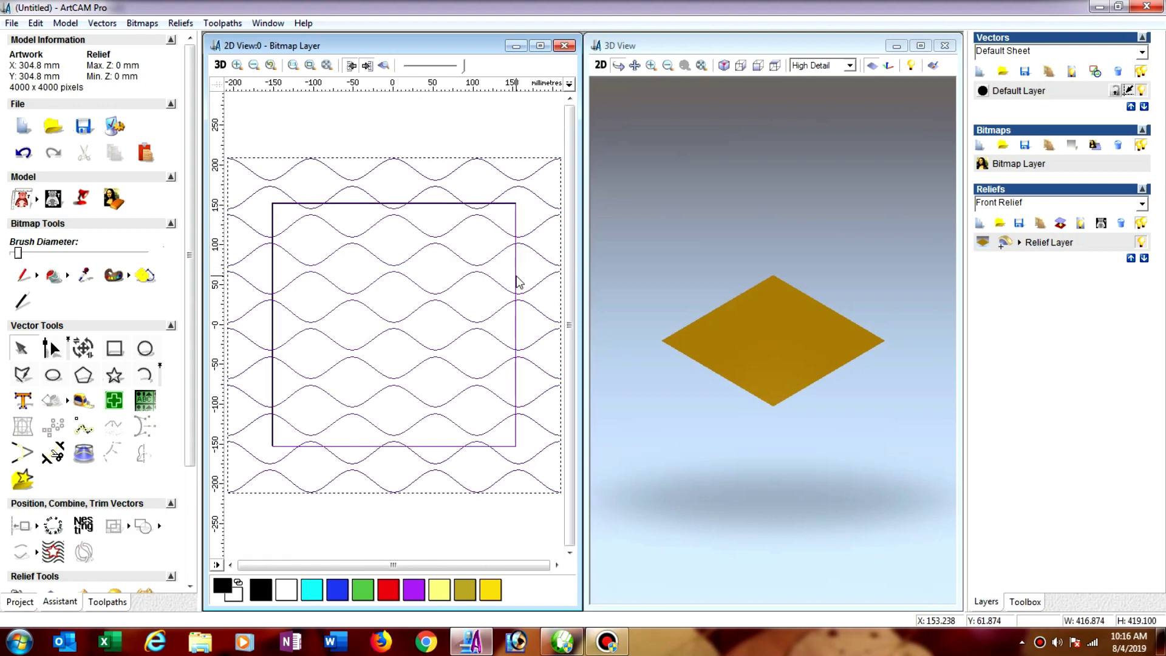
right_click(519, 283)
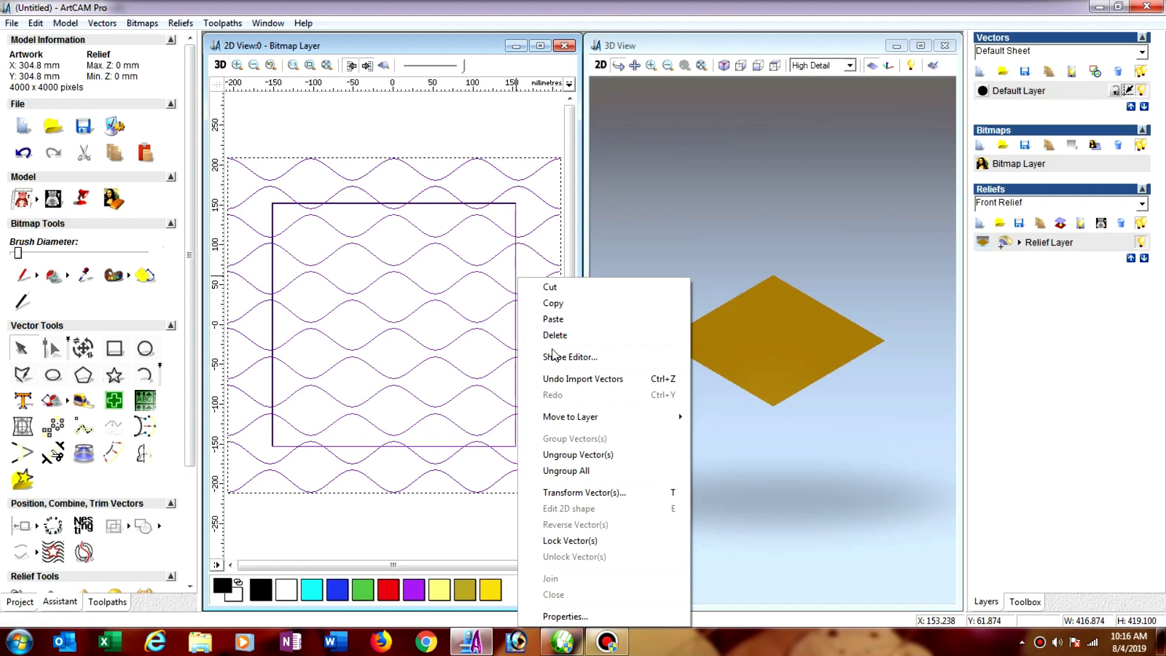
left_click(559, 471)
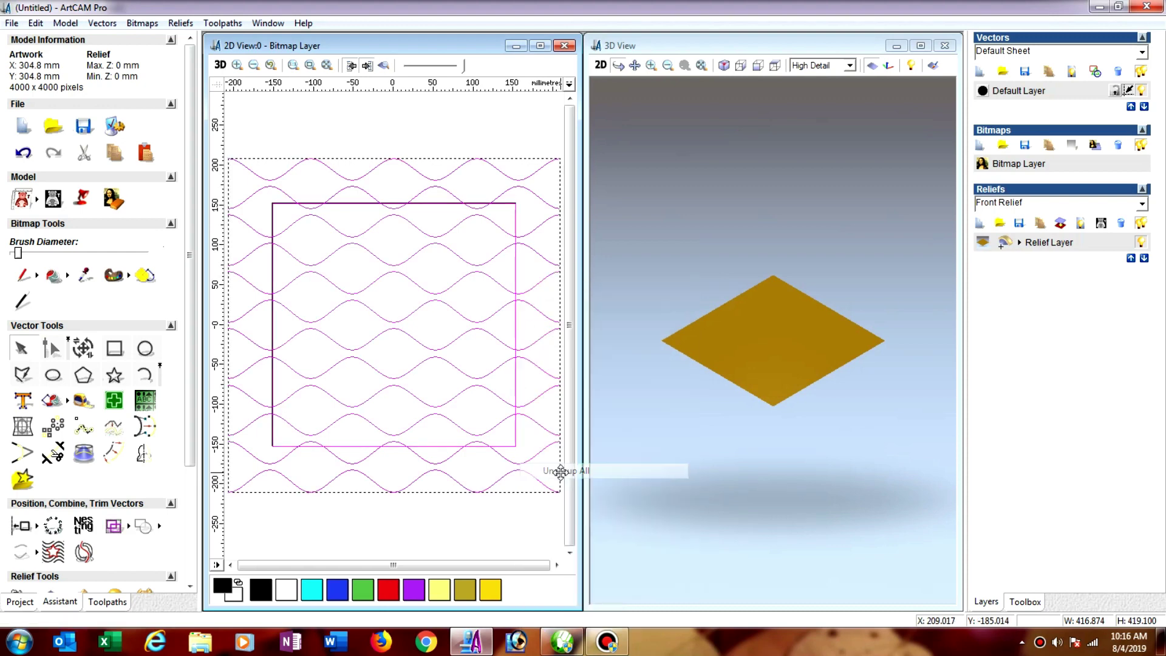
left_click(498, 115)
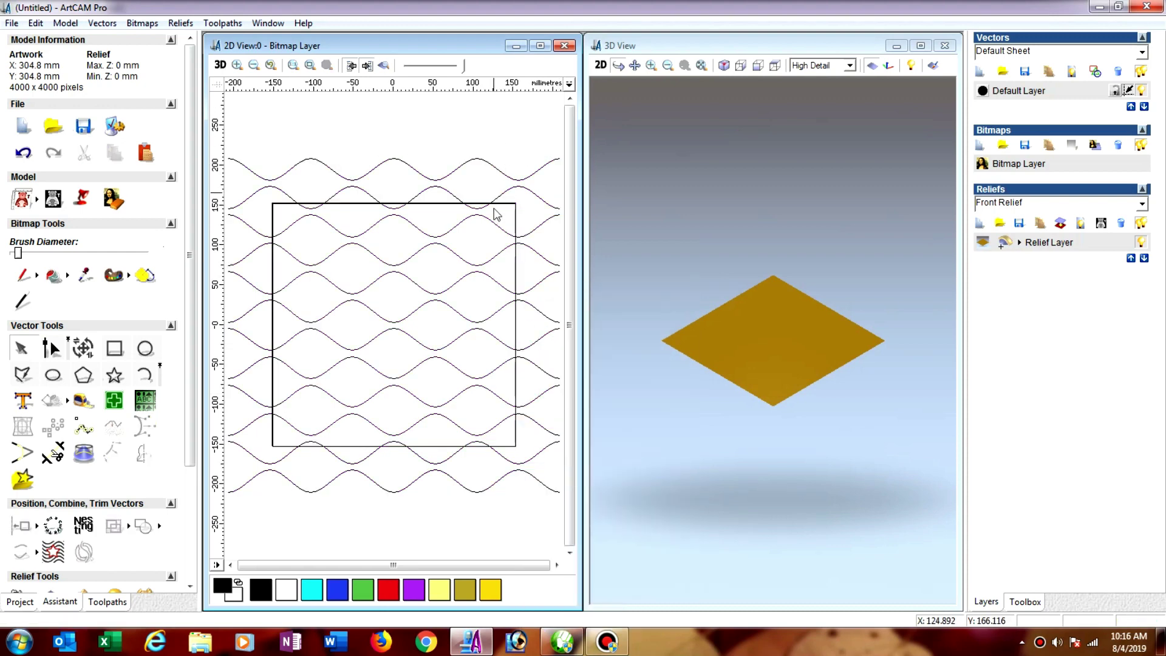
Raise the square as a flat shape with an 18 mm Start Height in the Shape Editor.
left_click(517, 279)
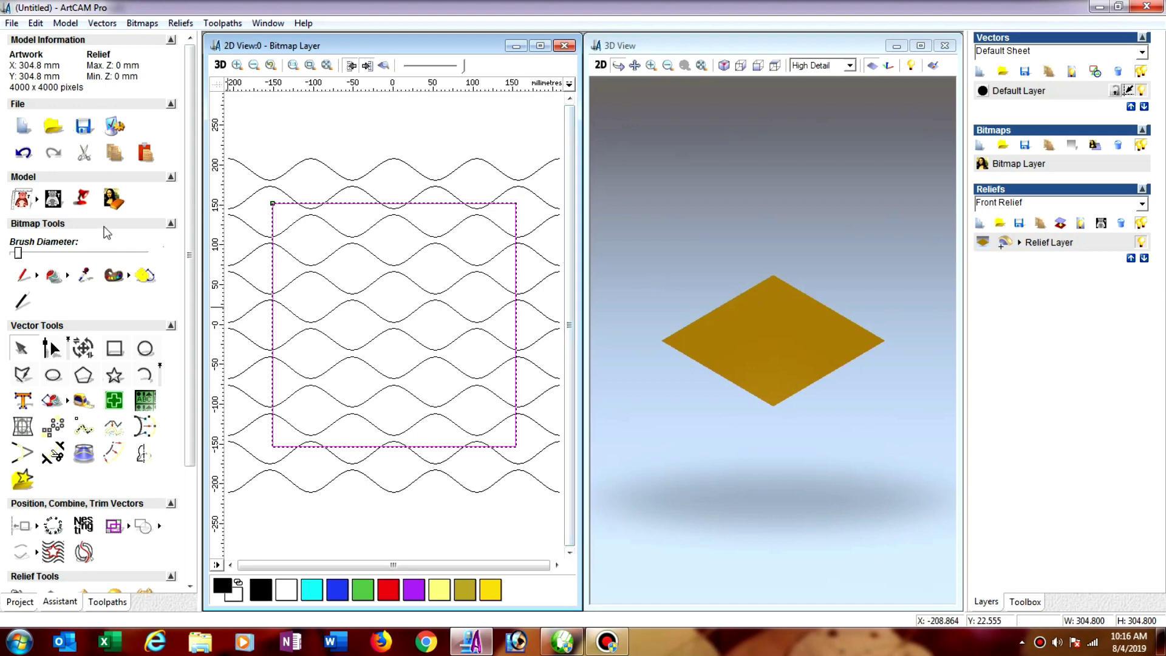
left_click(68, 24)
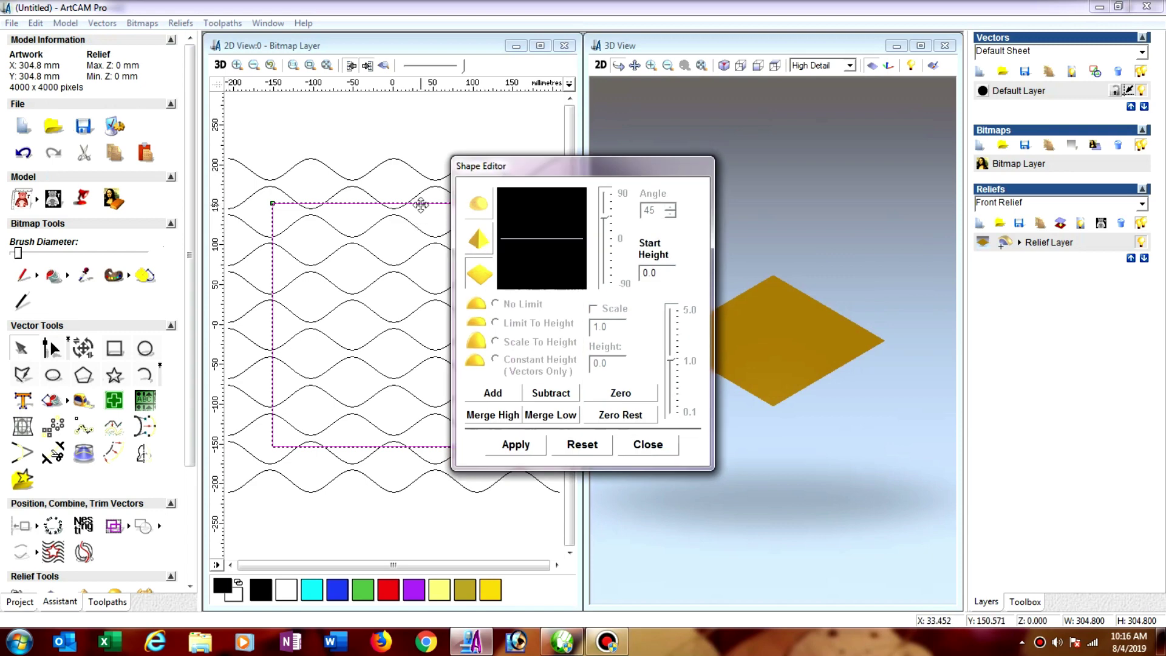
right_click(448, 197)
left_click(460, 288)
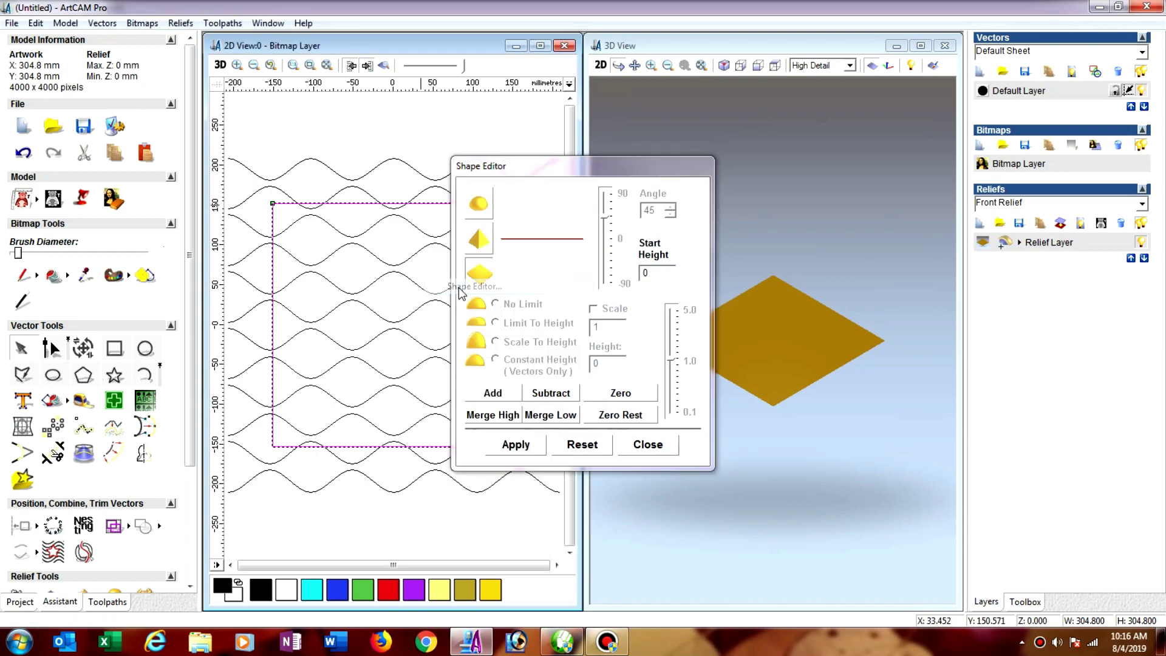
left_click(656, 274)
type("18")
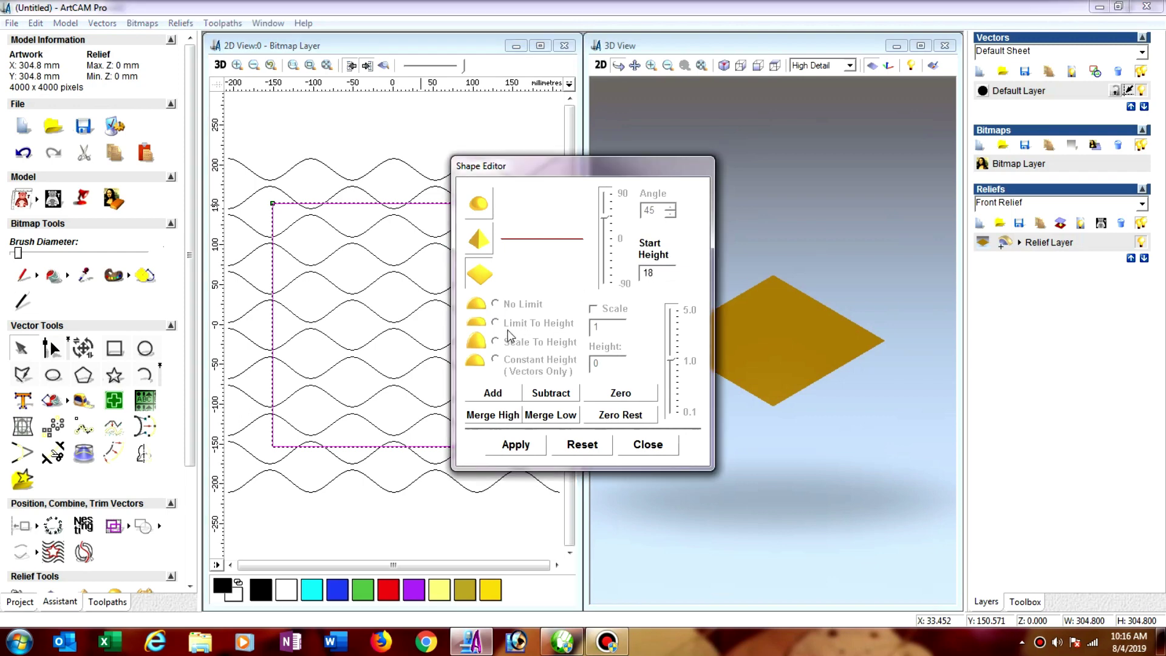
left_click(493, 398)
left_click(648, 445)
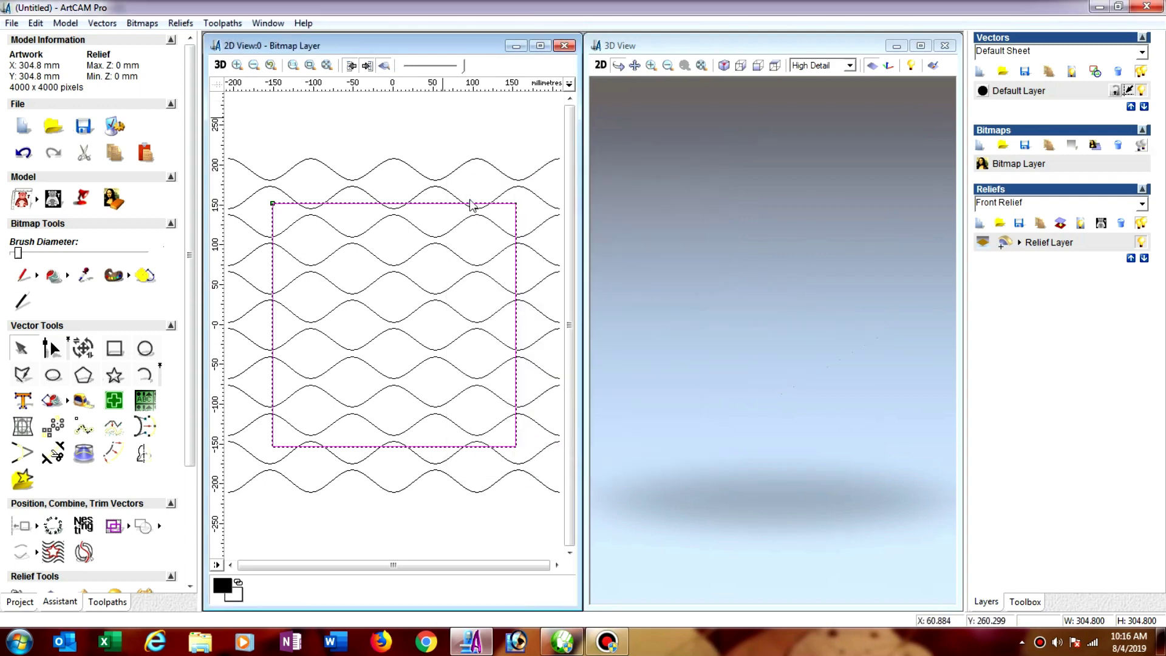
Tilt and zoom the 3D view to inspect the raised square plate.
left_click_drag(826, 288, 780, 421)
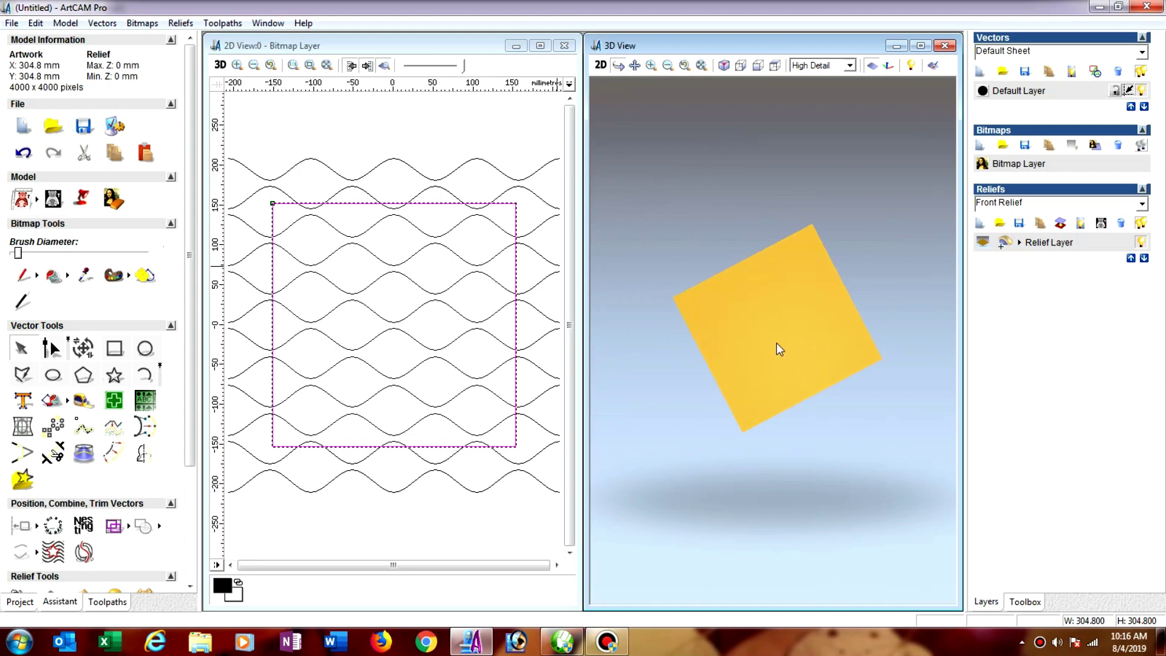
right_click_drag(780, 421, 787, 312)
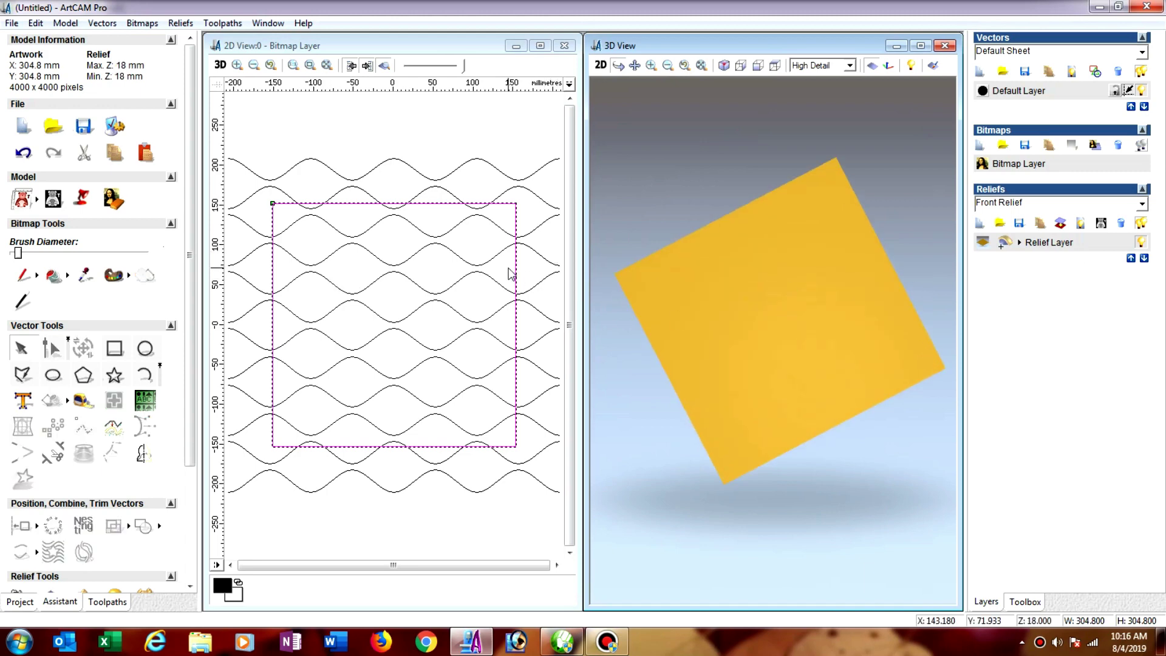
left_click(510, 273)
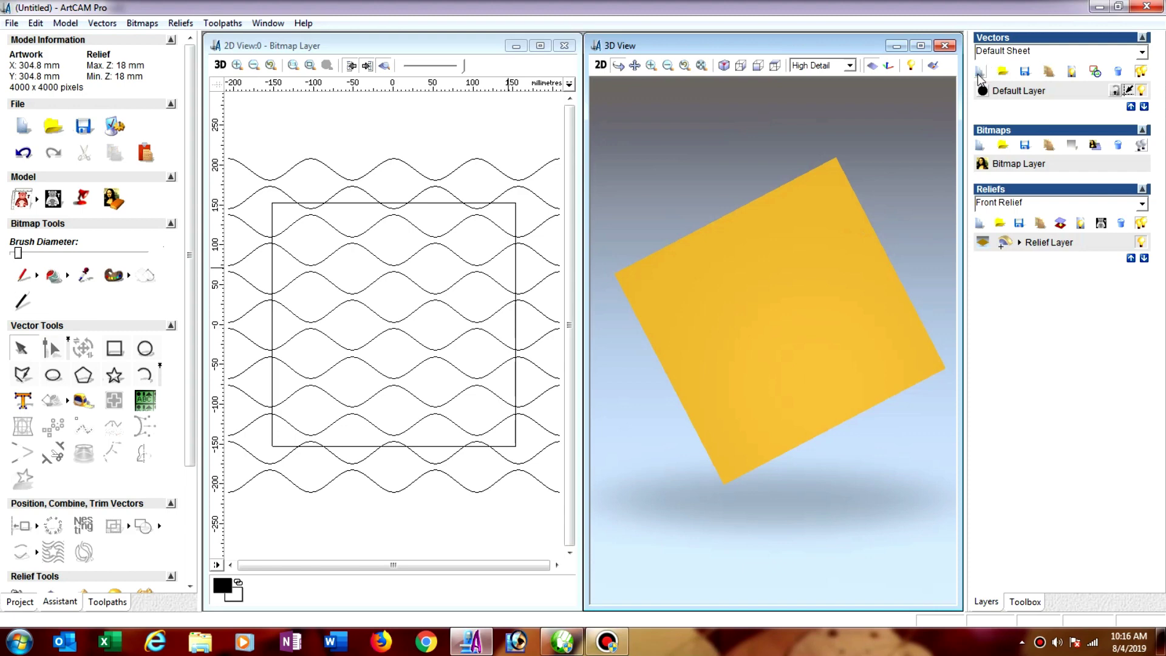
Add a new empty vector layer and hide it.
left_click(979, 73)
key("ctrl+a")
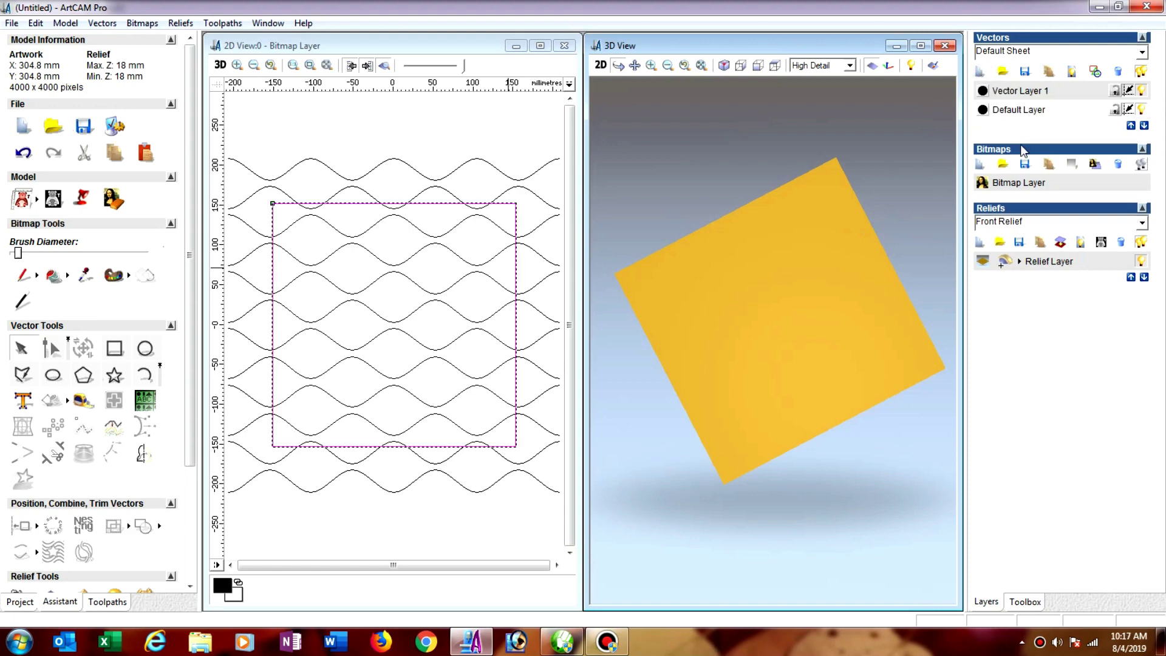
left_click(1143, 91)
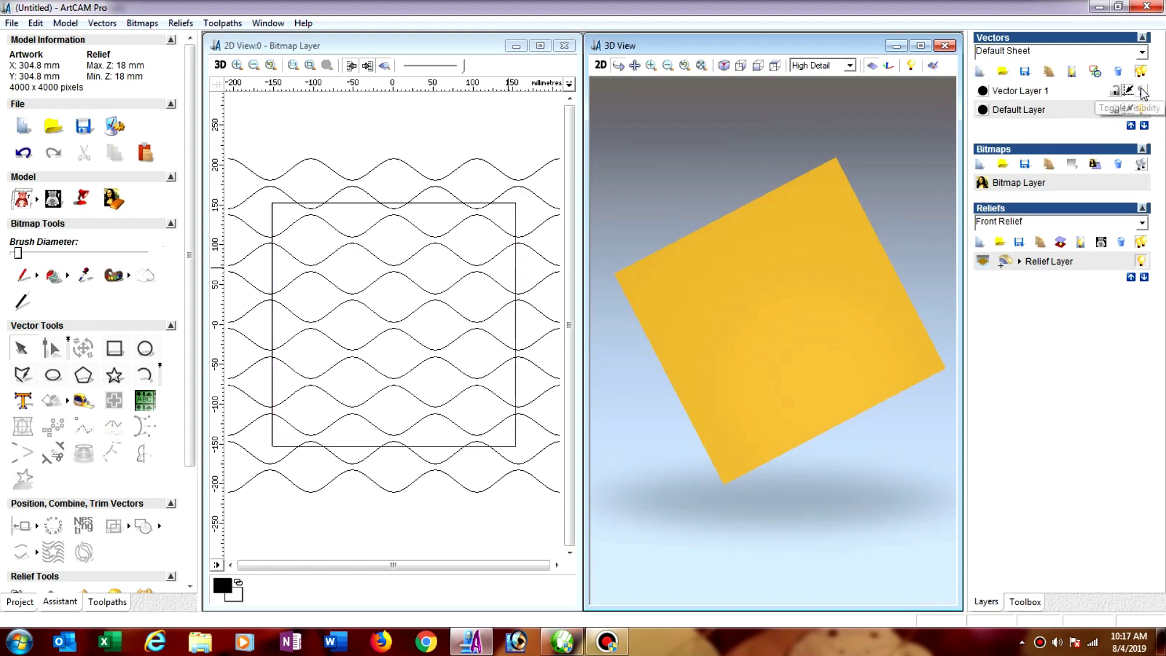
left_click(418, 134)
scroll(413, 182, "down", 2)
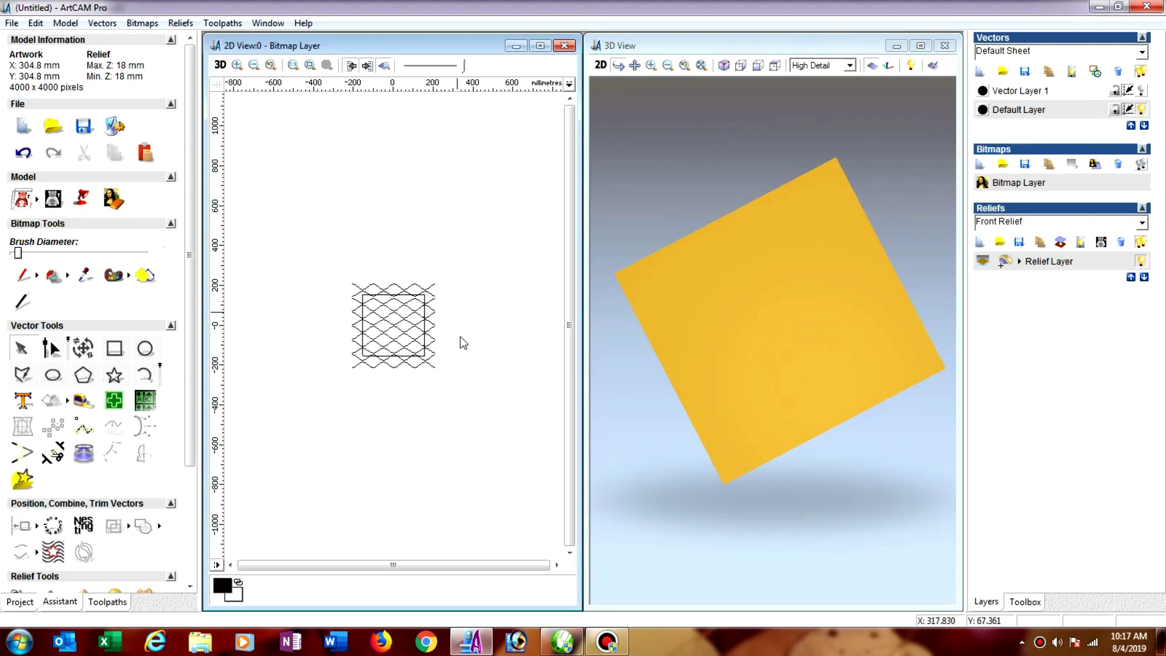
scroll(456, 316, "up", 1)
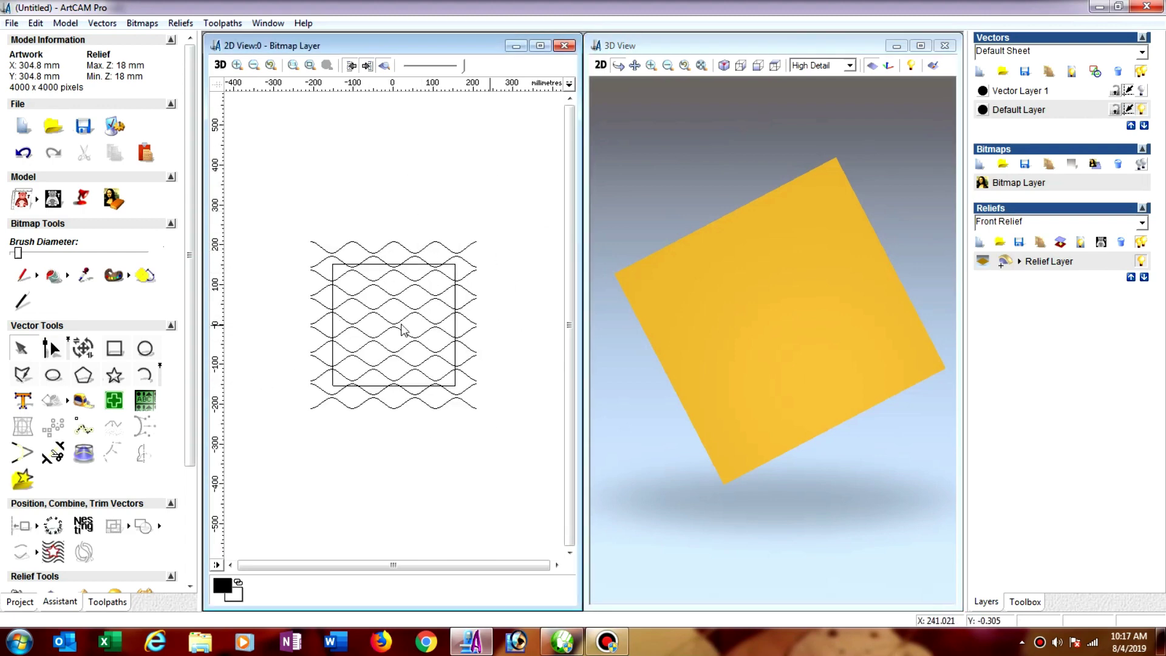
Duplicate Default Layer, hide the original, and select the top wave line.
left_click(1051, 72)
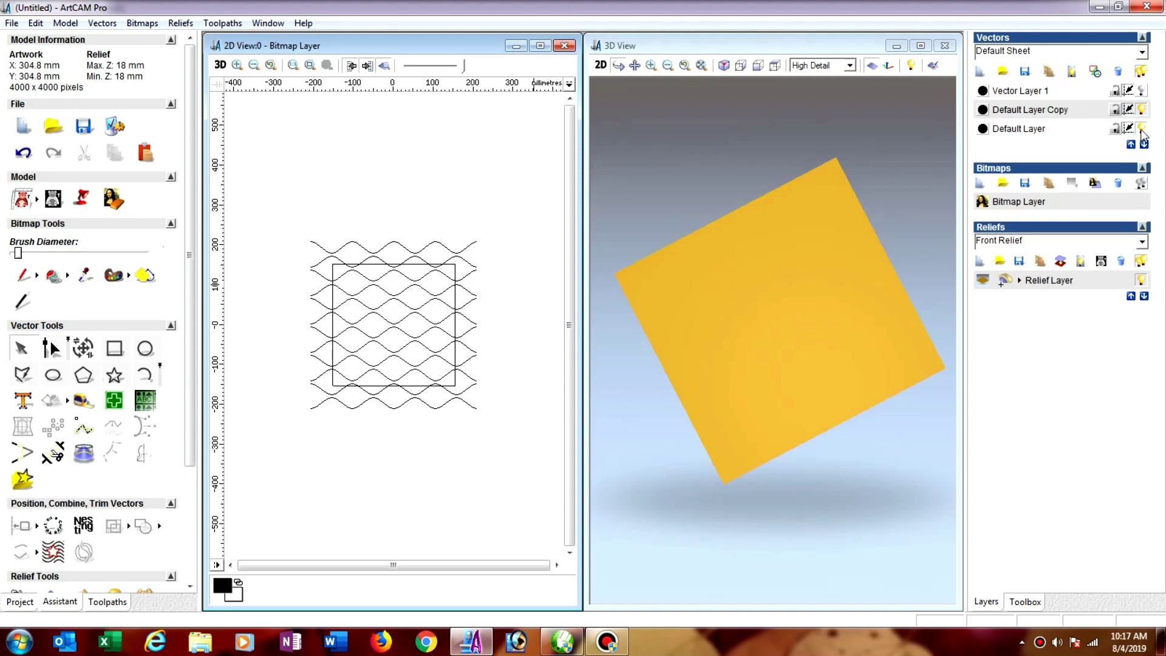
left_click(1142, 129)
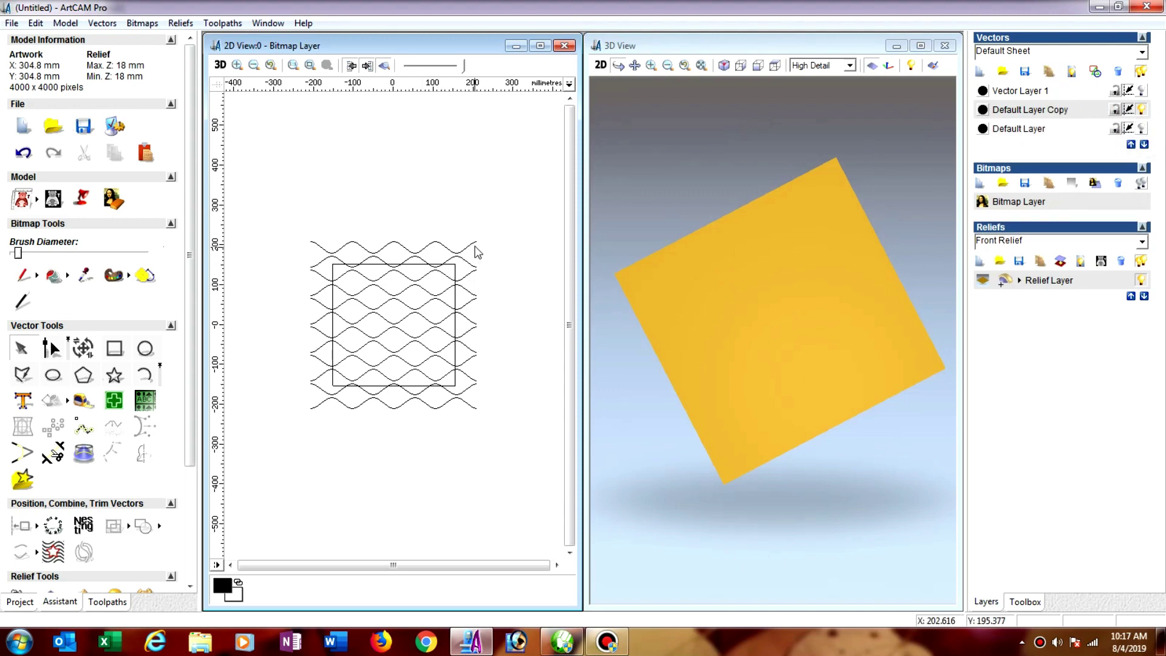
scroll(462, 261, "up", 3)
left_click(447, 126)
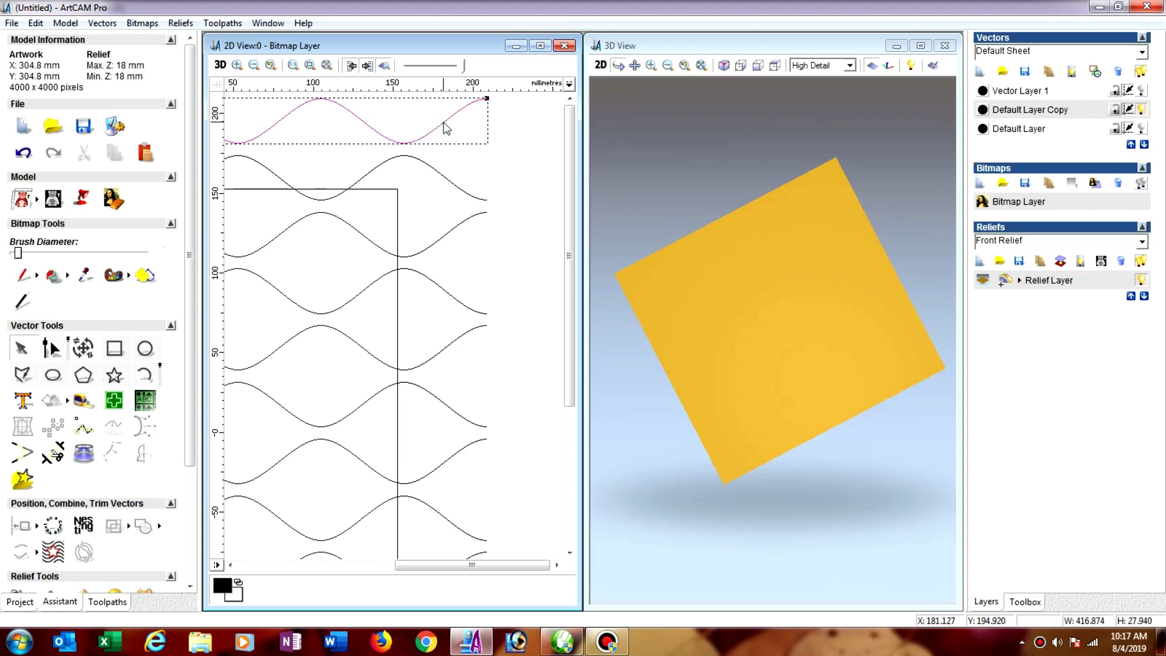
Join and close the top two wave pairs into rounded closed loops.
left_click(459, 192, "shift")
right_click(456, 182)
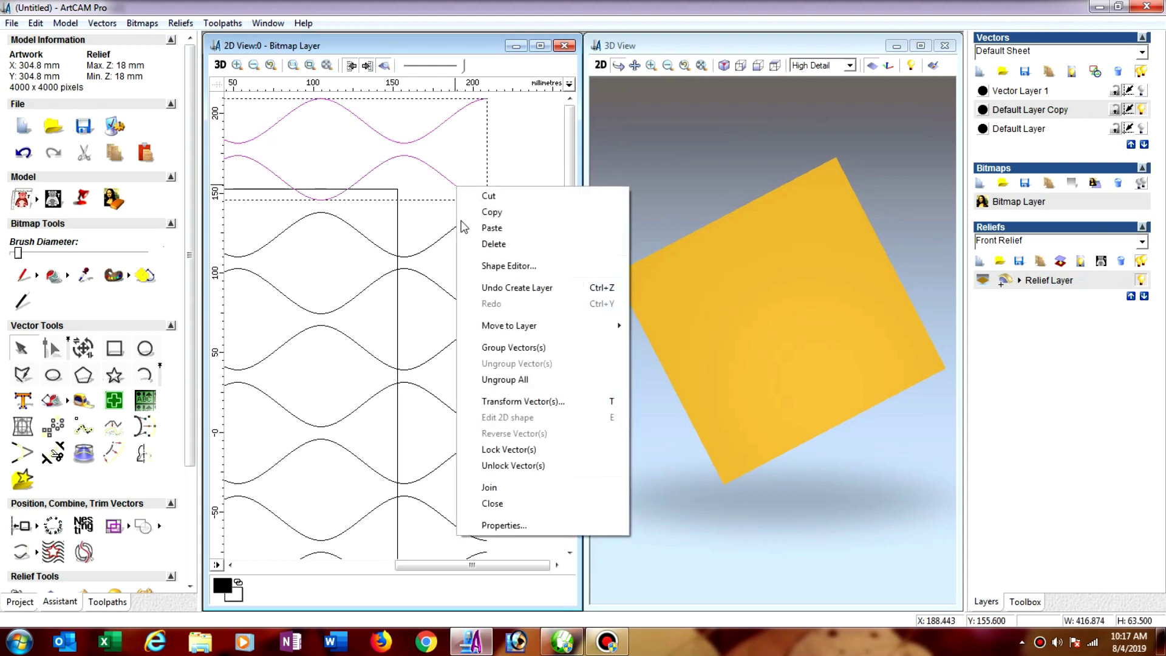
left_click(506, 486)
right_click(443, 178)
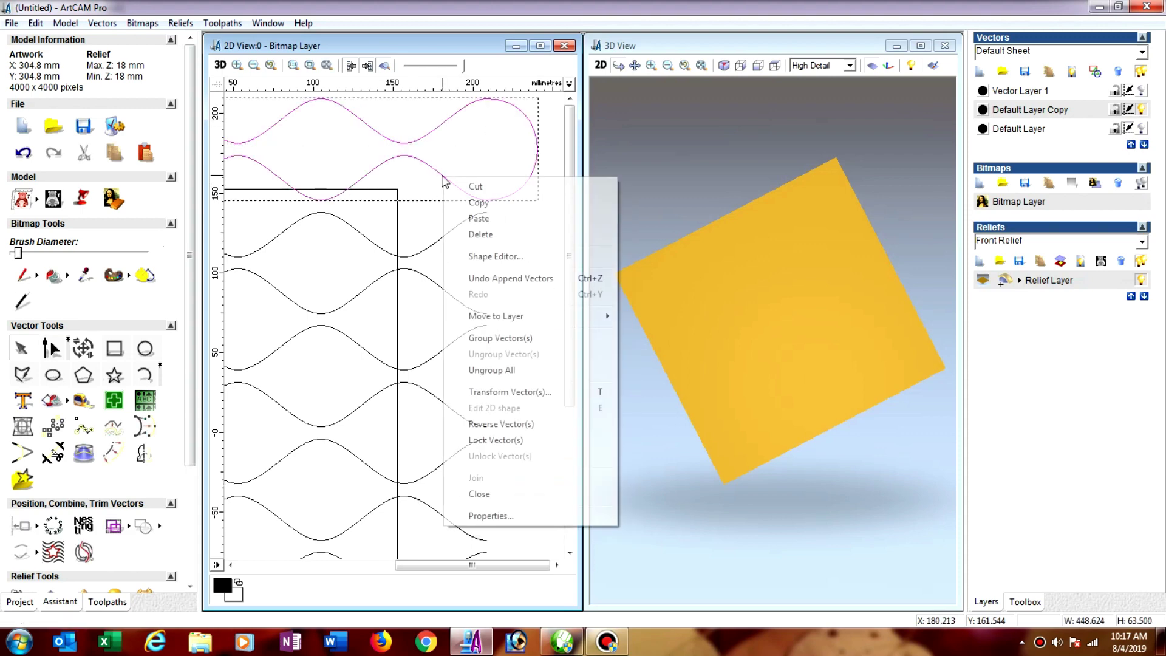
left_click(498, 494)
left_click(448, 235)
left_click(458, 304, "shift")
right_click(460, 301)
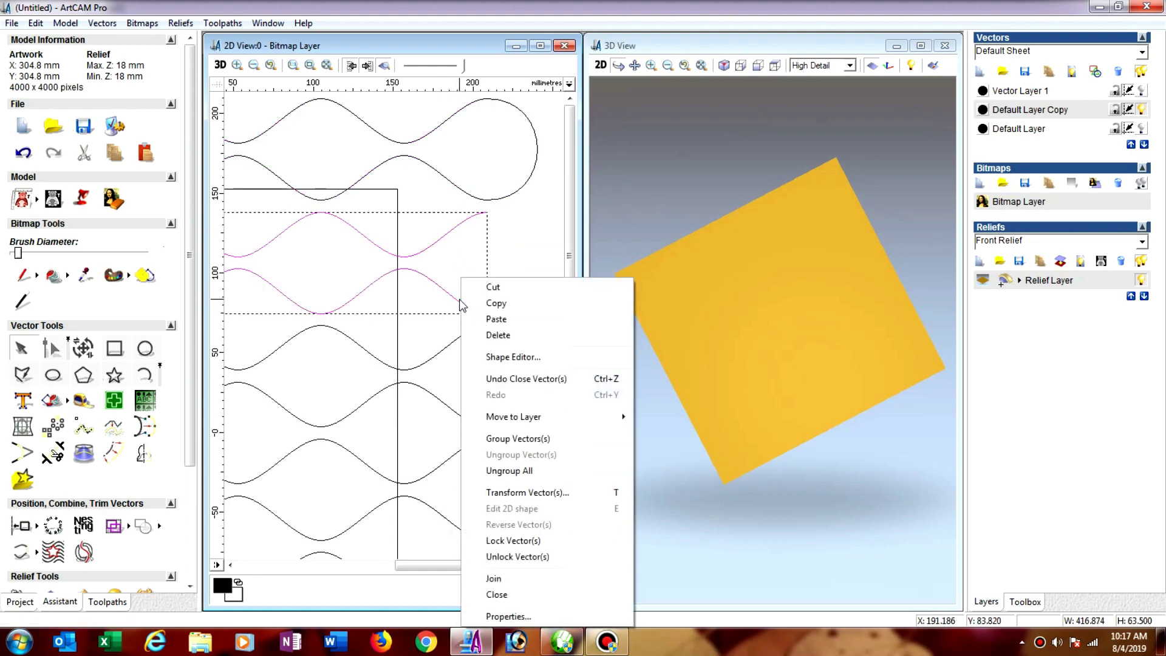
left_click(495, 580)
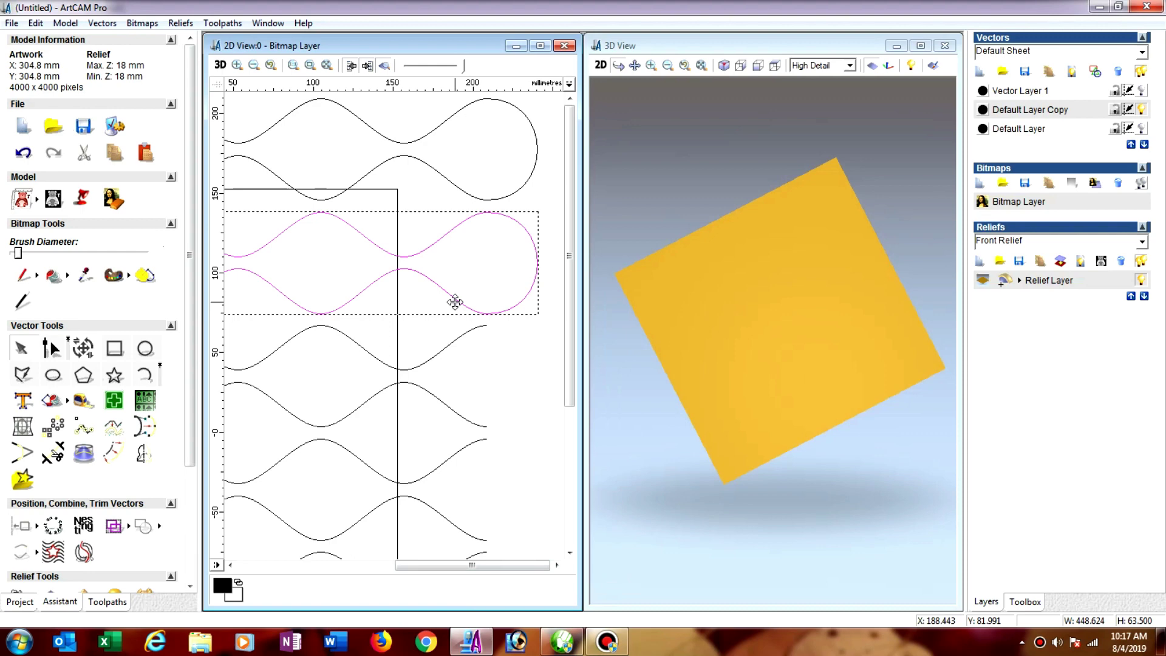
right_click(456, 278)
left_click(503, 594)
Join and close the third and fourth wave pairs into closed loops.
left_click(468, 335)
left_click(474, 425, "shift")
right_click(473, 426)
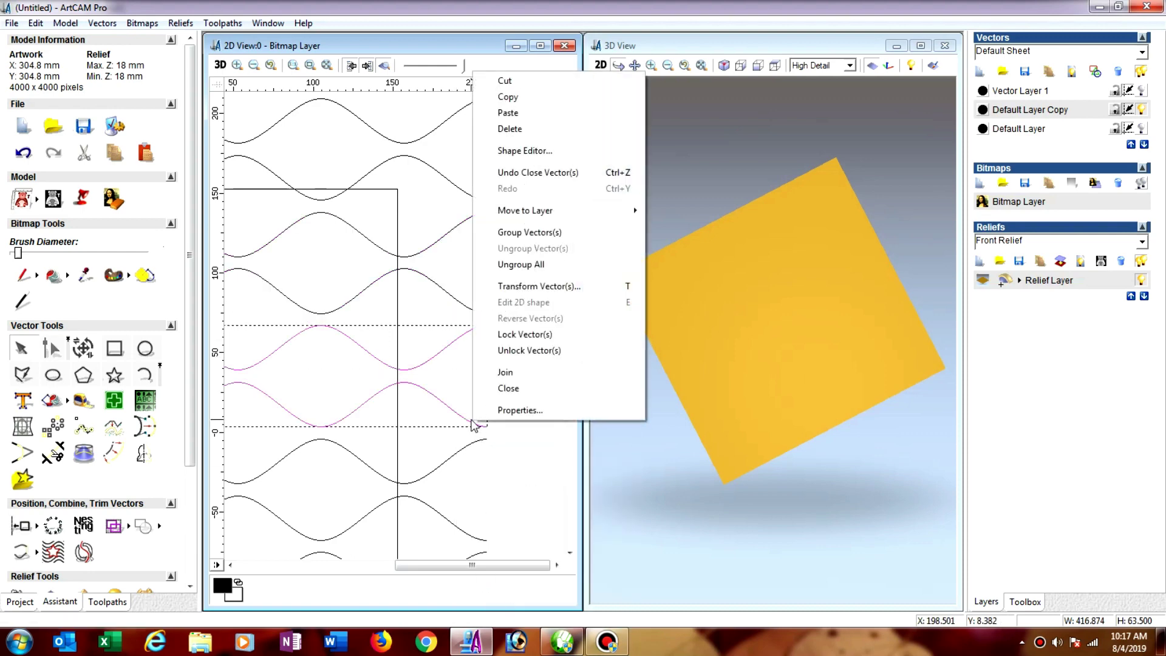
left_click(504, 373)
right_click(450, 404)
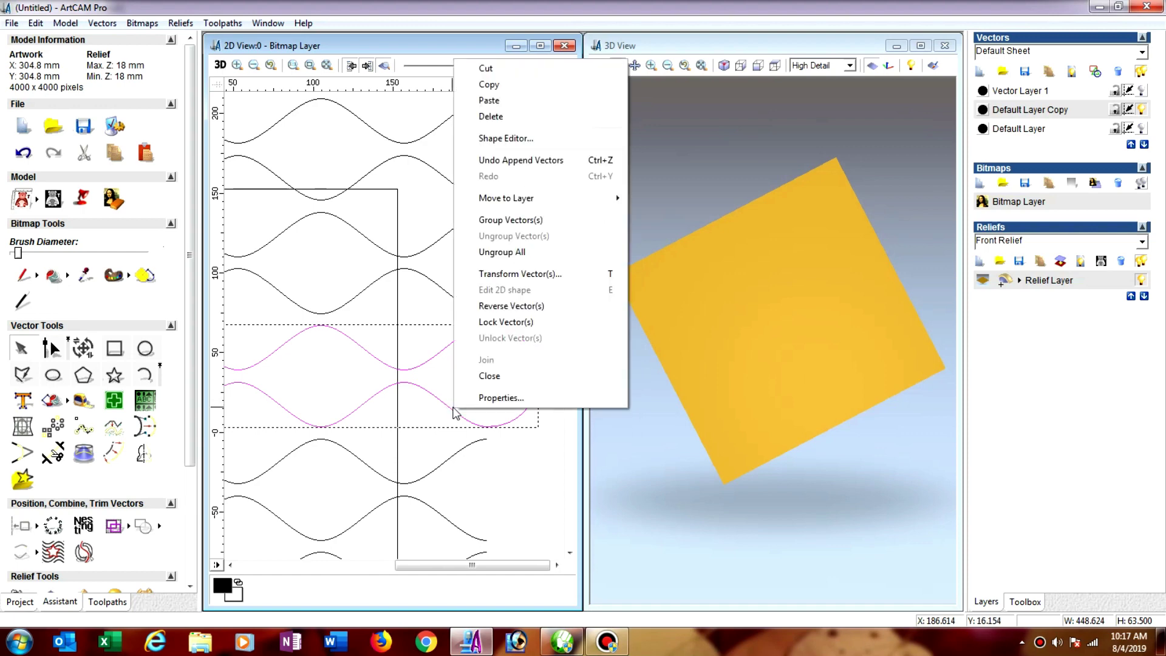
left_click(487, 373)
left_click(469, 450)
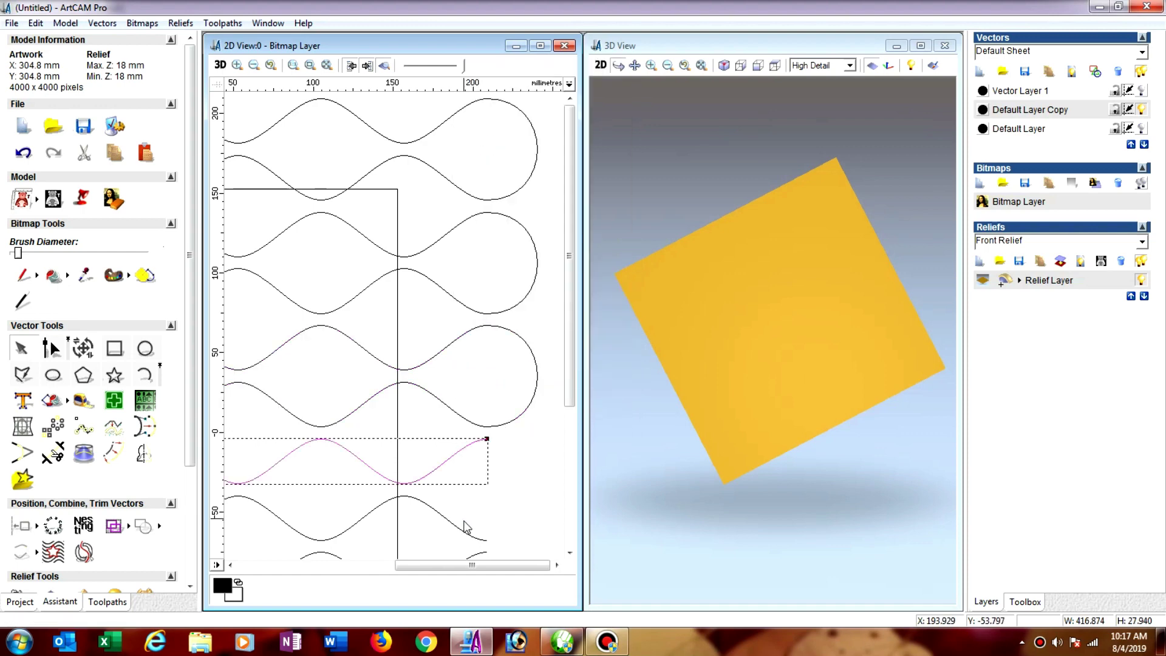
left_click(464, 533, "shift")
right_click(465, 535)
left_click(493, 488)
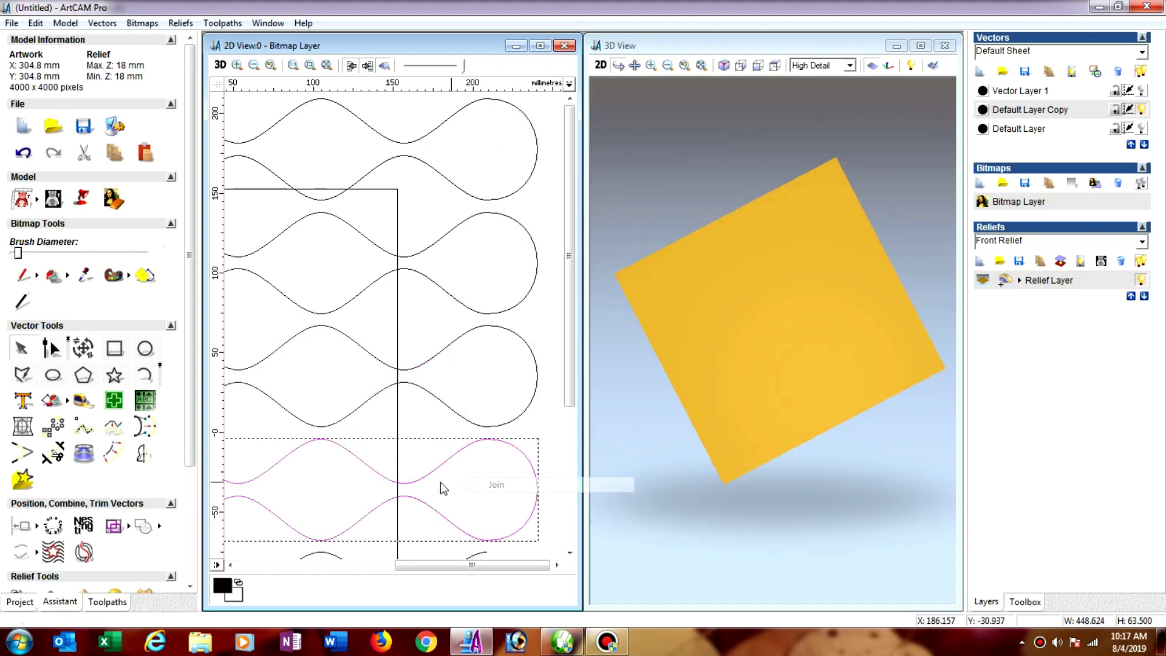
right_click(435, 469)
left_click(494, 441)
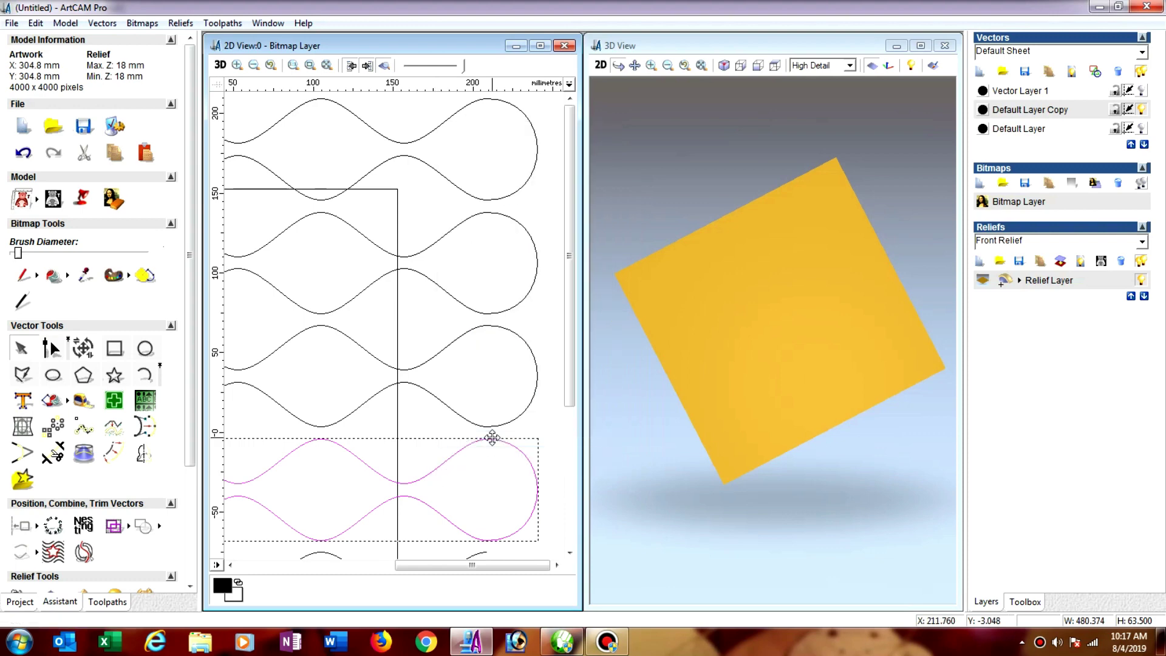
Join and close the fifth wave pair, then select the bottom wave.
left_click_drag(570, 372, 571, 467)
left_click(462, 418)
left_click(464, 493, "shift")
right_click(461, 498)
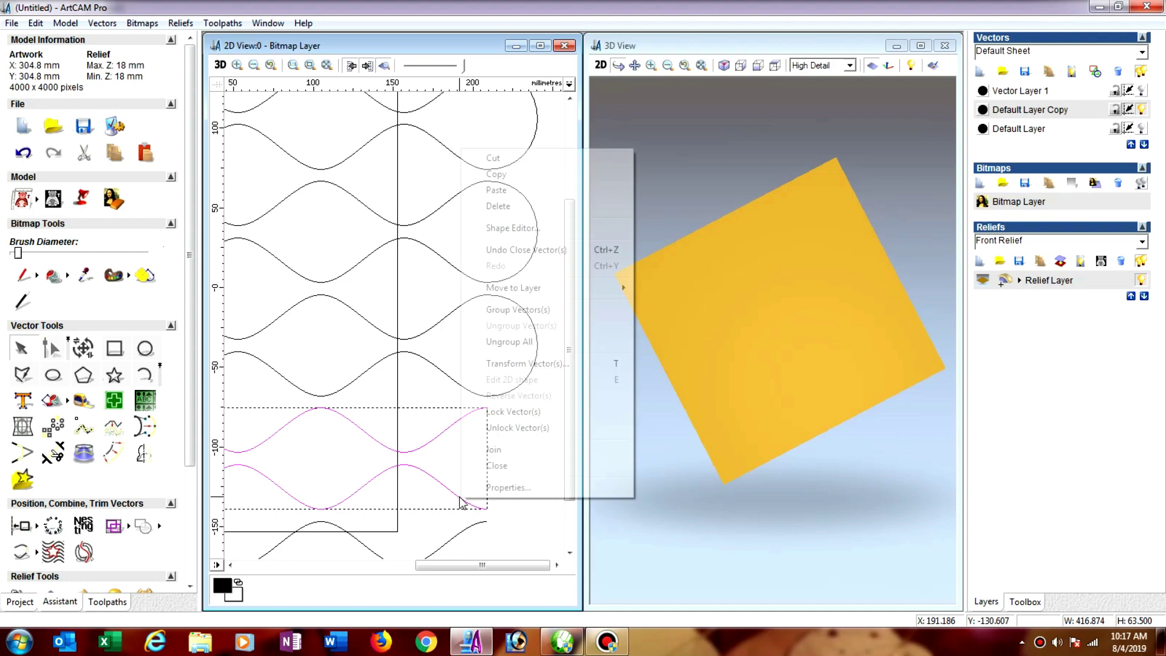
left_click(511, 453)
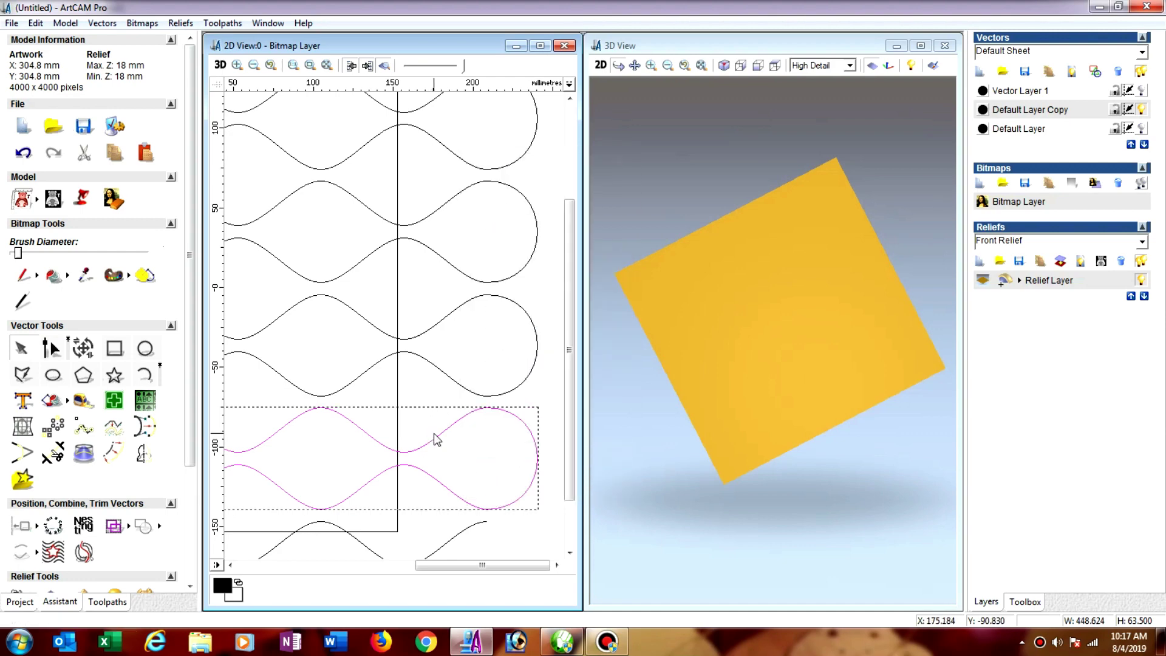
right_click(437, 440)
left_click(471, 408)
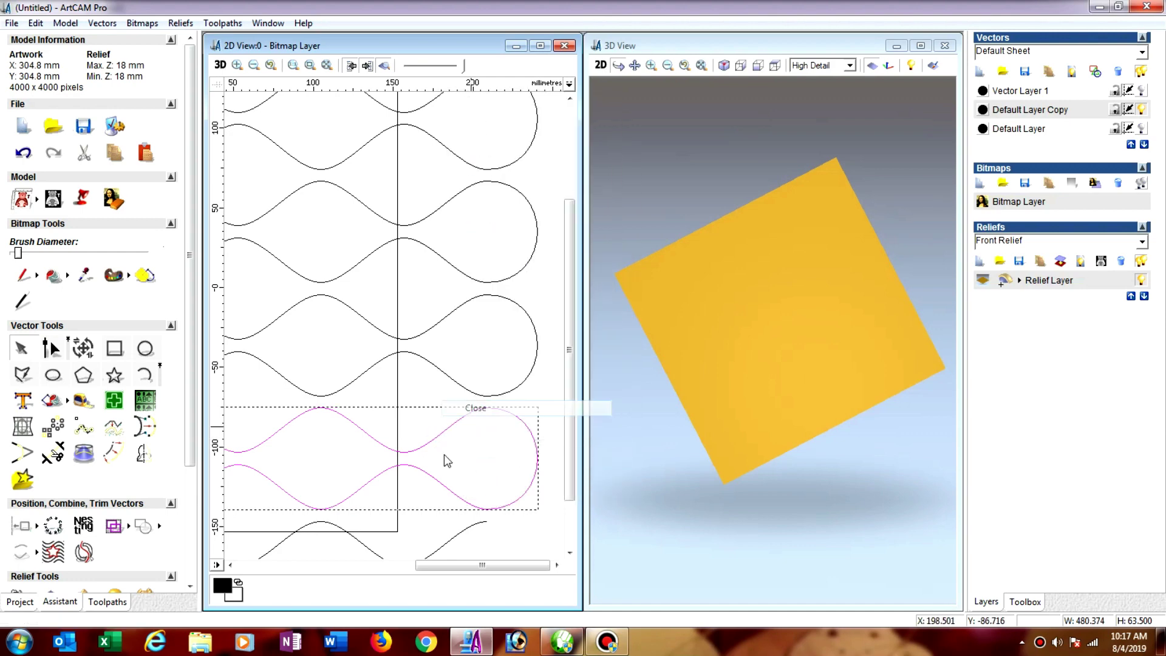
left_click(470, 398)
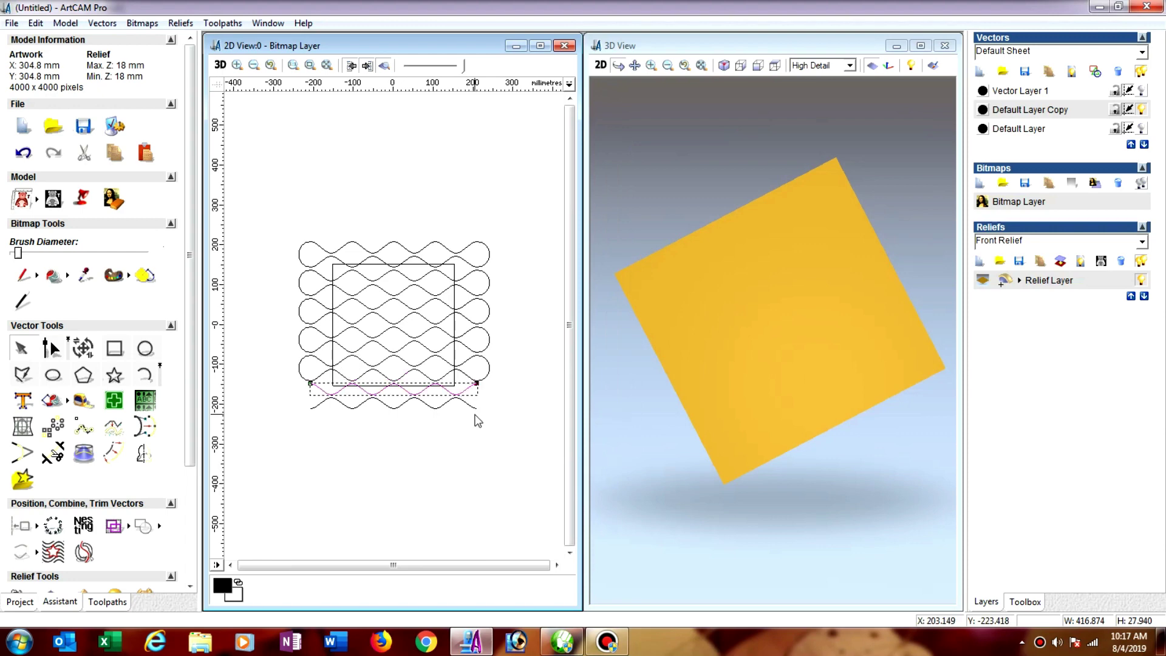
right_click(477, 415)
Close the bottom wave into a closed shape.
left_click(514, 378)
right_click(468, 390)
left_click(503, 359)
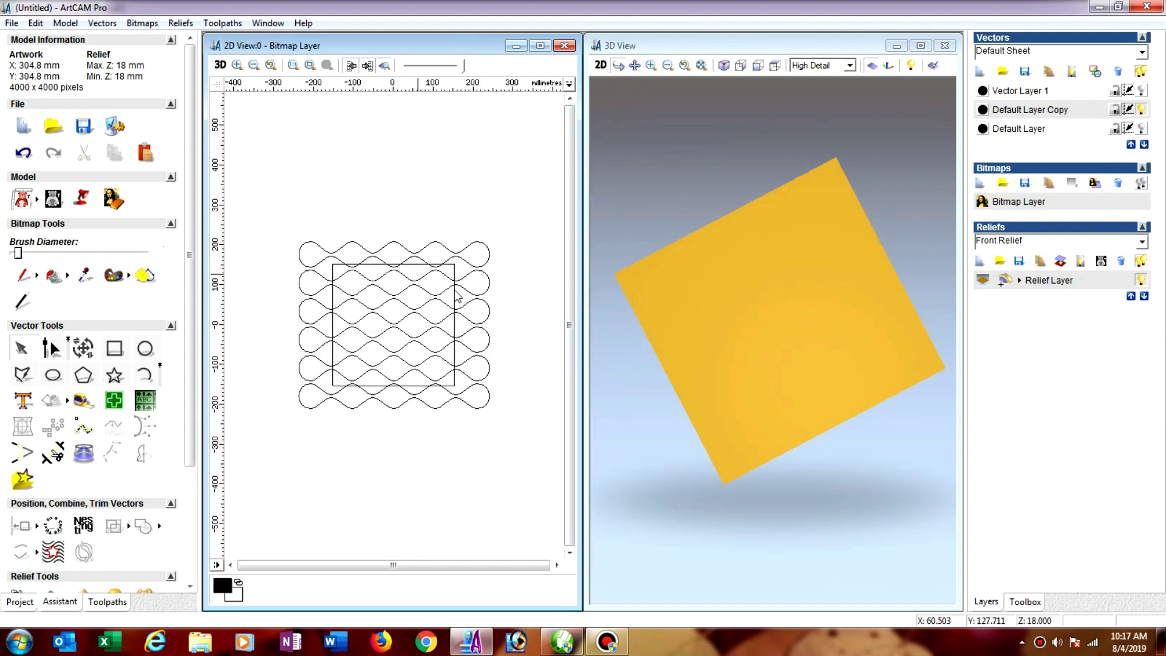
Show Default Layer and hide Default Layer Copy so the plain waves reappear.
left_click(1141, 128)
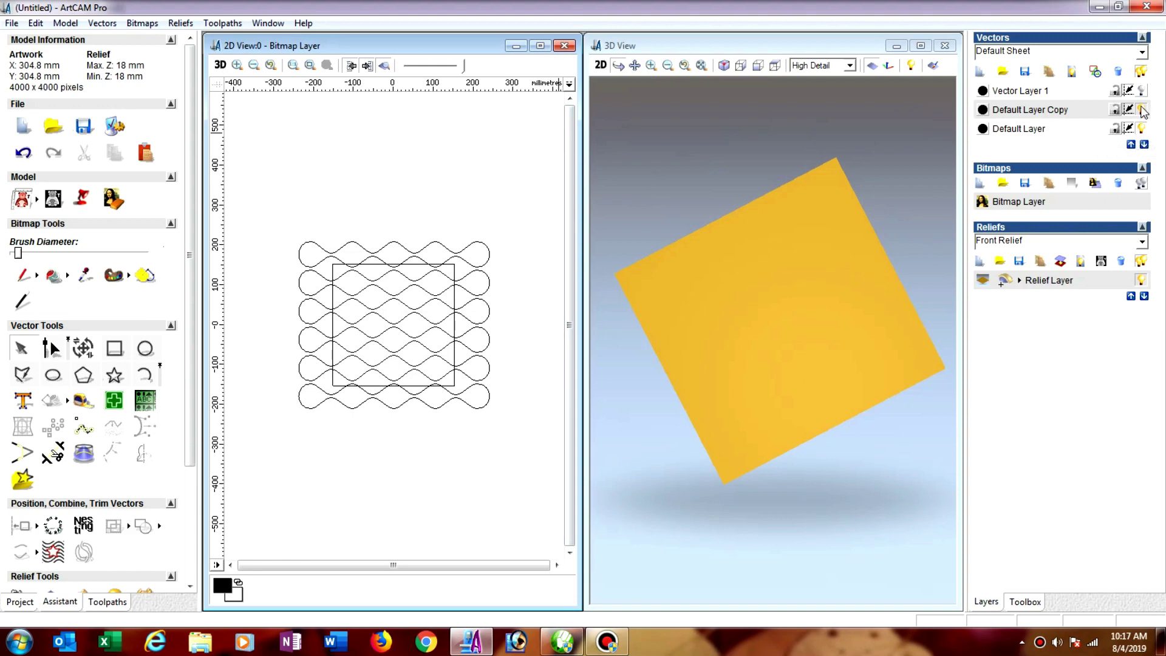
left_click(1142, 109)
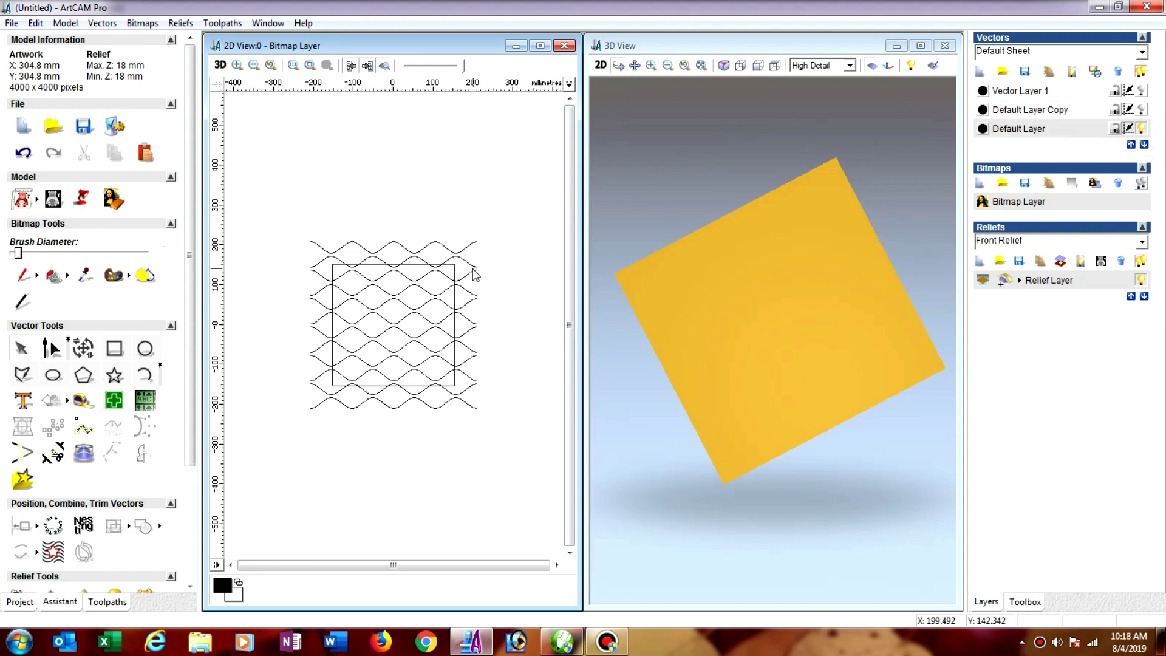
scroll(468, 261, "up", 2)
left_click(458, 209)
Join and close the top two plain wave pairs on Default Layer.
left_click(446, 230, "shift")
right_click(449, 226)
left_click(486, 526)
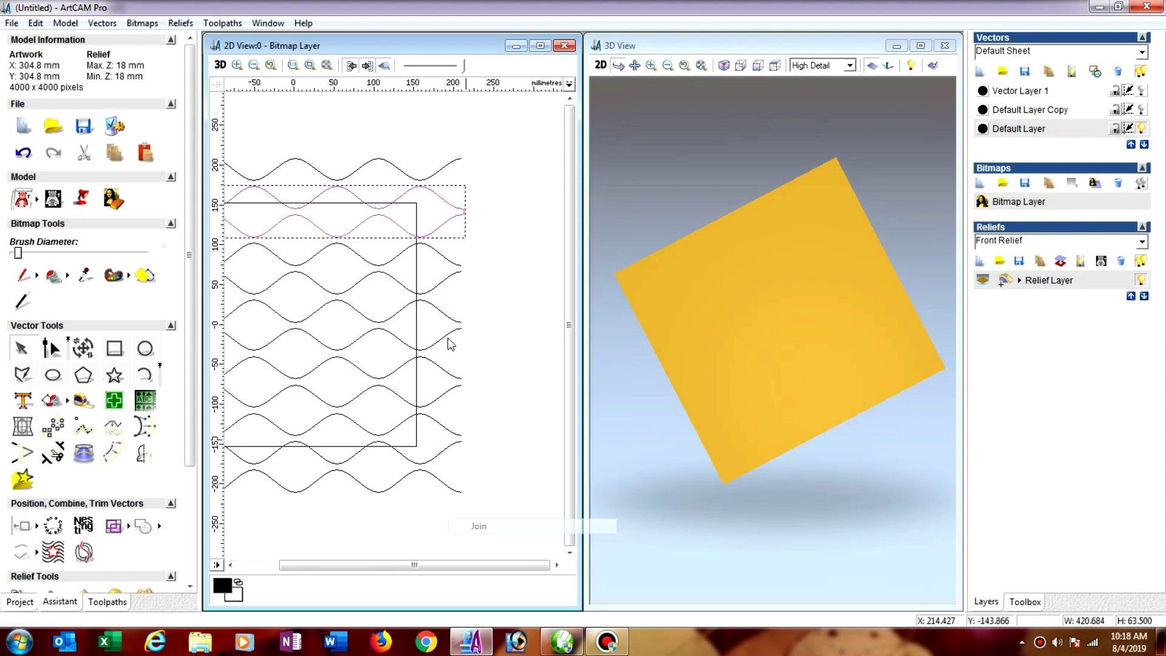
right_click(434, 221)
left_click(488, 540)
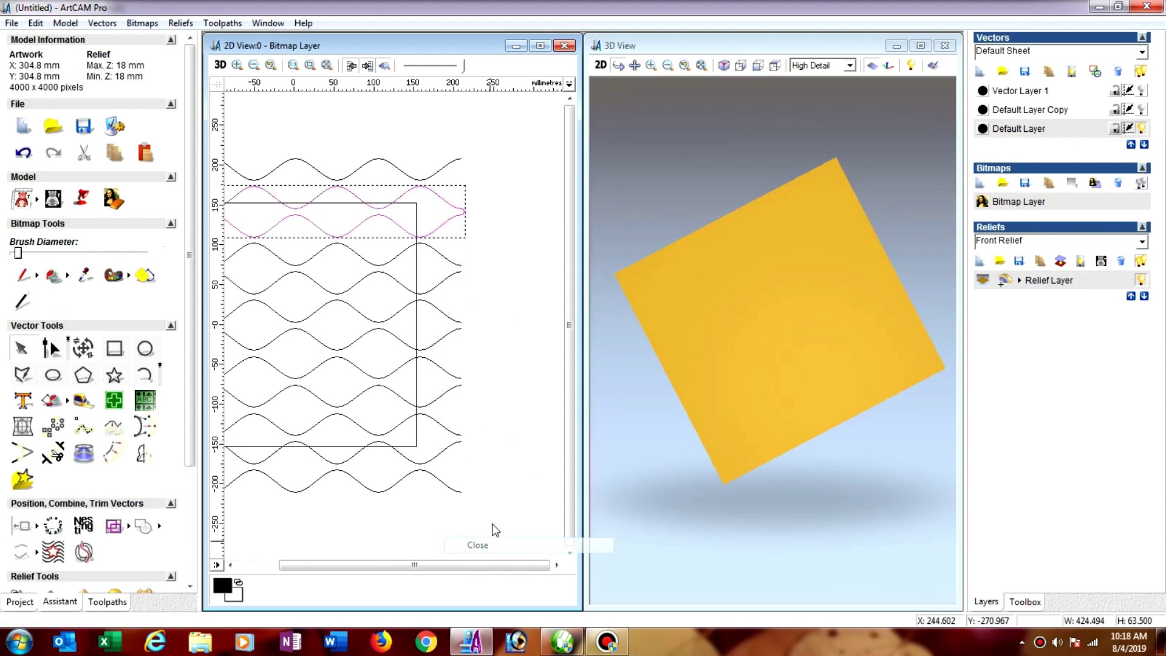
left_click(451, 262)
left_click(450, 285, "shift")
right_click(450, 285)
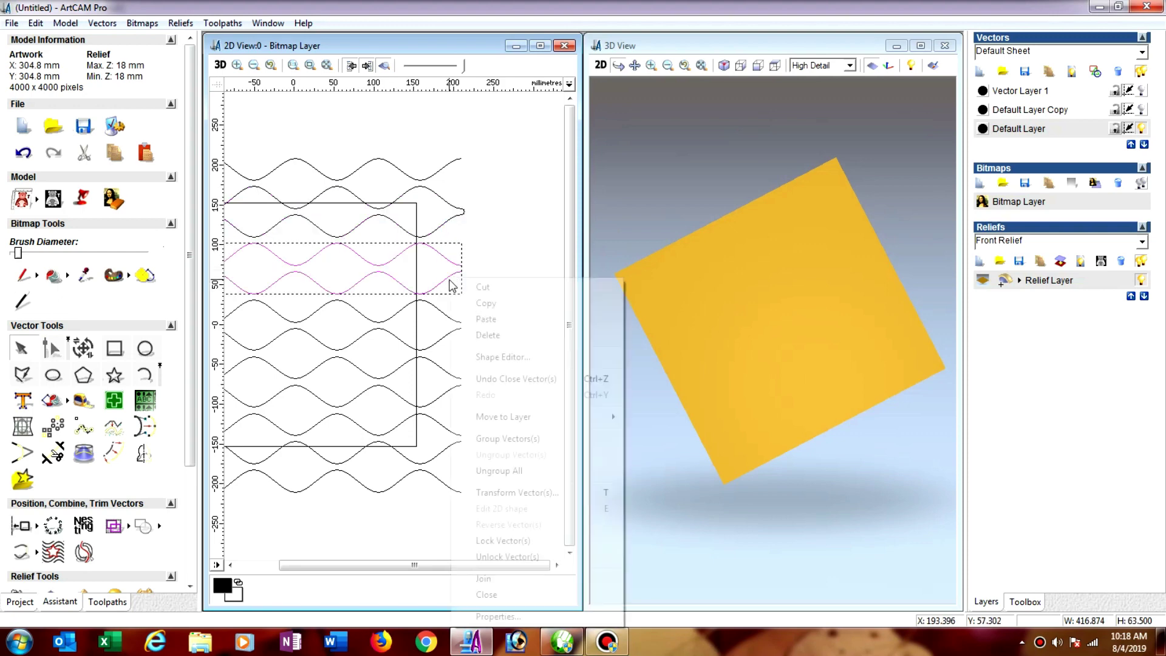
left_click(486, 579)
right_click(440, 284)
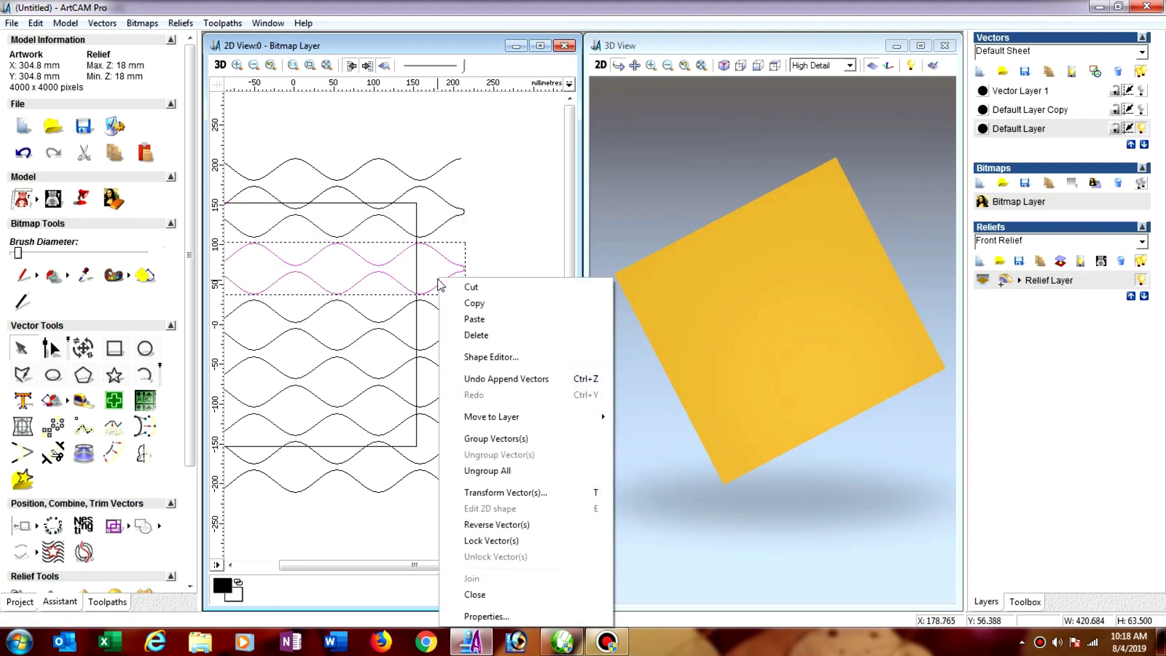
left_click(486, 595)
Join and close the third and fourth plain wave pairs into closed loops.
left_click(457, 326)
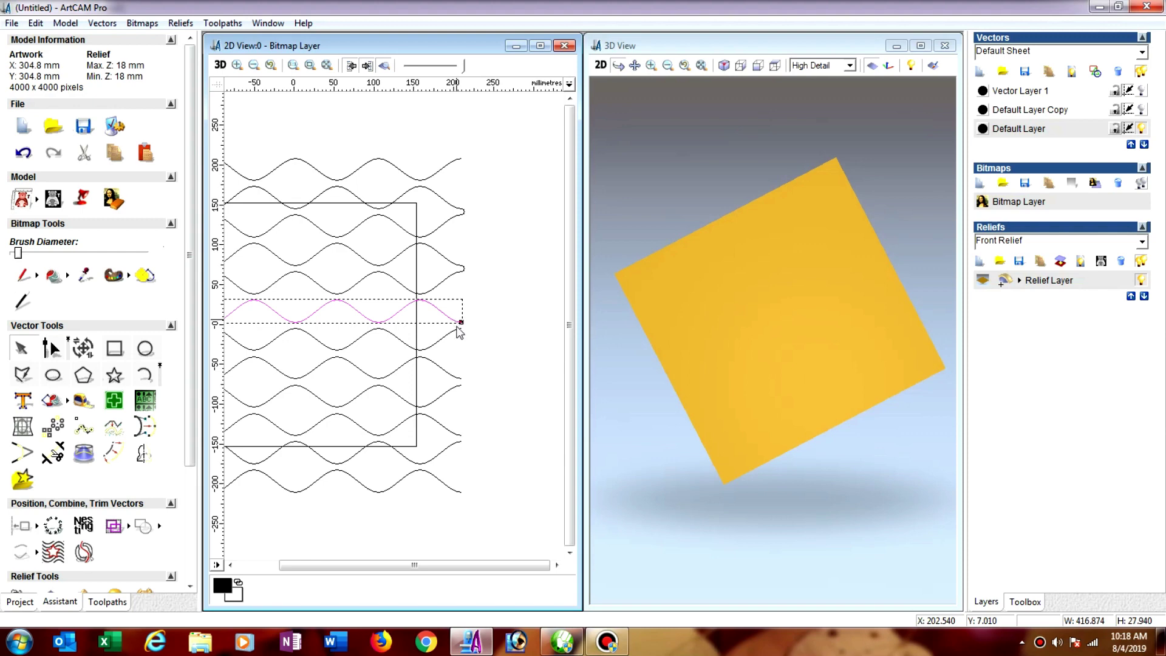
left_click(459, 341, "shift")
right_click(458, 341)
left_click(505, 581)
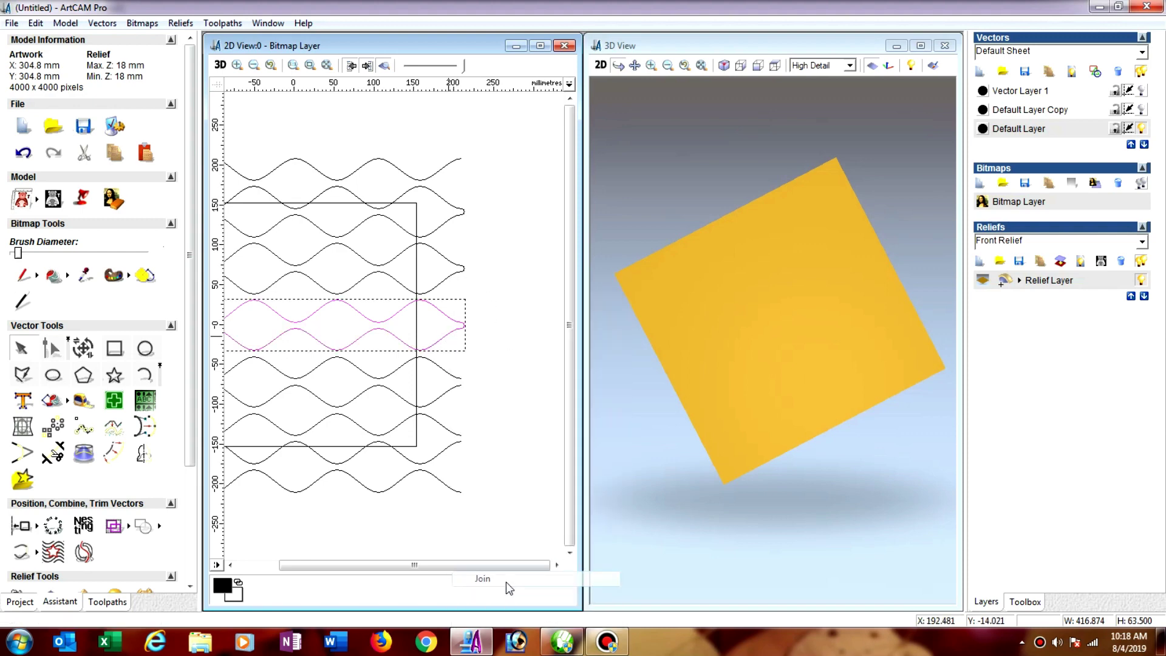
right_click(447, 333)
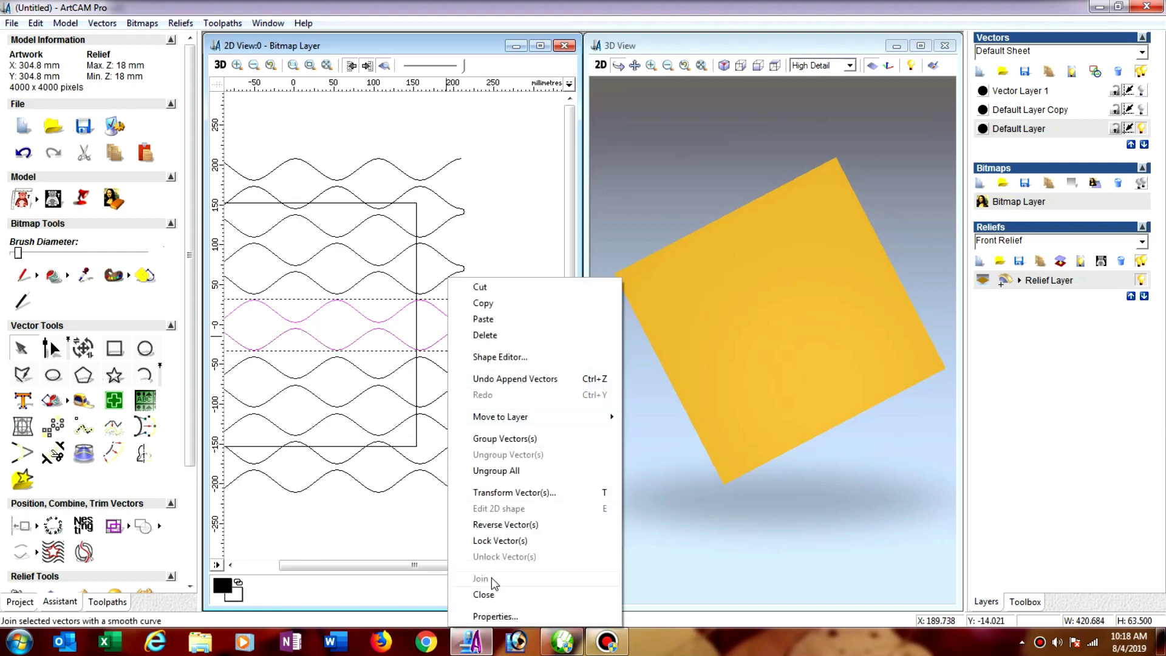
left_click(494, 593)
left_click(447, 383)
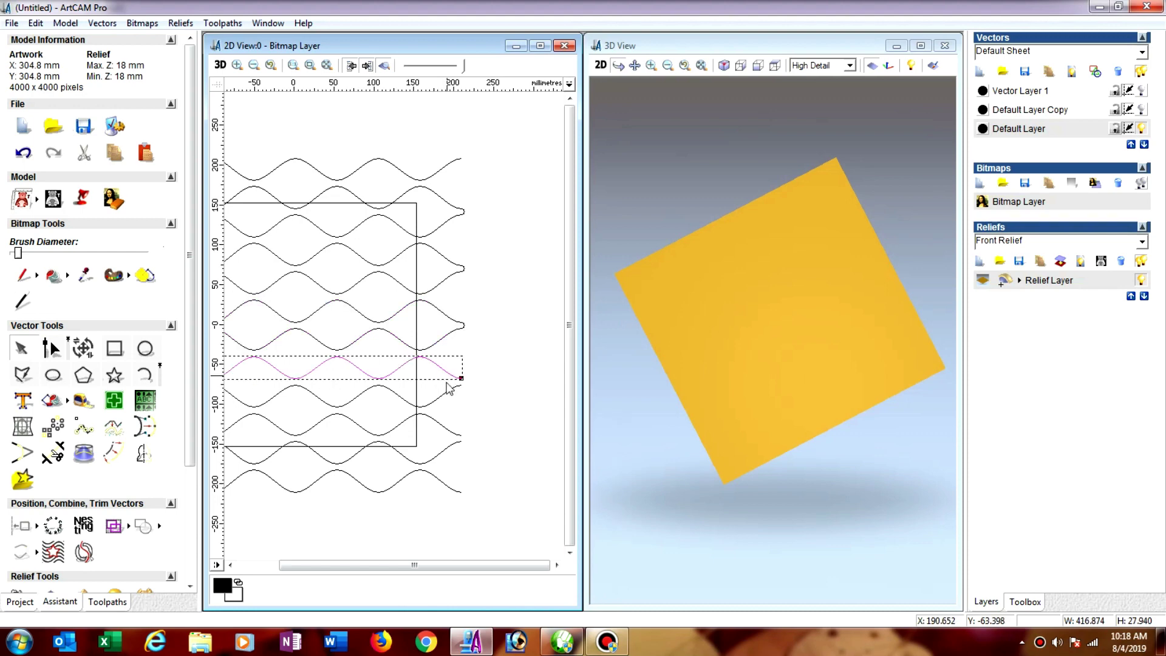
left_click(449, 399, "shift")
right_click(450, 400)
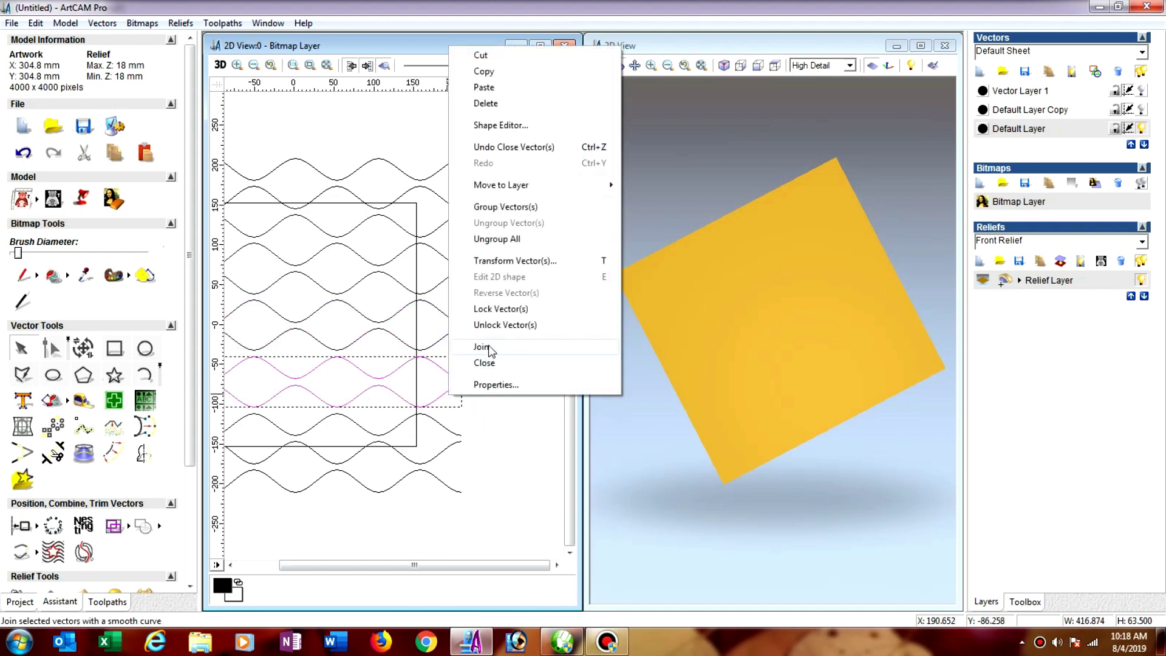
left_click(492, 346)
right_click(448, 376)
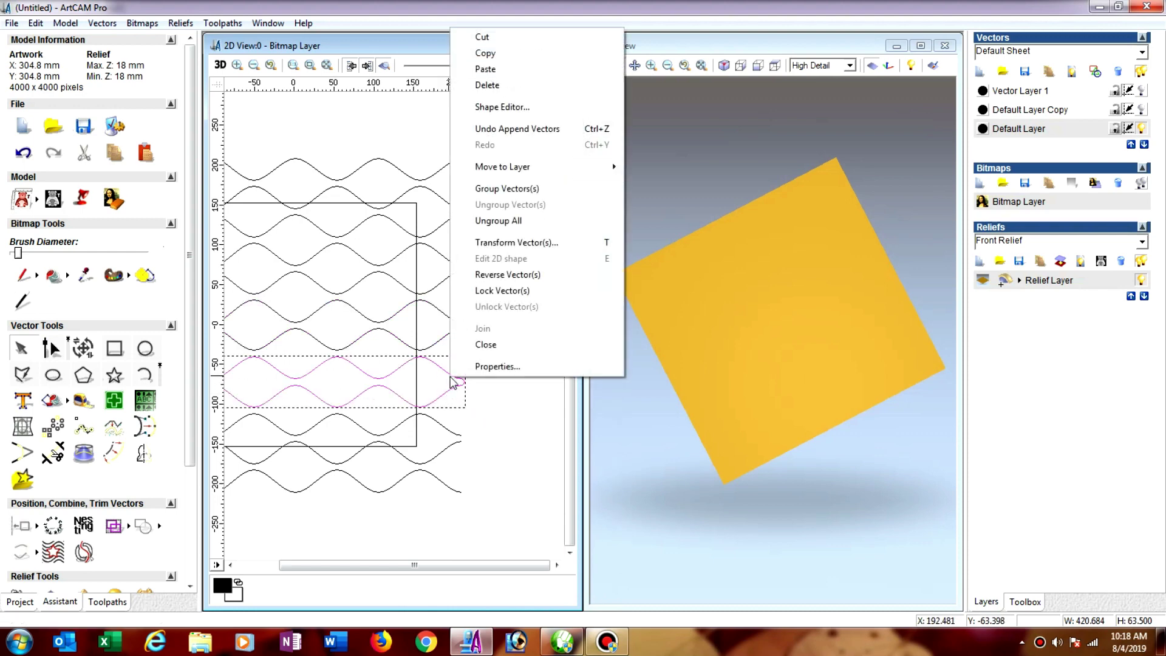
left_click(492, 345)
Join and close the last wave pair, then deselect the finished shapes.
left_click(453, 434)
left_click(453, 449, "shift")
right_click(450, 453)
left_click(495, 400)
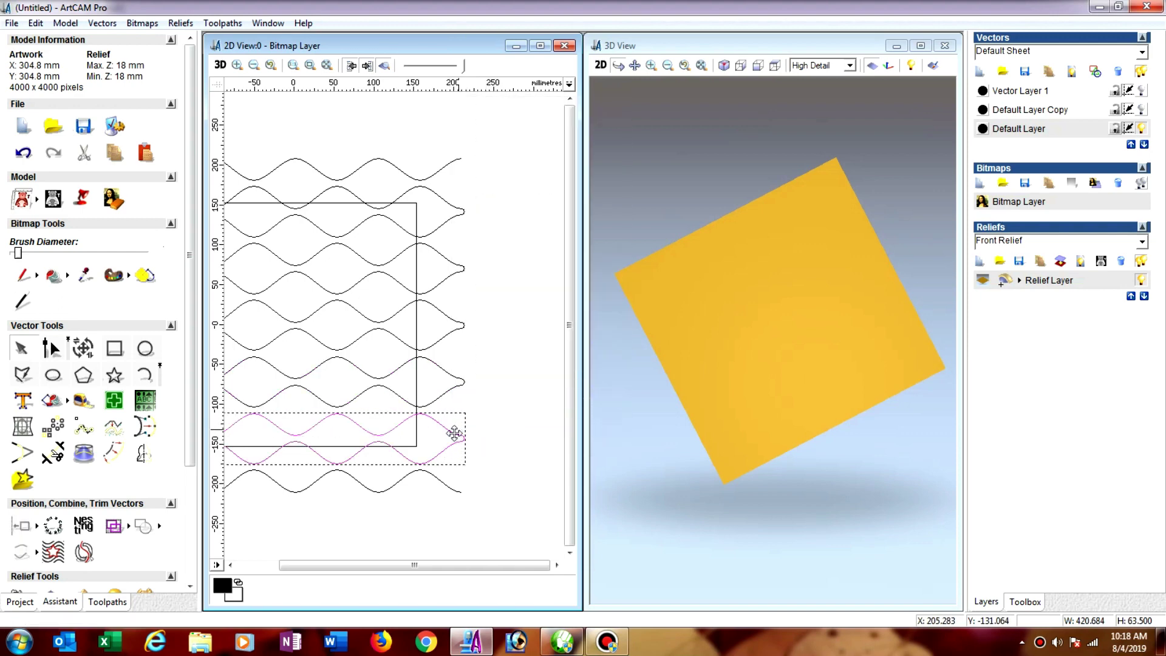
right_click(455, 434)
left_click(495, 408)
left_click(509, 371)
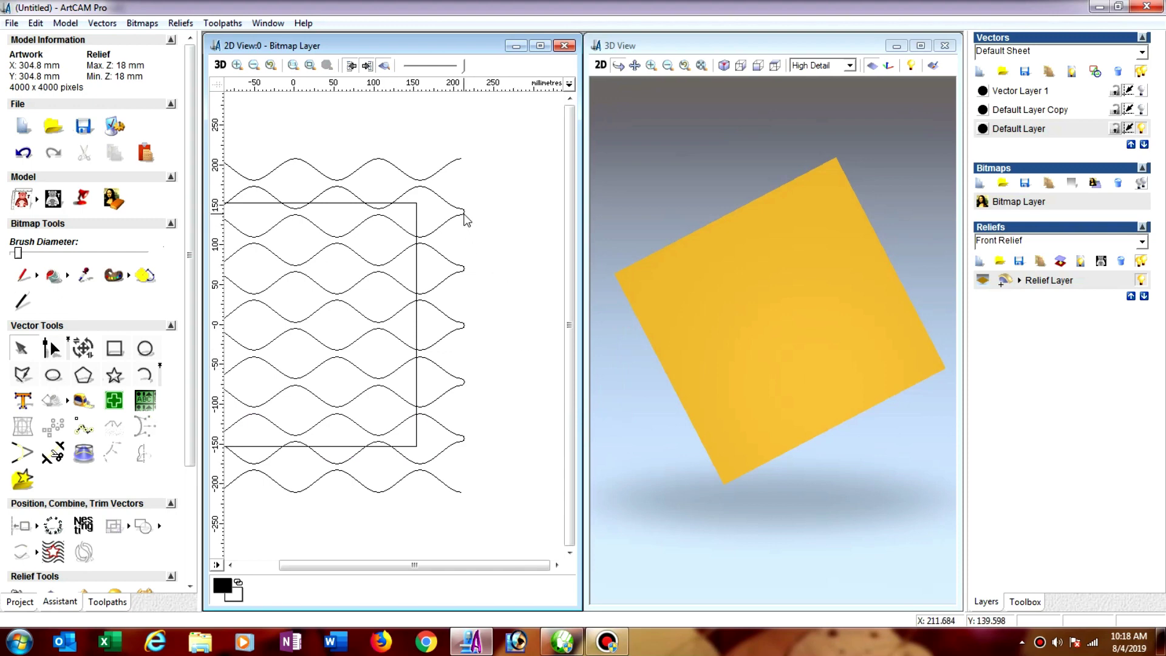
left_click(464, 213)
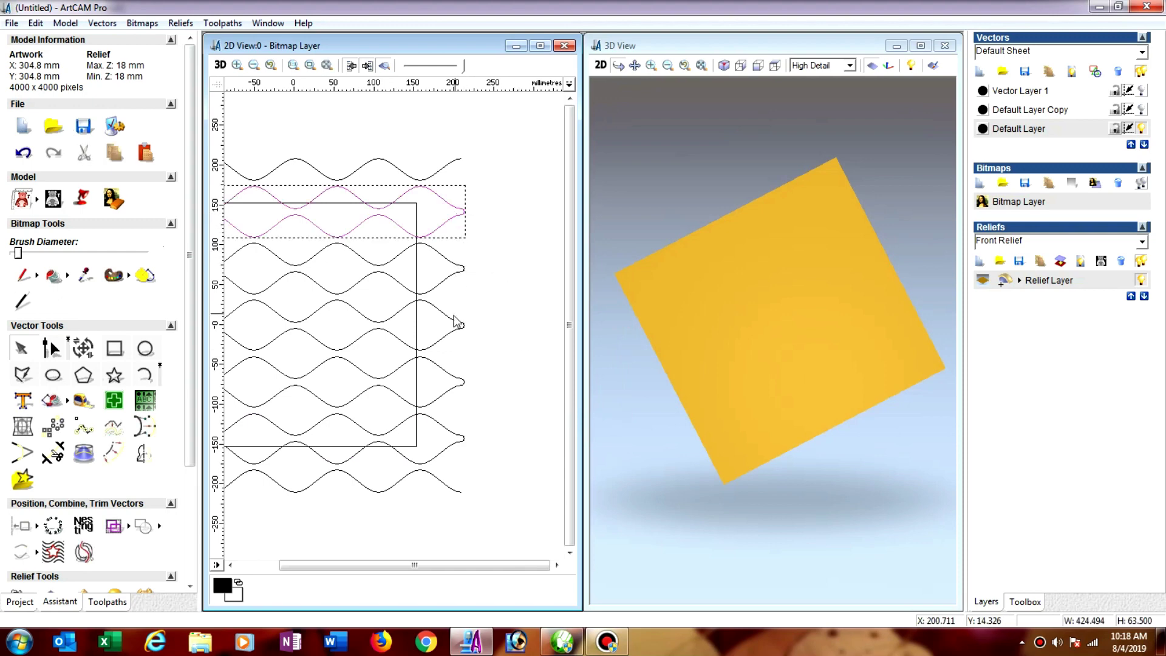
Select the closed wave pairs, hide Default Layer, and deselect to reveal the copy's loops.
left_click(463, 271, "shift")
left_click(462, 326, "shift")
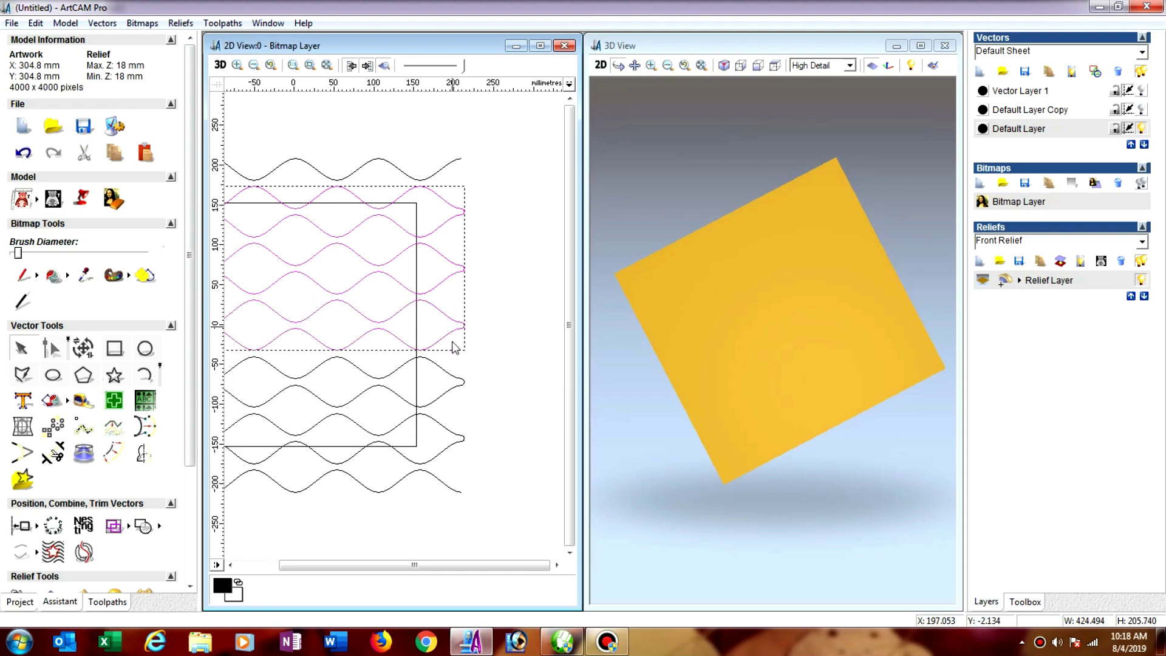
left_click(460, 382, "shift")
left_click(458, 439, "shift")
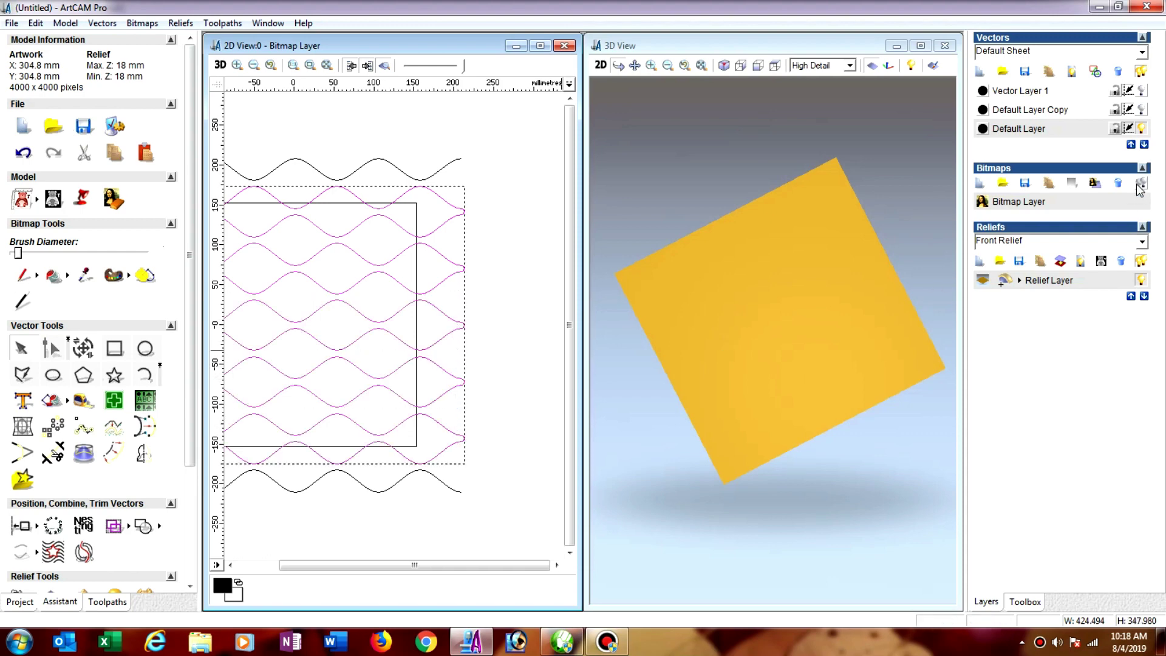
left_click(1142, 128)
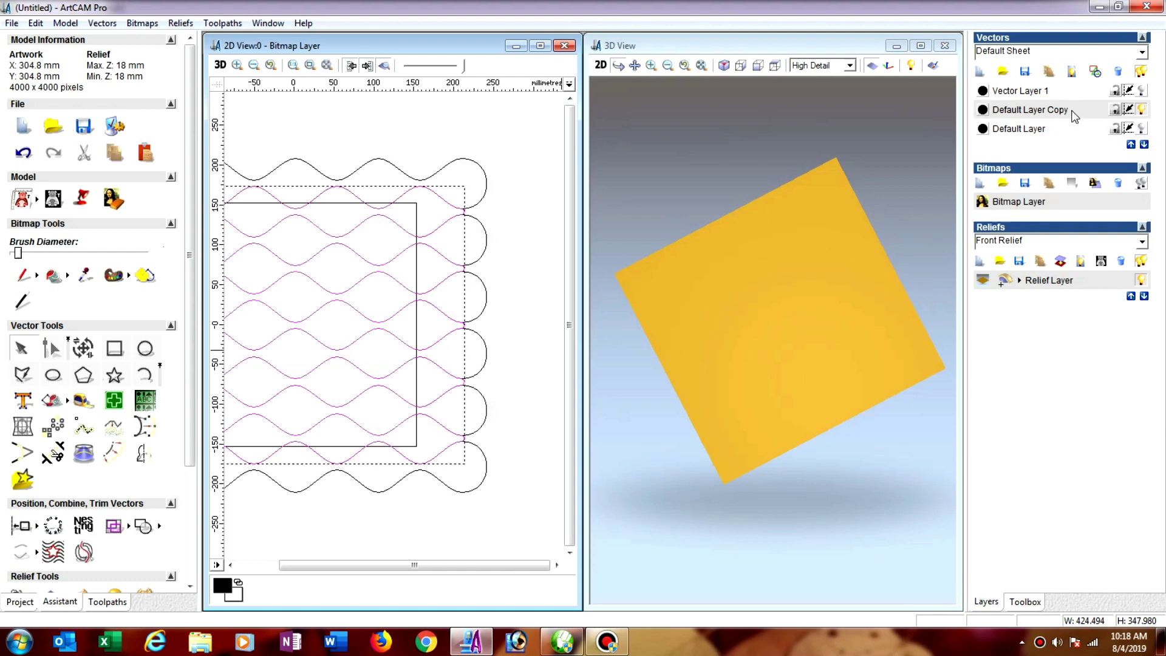
left_click(516, 222)
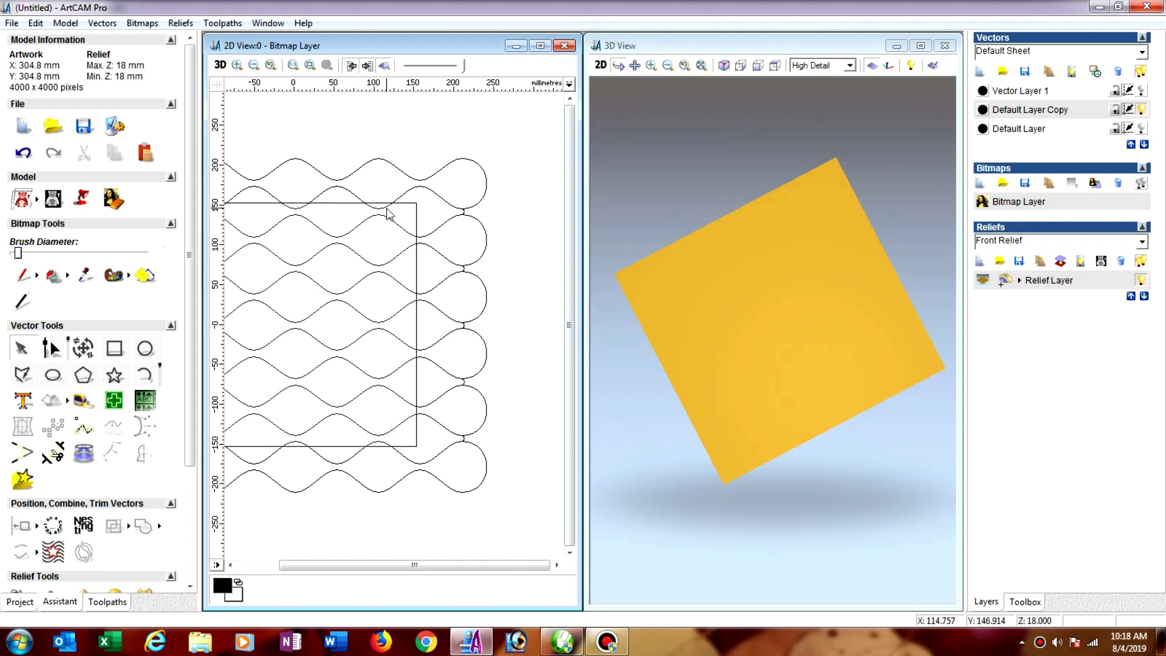
left_click(477, 205)
Box-select all the wave outlines and open Offset Vector(s).
scroll(393, 267, "down", 1)
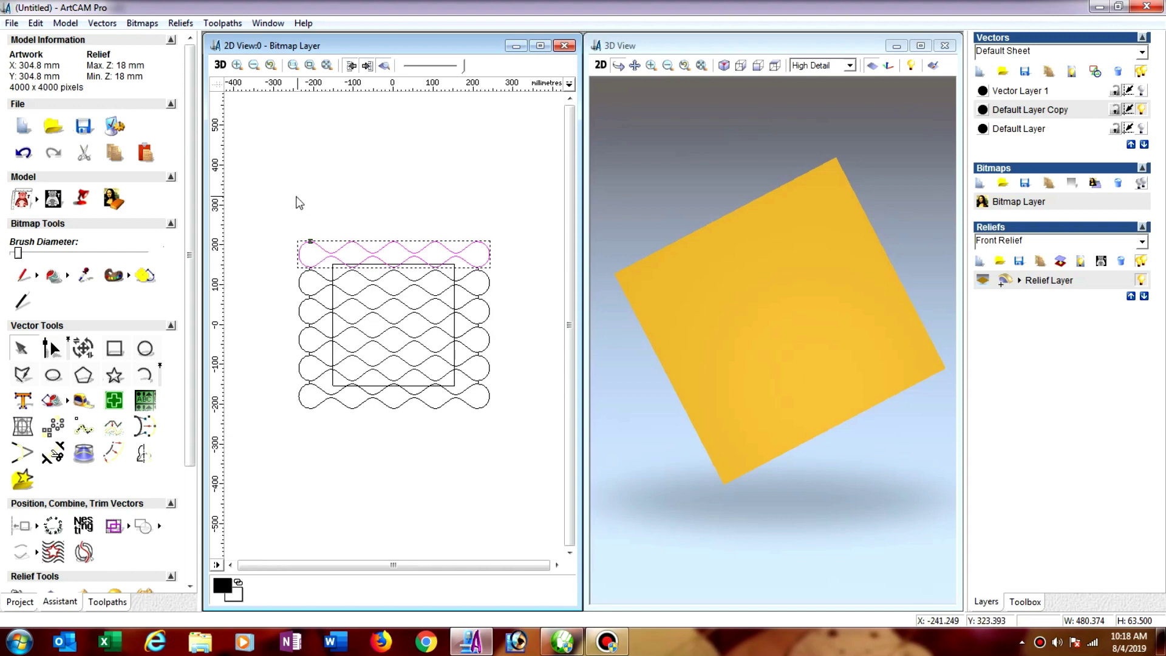
left_click_drag(283, 207, 522, 468)
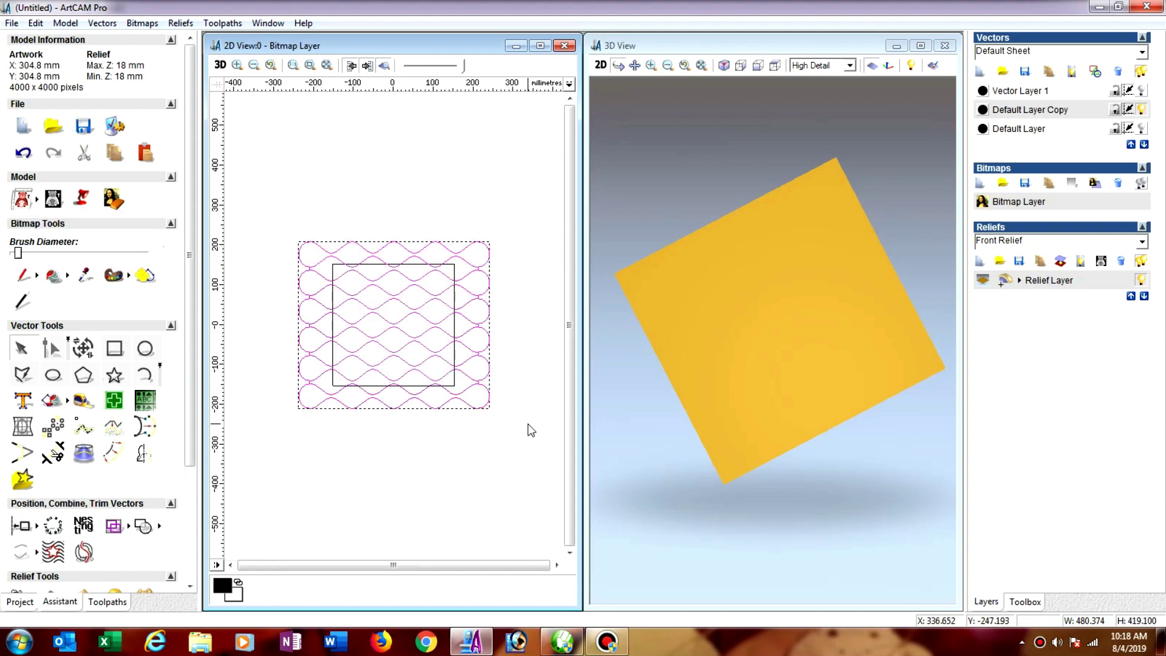
left_click(110, 458)
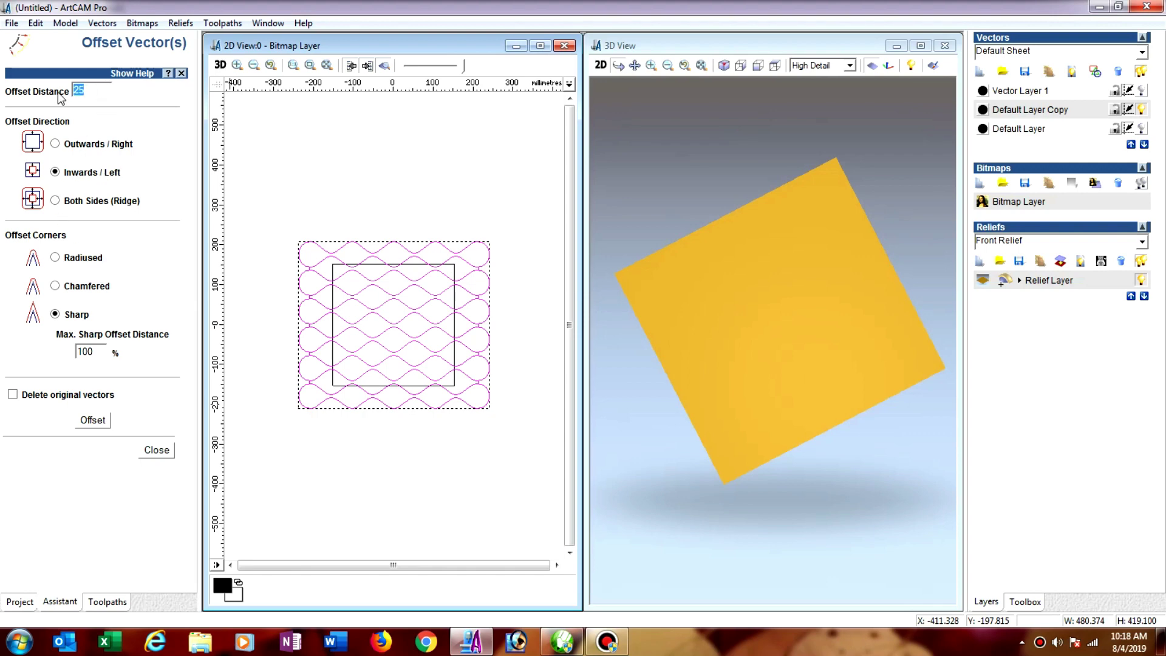
type("3")
Offset the waves 3 mm inwards with sharp corners, then close Offset Vector(s).
left_click(99, 421)
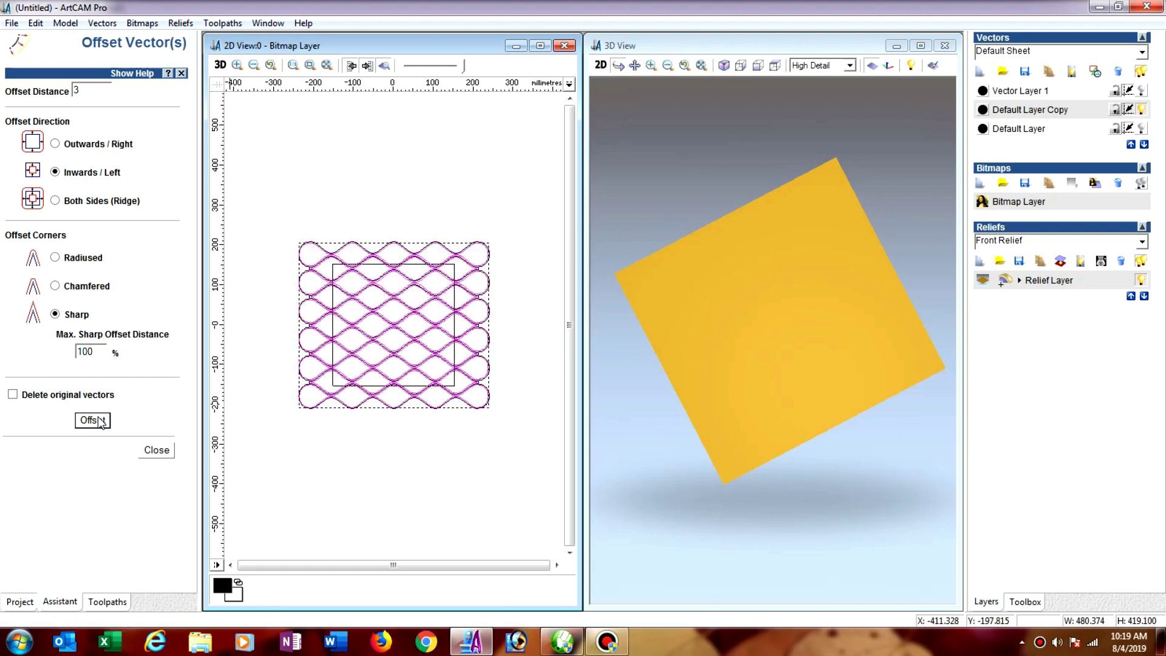
left_click(155, 453)
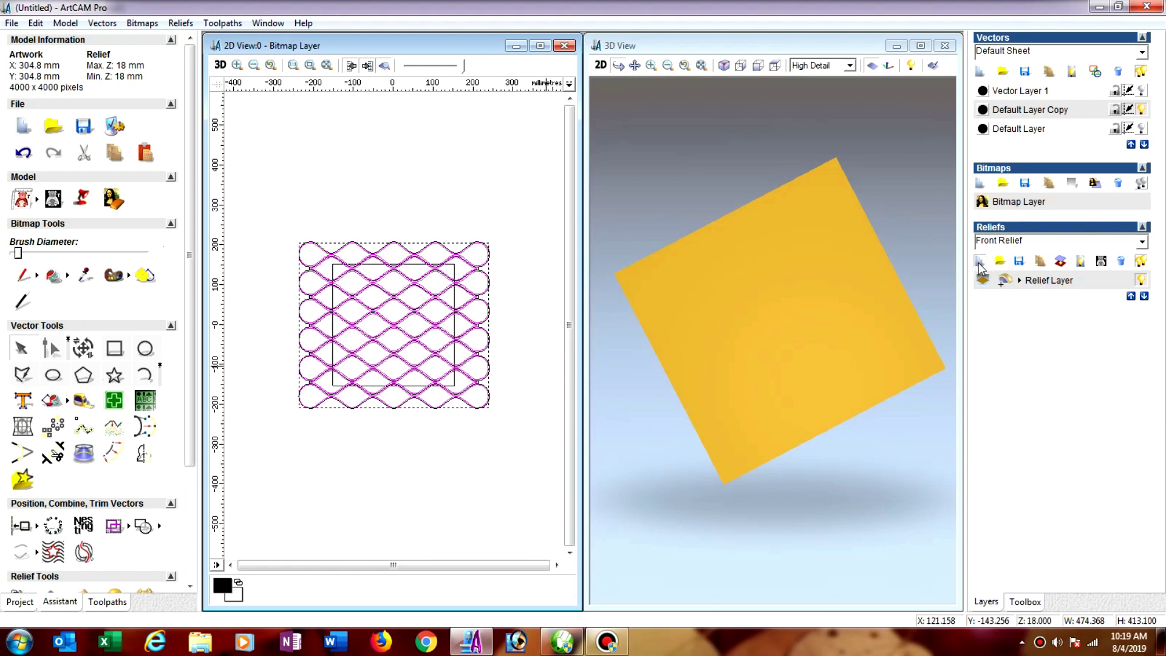
On a new relief layer, subtract a round-profile shape scaled to 12 mm height from the wave bands.
left_click(980, 263)
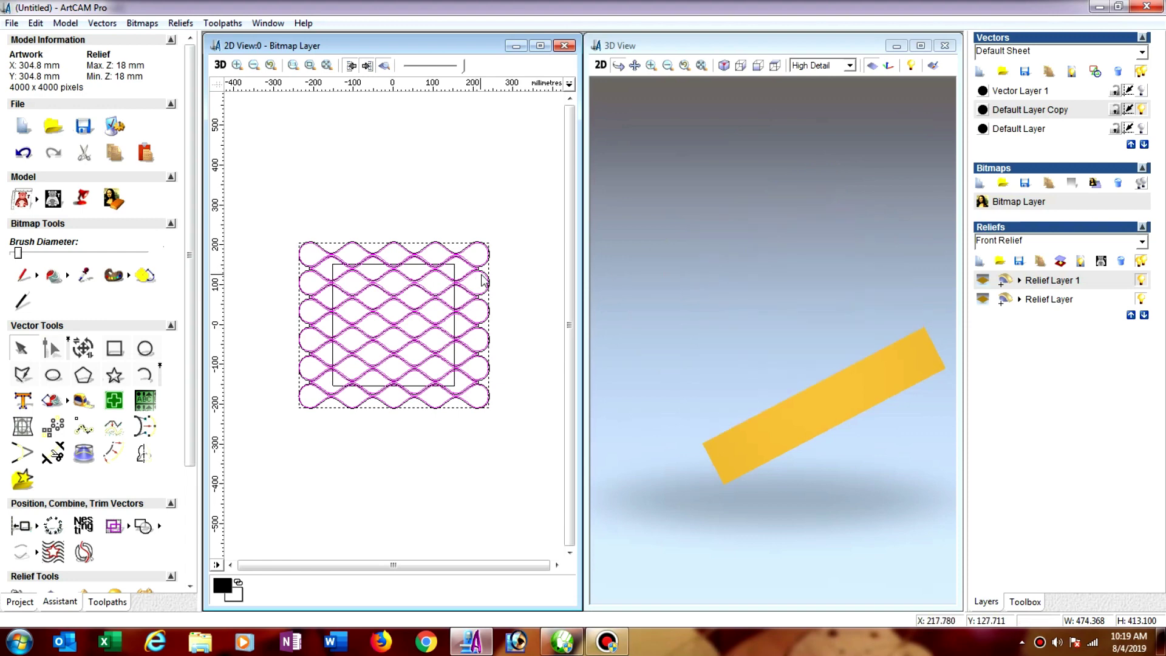
right_click(484, 279)
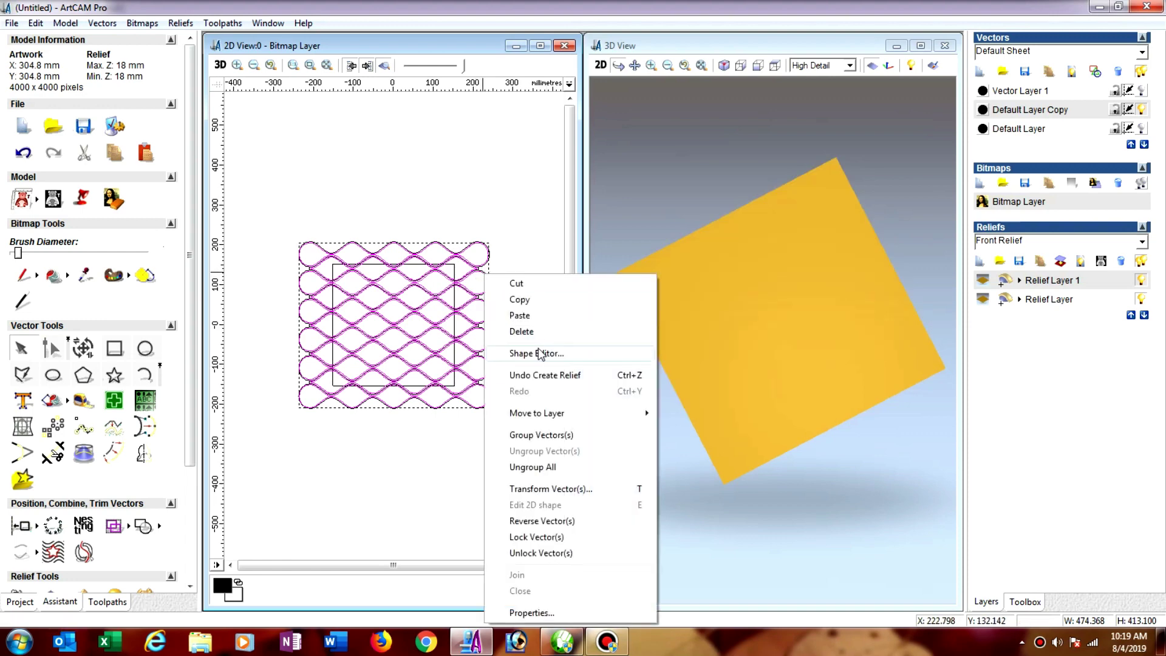
left_click(540, 354)
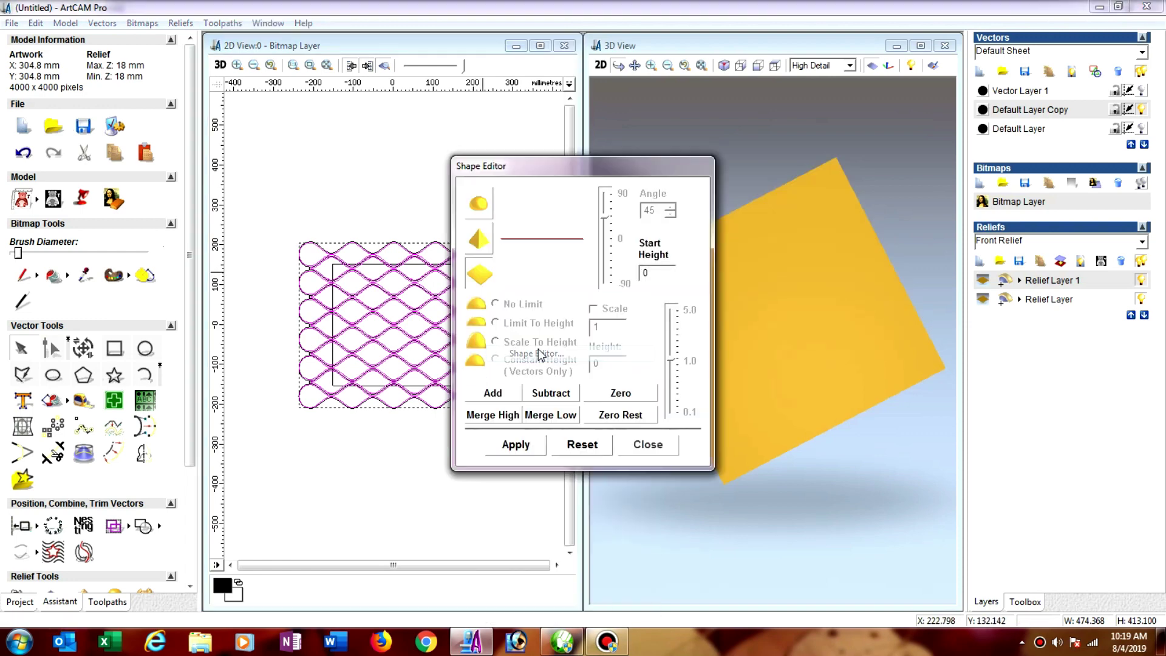
left_click(479, 204)
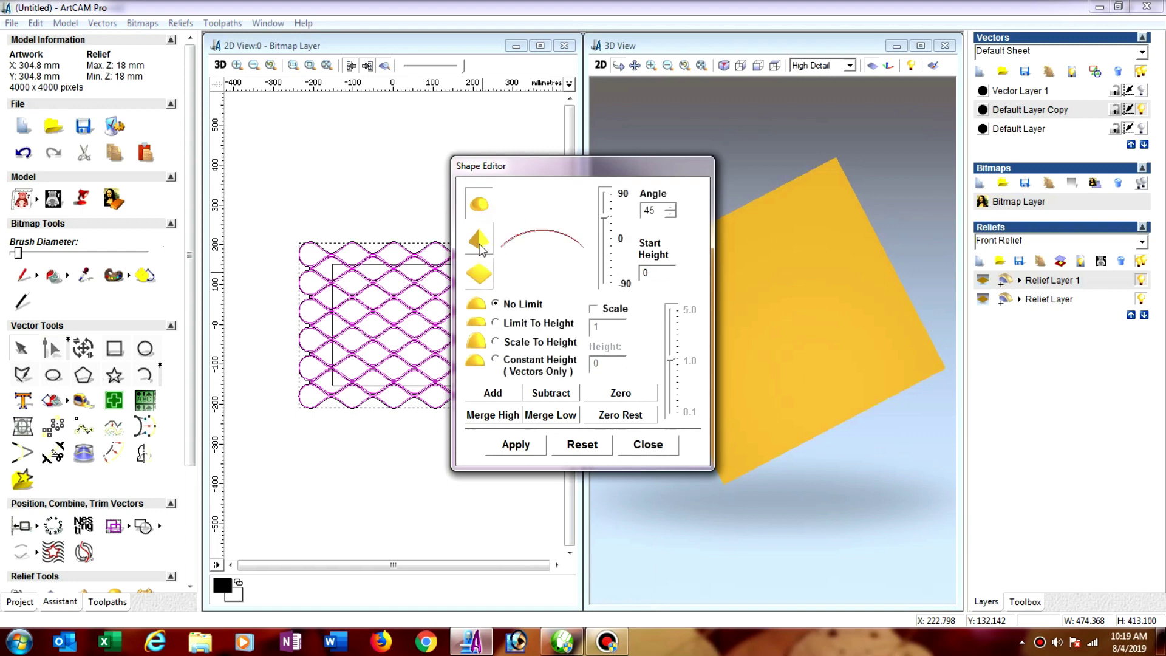
left_click(496, 342)
double_click(624, 364)
type("12")
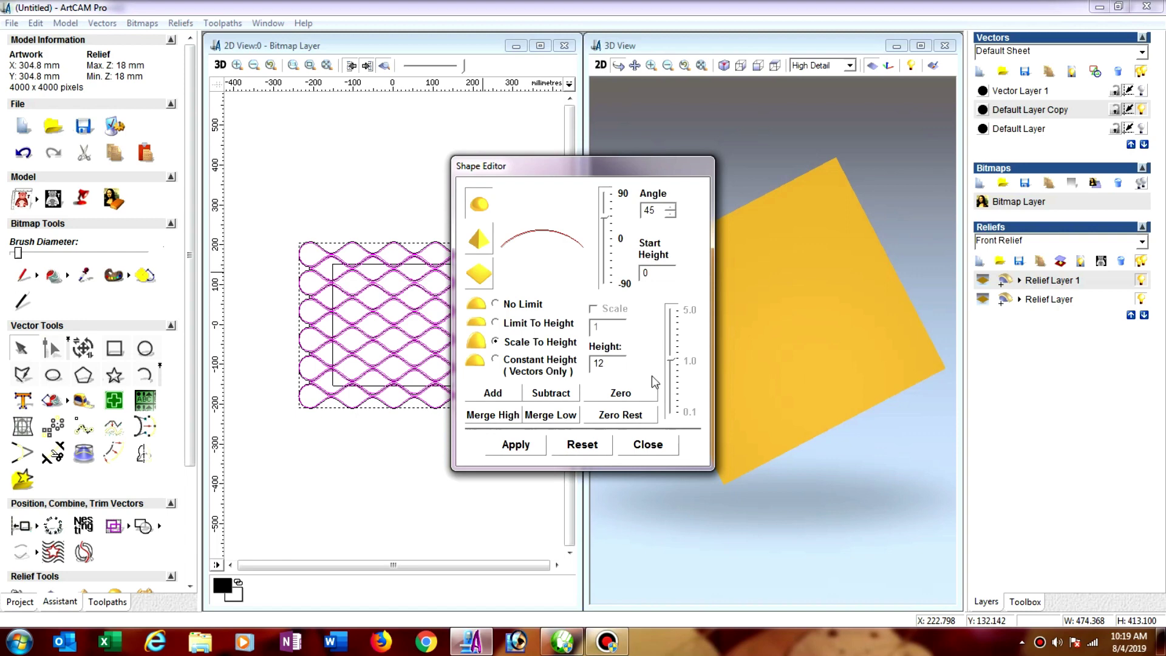
left_click(565, 396)
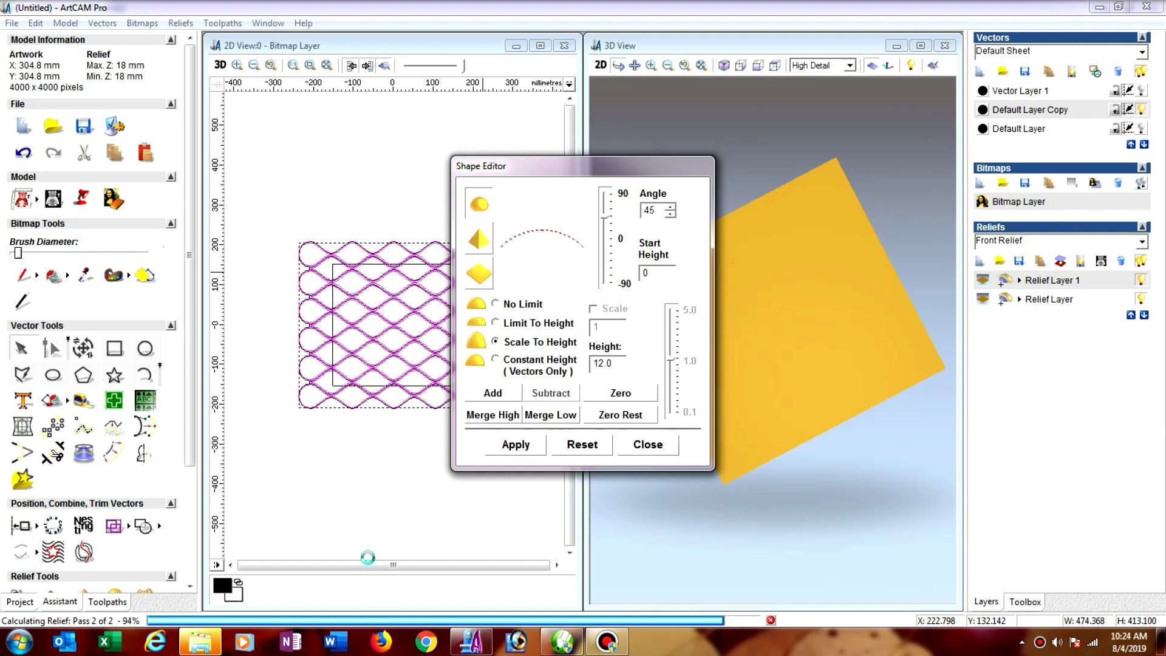
scroll(893, 373, "down", 1)
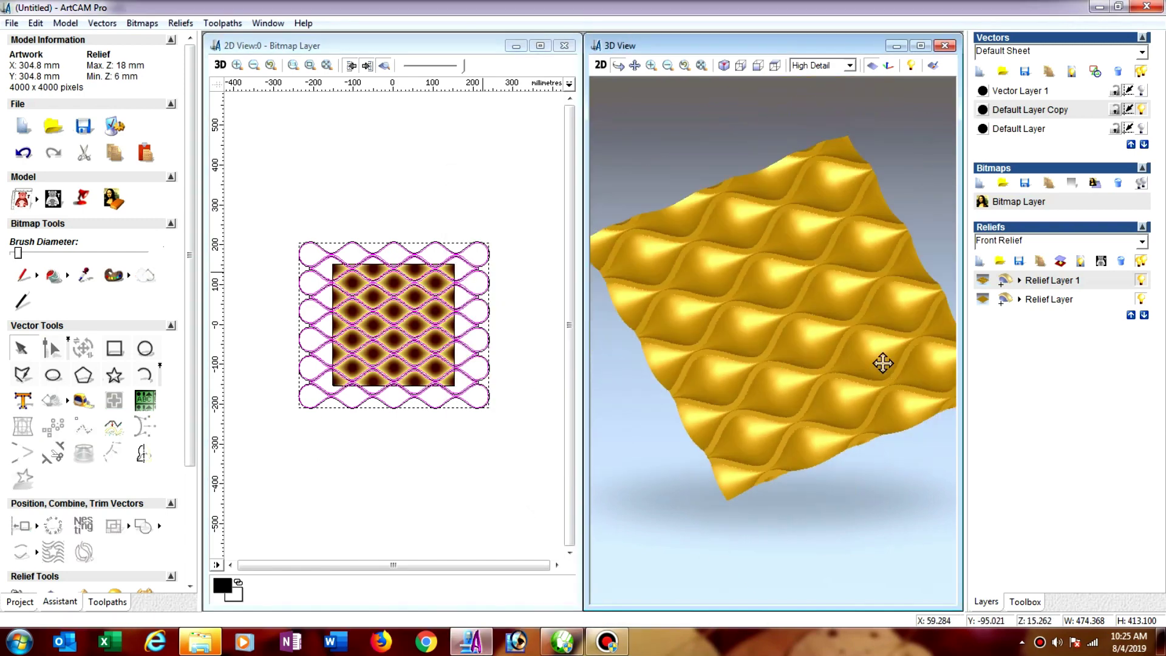
Inspect the relief in the maximised 3D view, hide the original Relief Layer, and return to 2D.
left_click(921, 46)
mouse_move(708, 364)
left_mouse_down()
mouse_move(636, 350)
mouse_move(648, 268)
mouse_move(653, 421)
mouse_move(658, 385)
left_mouse_up()
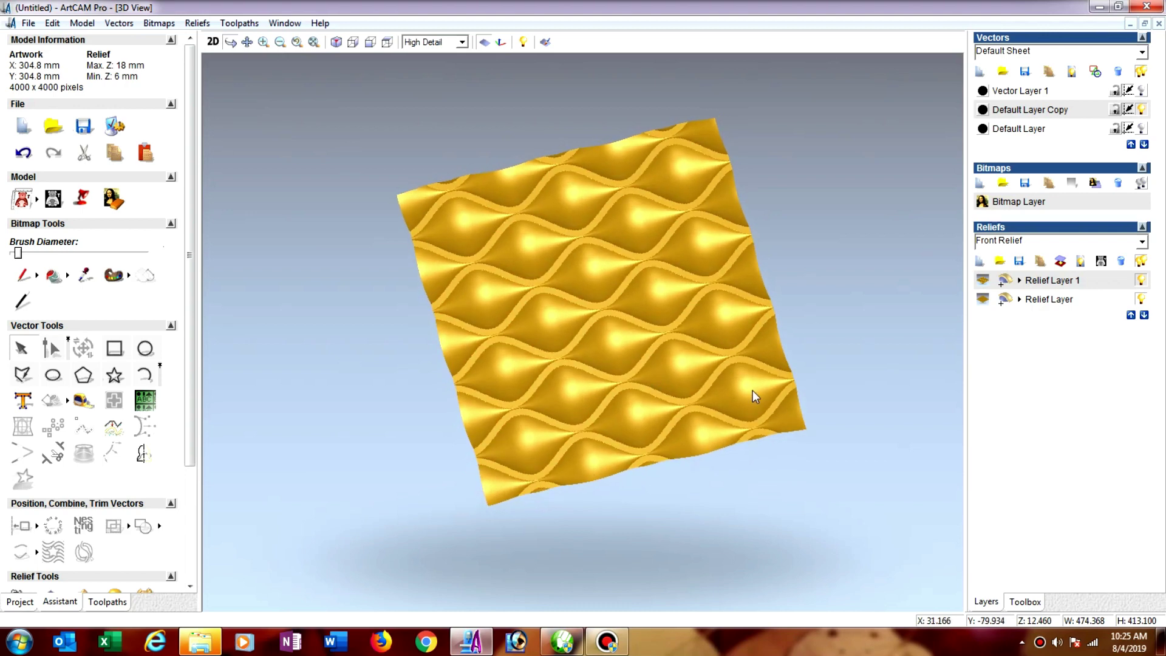
scroll(753, 396, "up", 1)
scroll(753, 396, "up", 1)
scroll(754, 396, "down", 1)
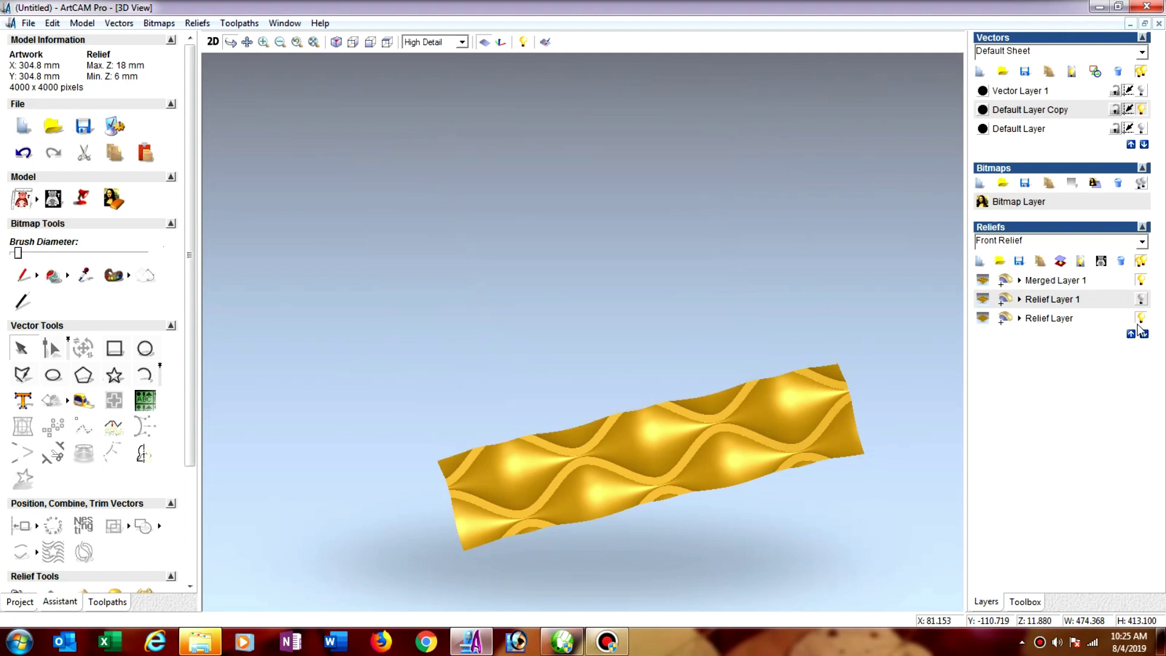
left_click(1142, 317)
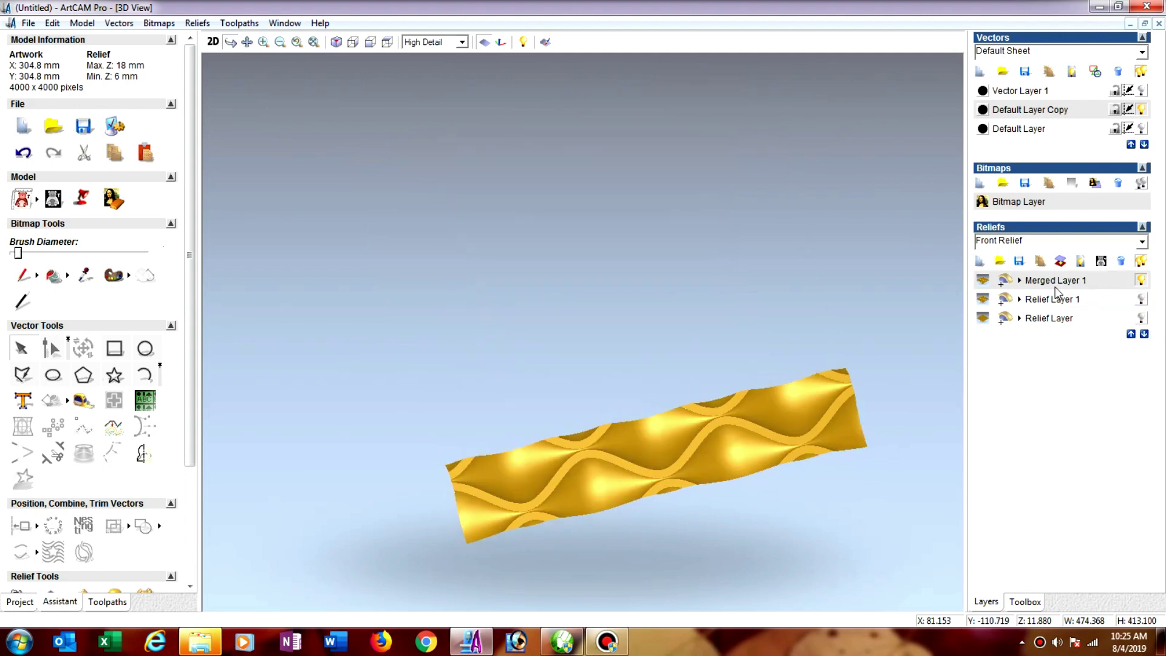
left_click(213, 41)
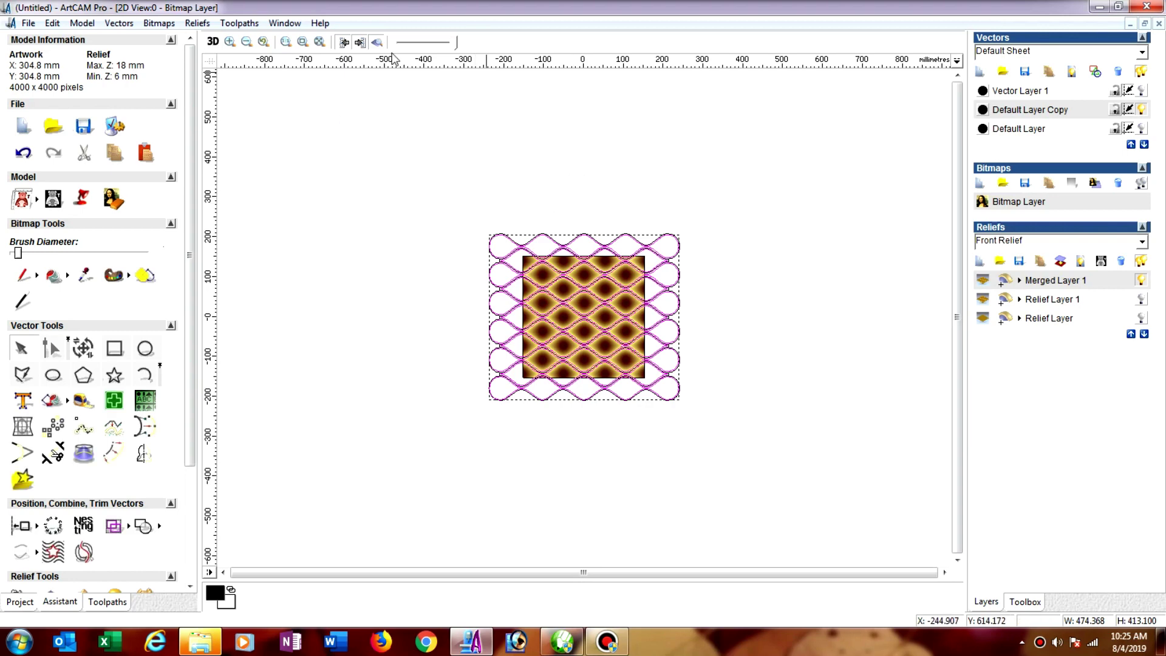
Deselect the waves, switch to 3D view, and open Scale Relief Height showing 18 mm.
left_click(519, 130)
scroll(582, 272, "up", 3)
scroll(596, 273, "up", 2)
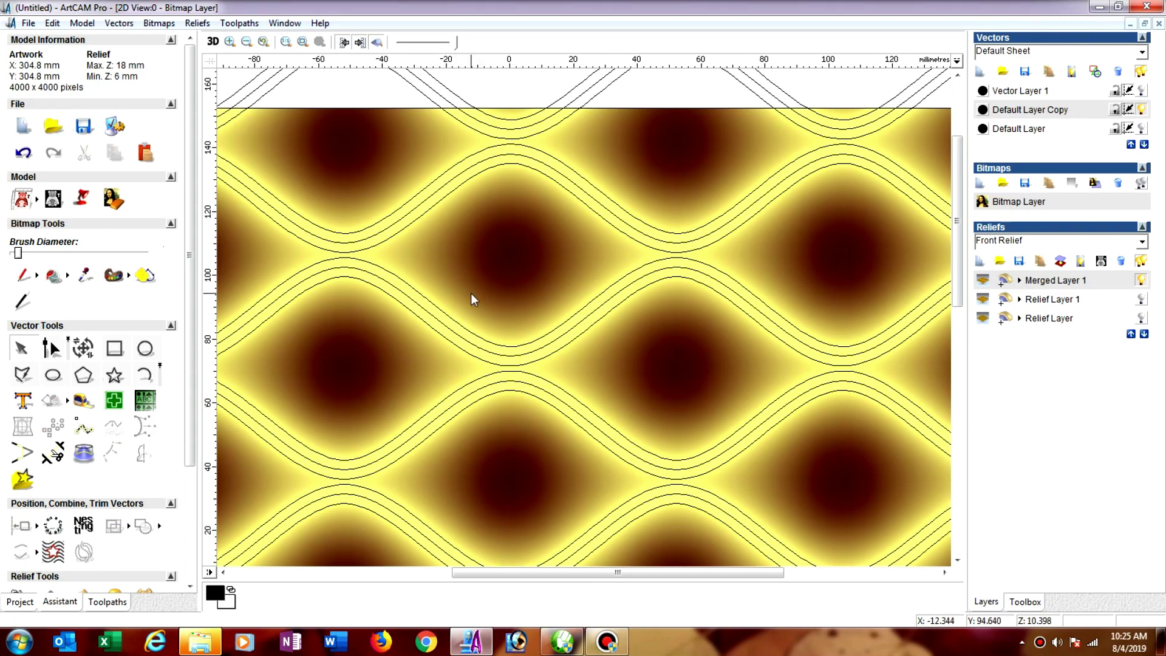
scroll(472, 293, "down", 5)
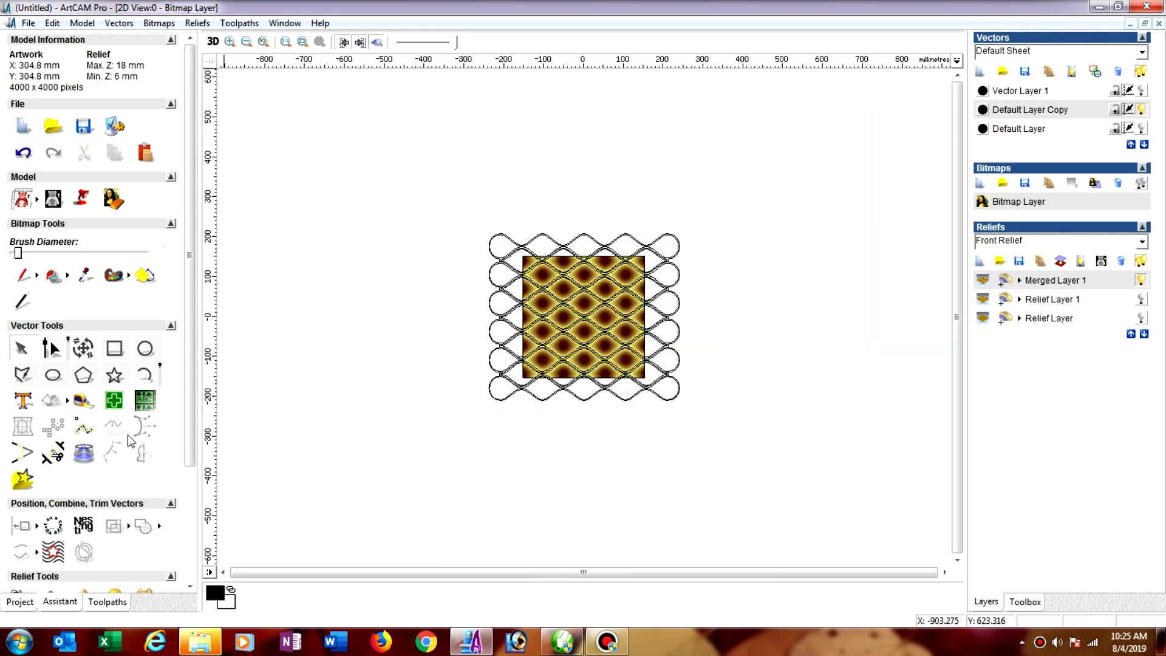
left_click(213, 41)
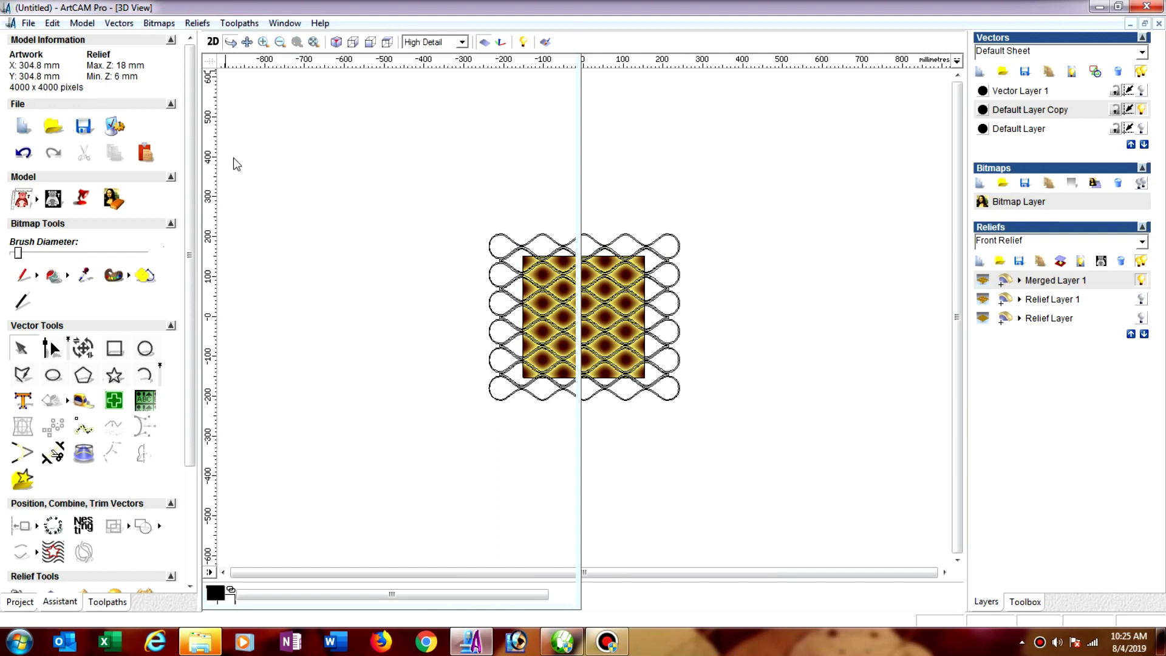
left_click_drag(192, 433, 196, 512)
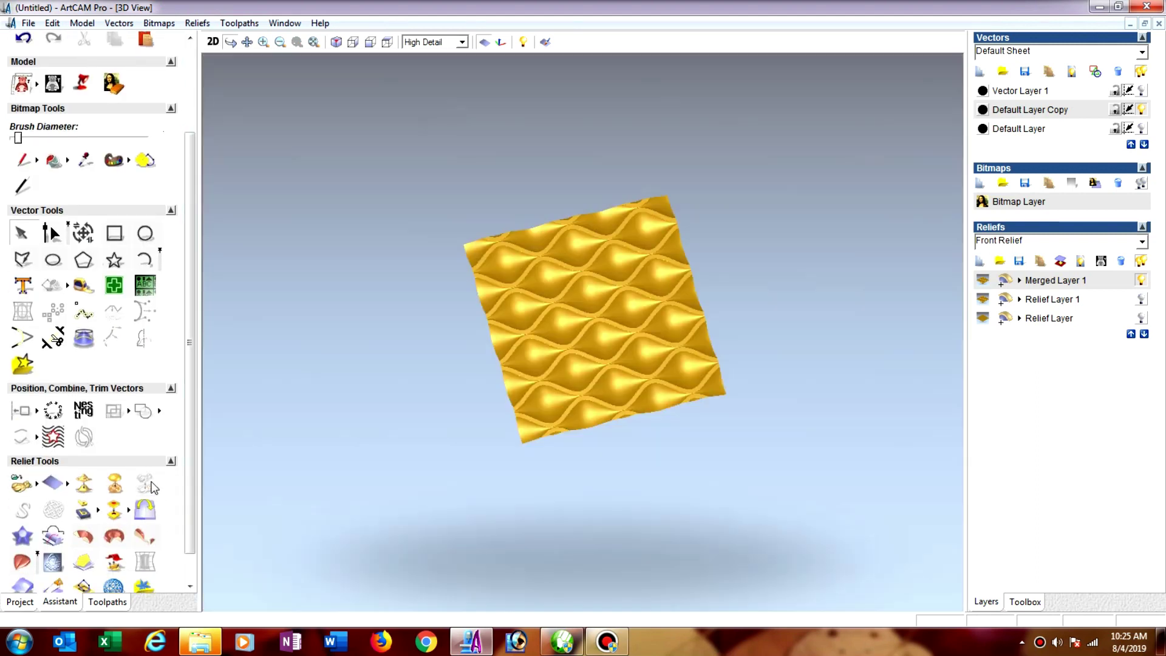
left_click(146, 484)
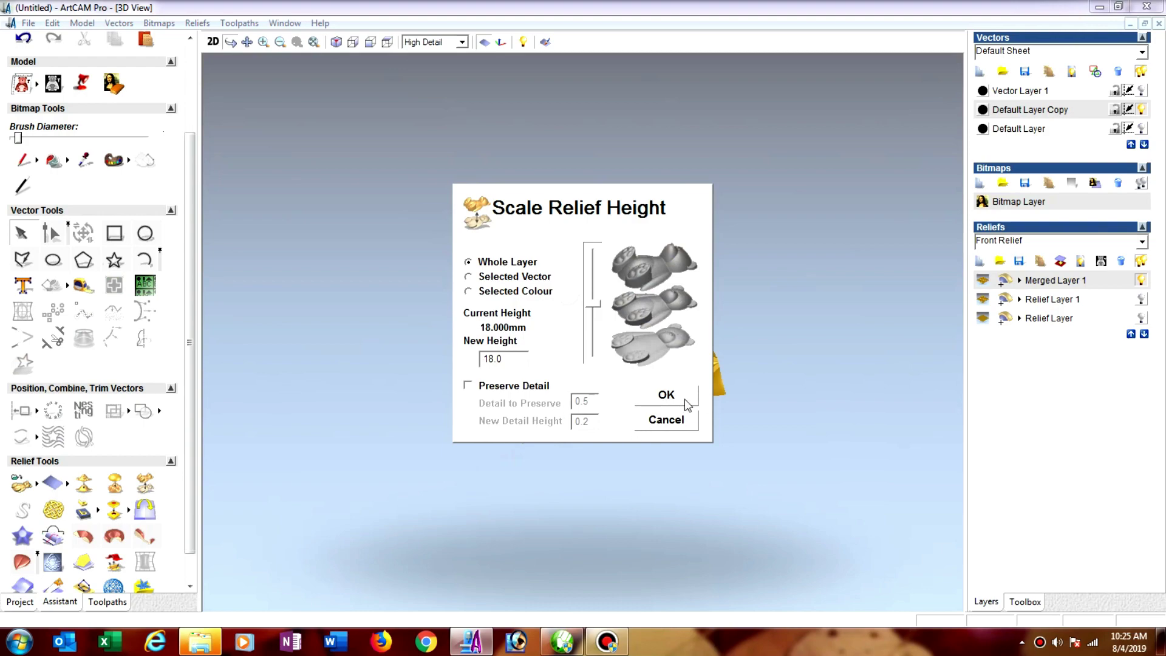
Apply the 18 mm relief height and tilt the 3D view to inspect it.
left_click(686, 401)
scroll(632, 356, "up", 3)
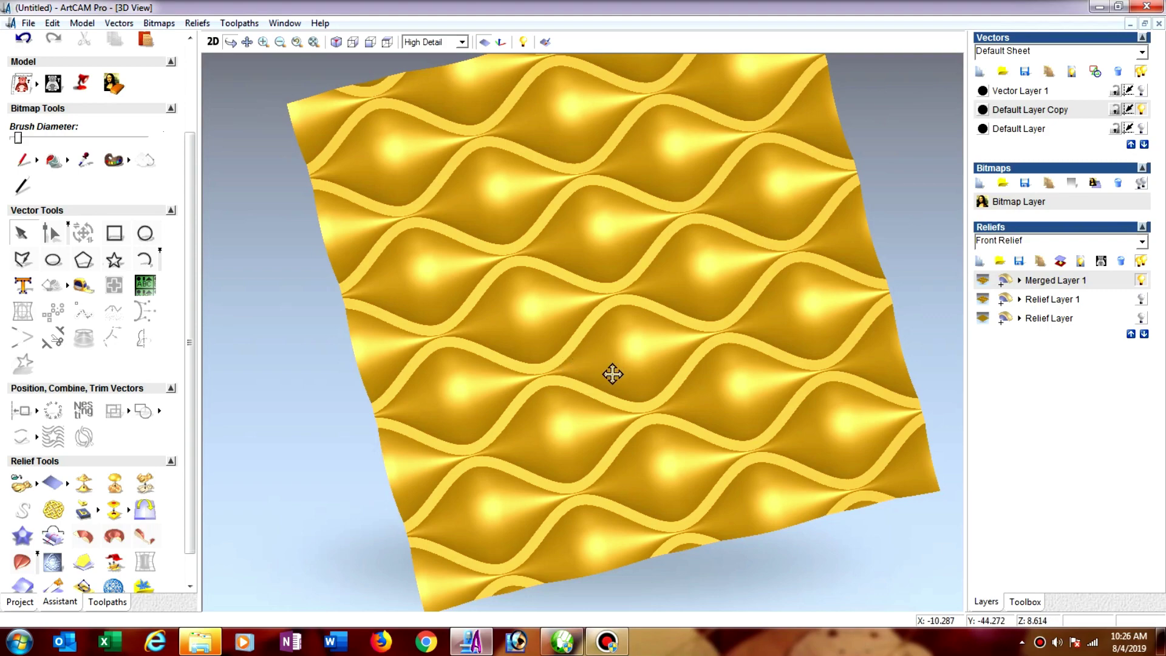
left_click_drag(673, 369, 698, 221)
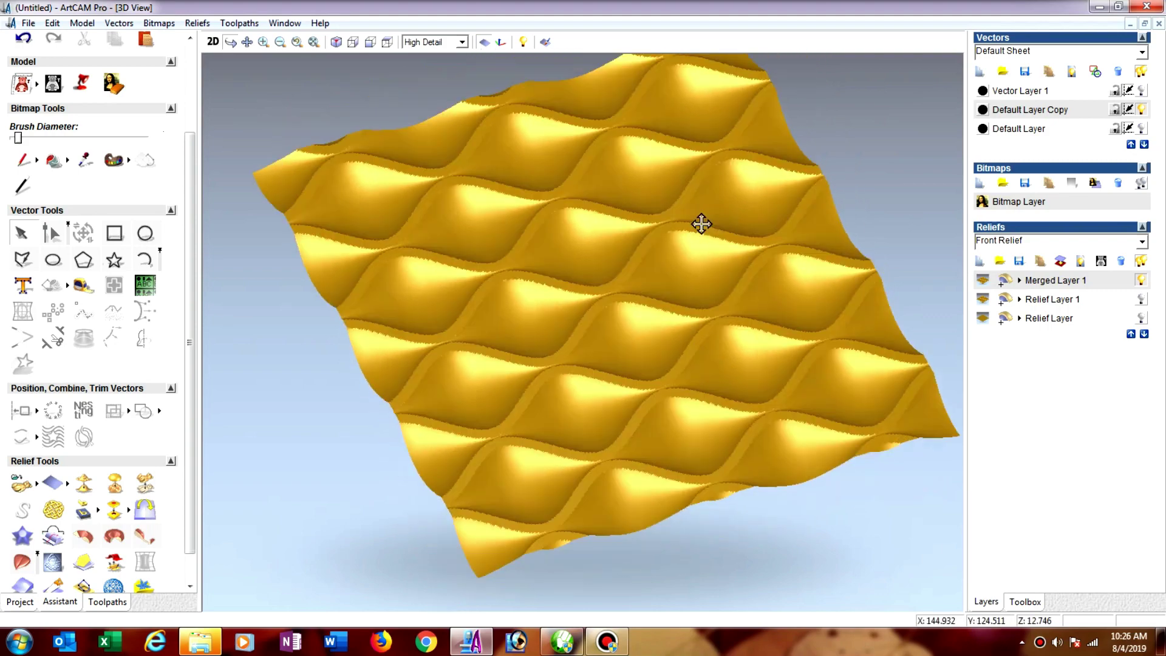
mouse_move(702, 305)
left_mouse_down()
mouse_move(684, 379)
mouse_move(695, 357)
left_mouse_up()
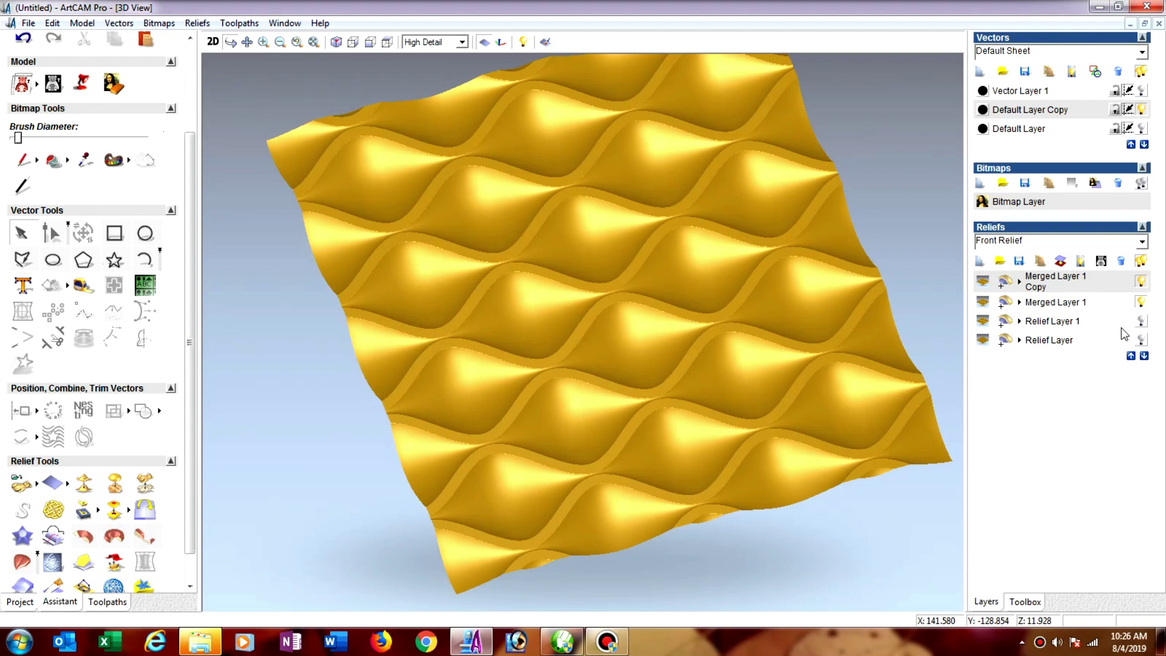
Apply 6 smoothing passes to the whole Merged Layer 1 Copy relief and inspect it.
left_click(84, 484)
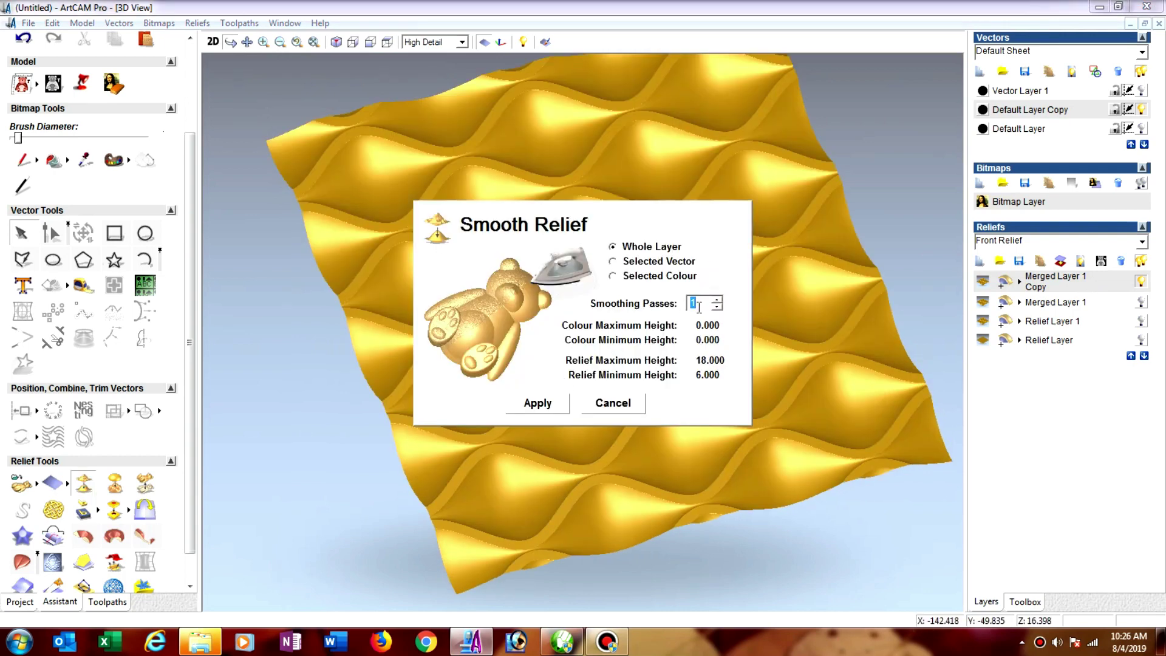
type("6")
left_click(540, 406)
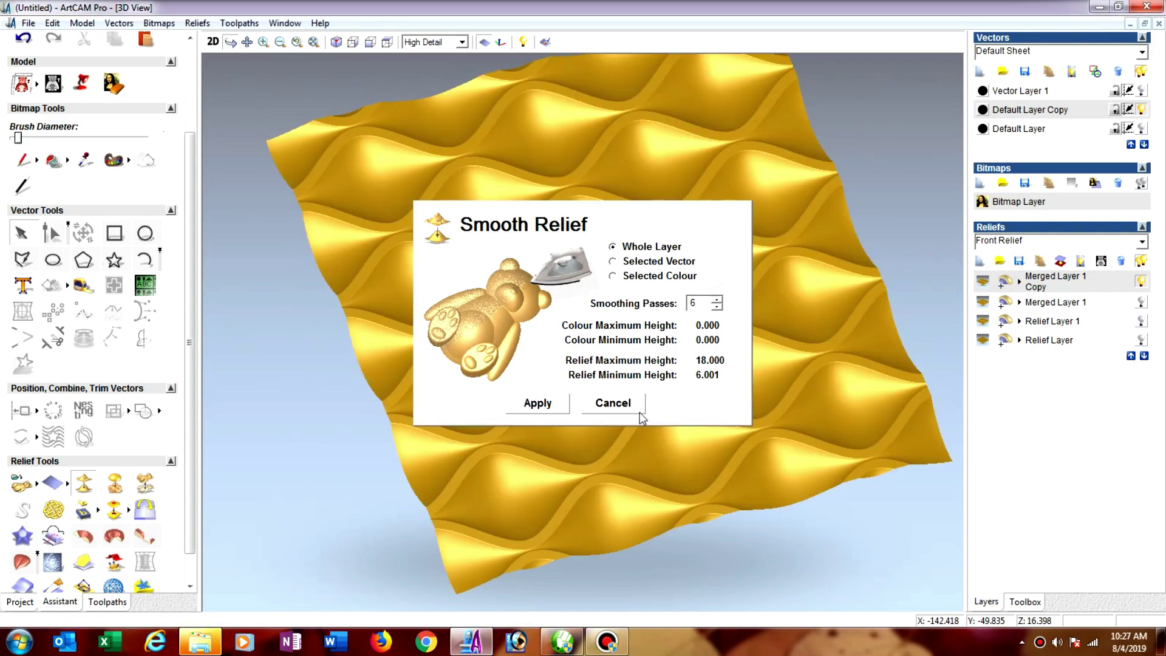
left_click(614, 403)
mouse_move(633, 352)
left_mouse_down()
mouse_move(633, 426)
mouse_move(657, 411)
mouse_move(697, 322)
left_mouse_up()
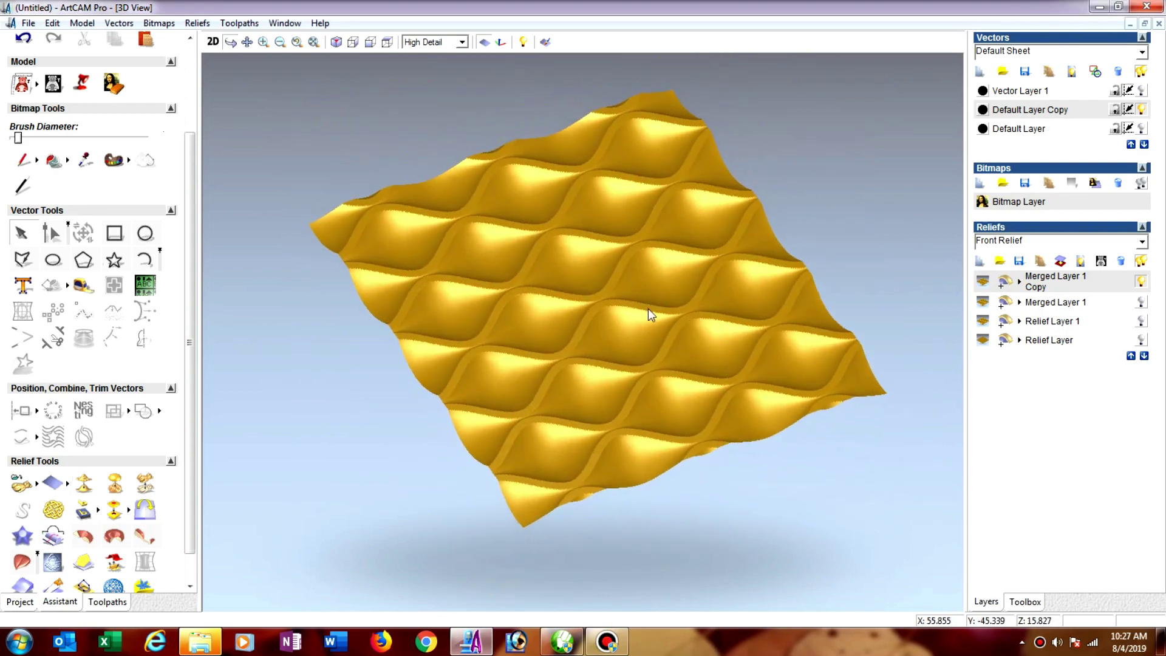